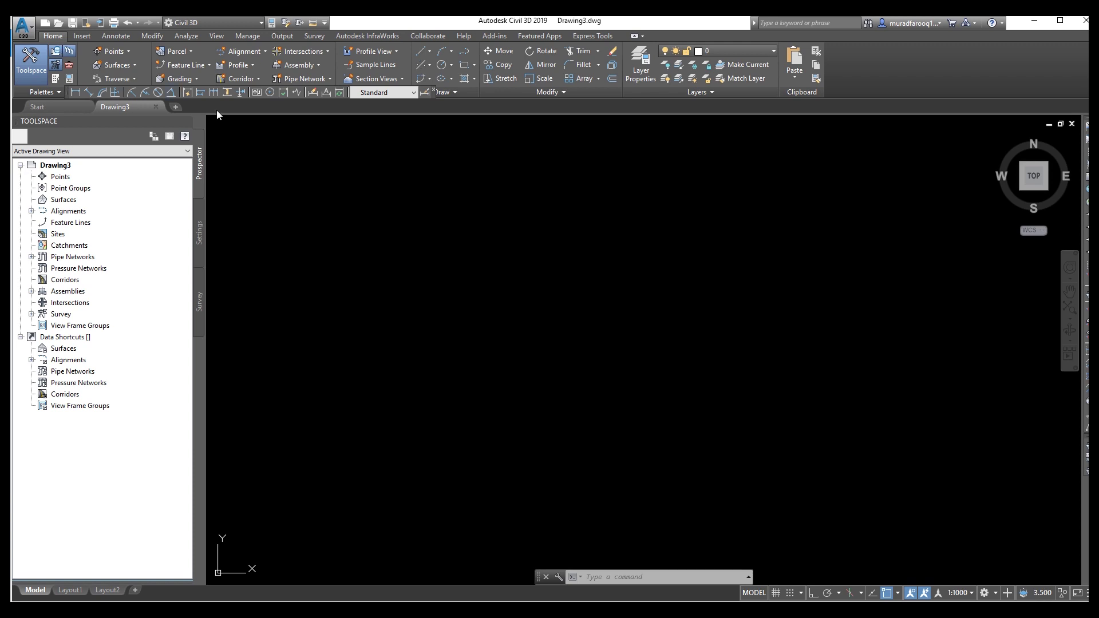
- Enable the Prospector, Settings, Toolbox and Survey views in Toolspace, and bring Prospector to the front
click(56, 65)
click(57, 52)
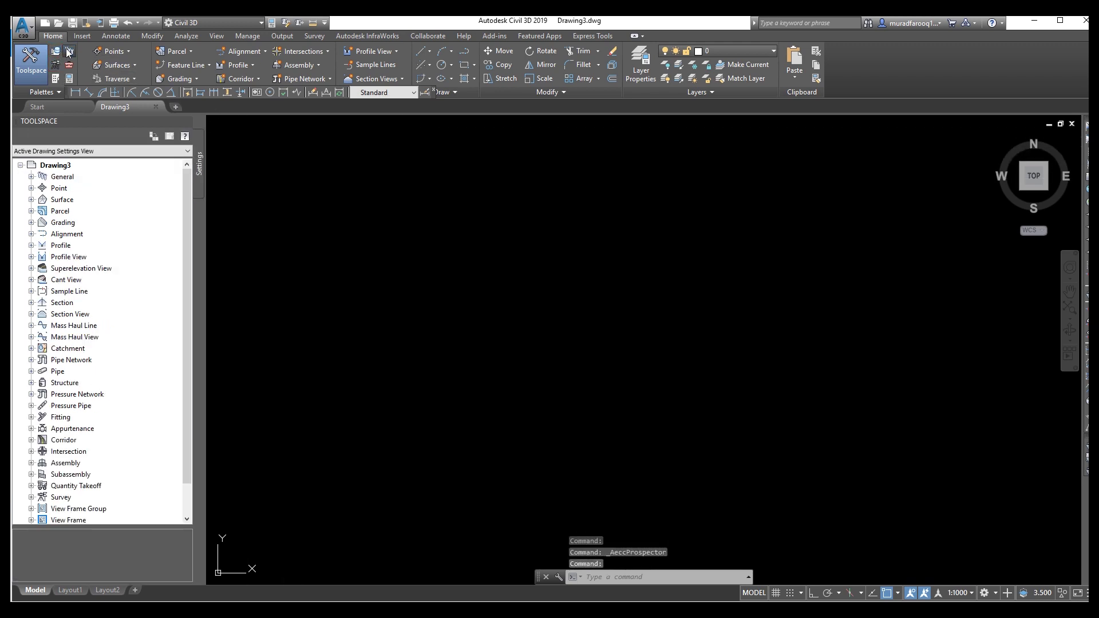
click(69, 52)
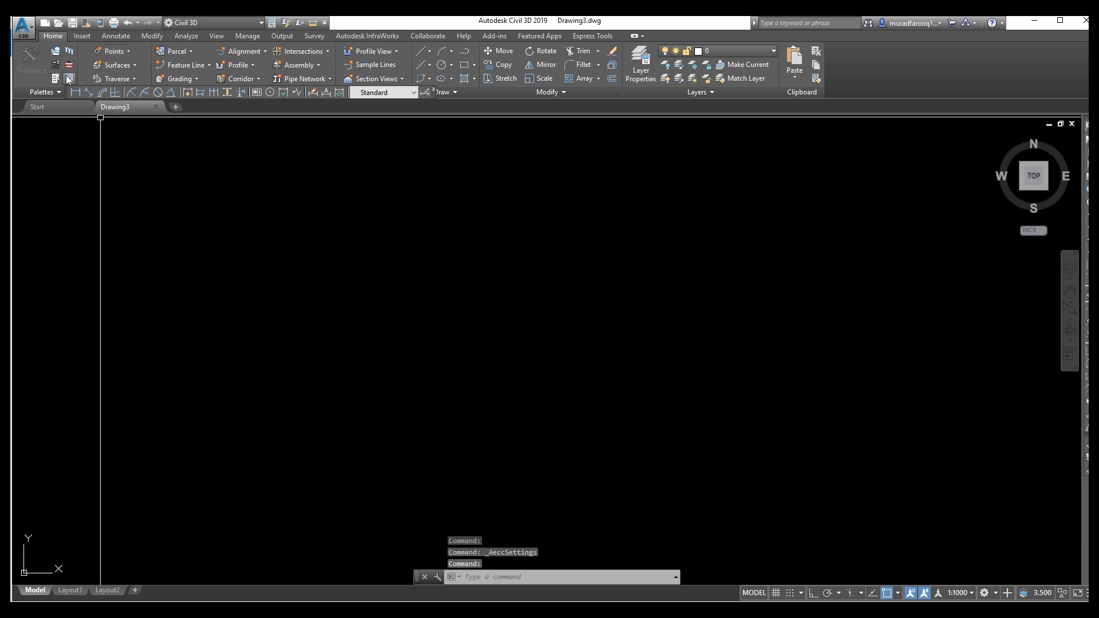
click(57, 53)
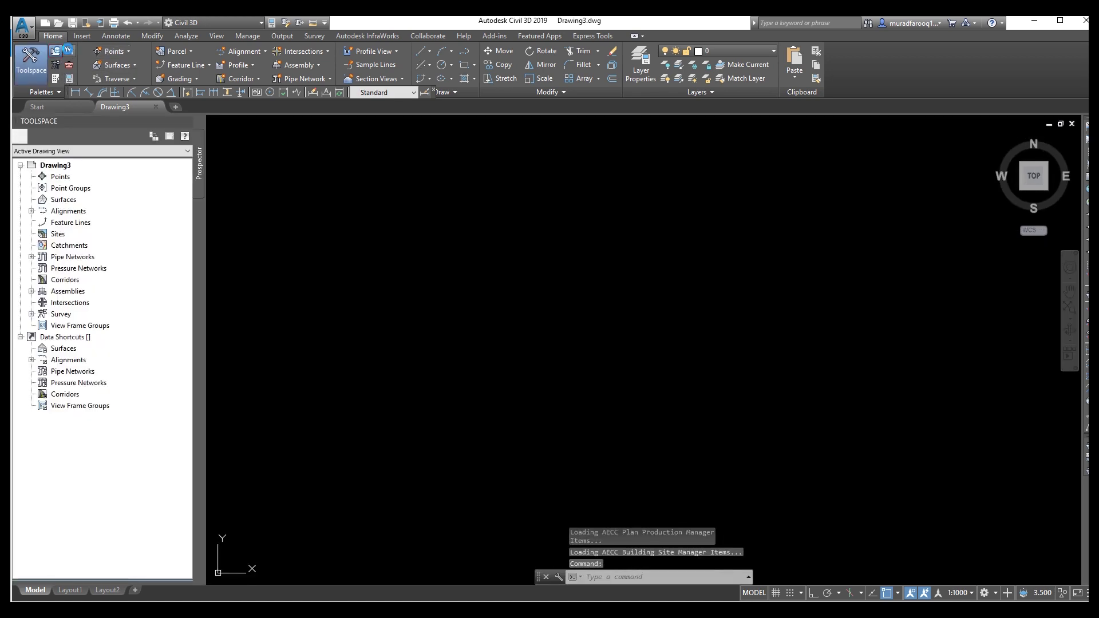
click(69, 63)
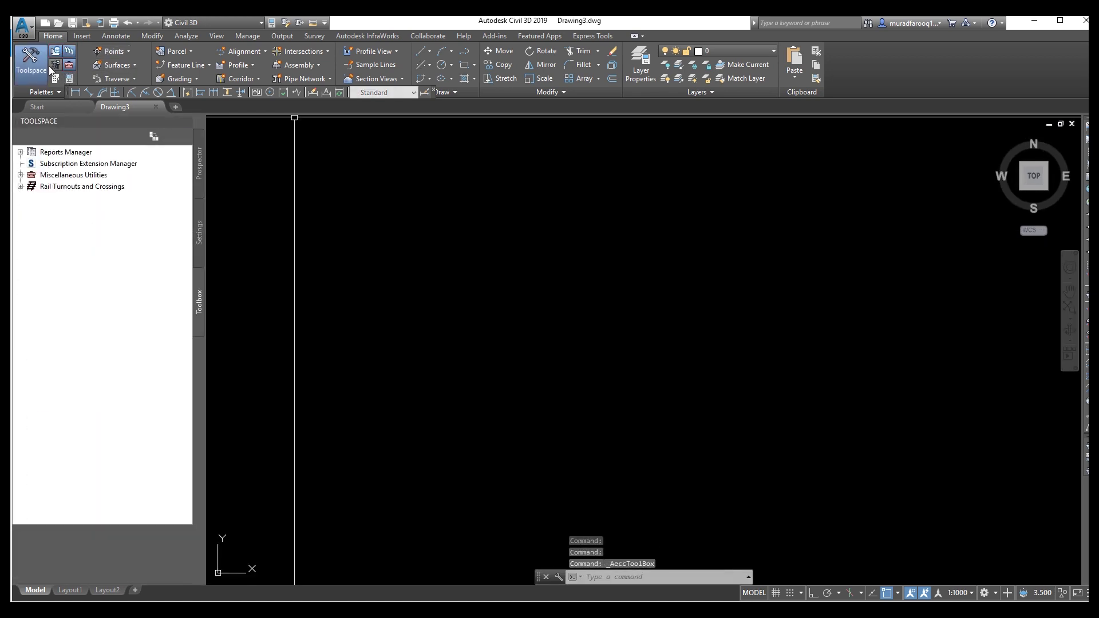
click(55, 64)
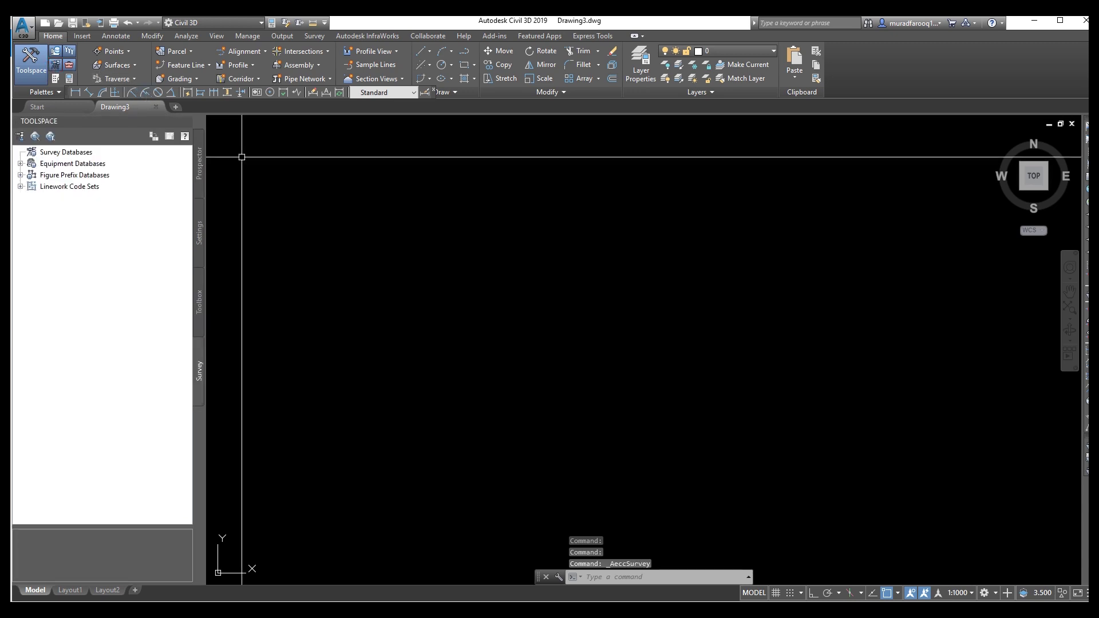
click(201, 169)
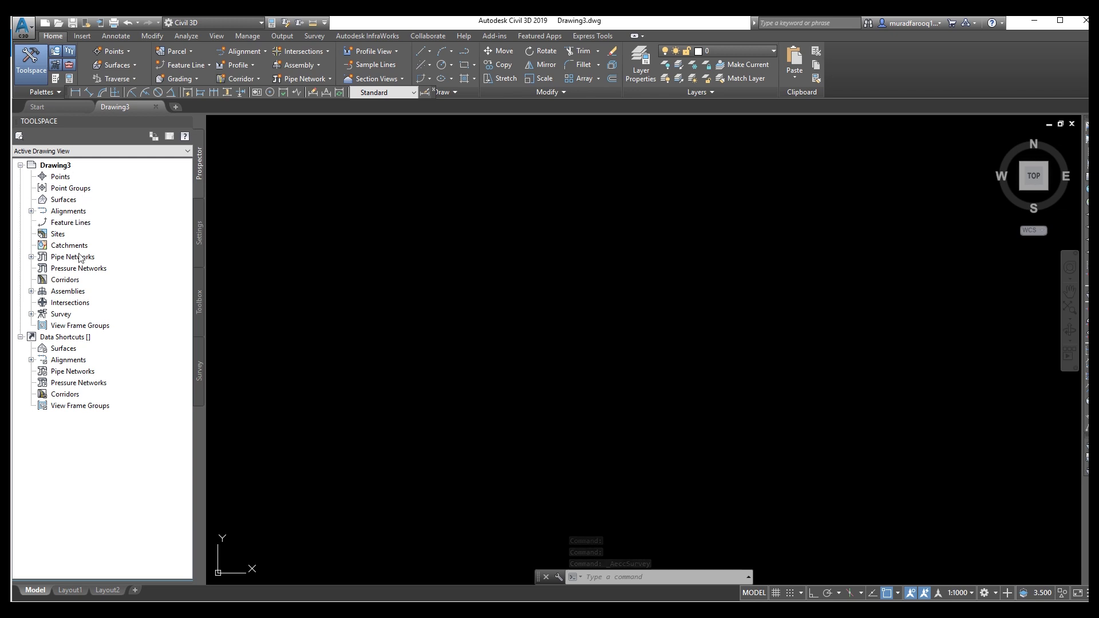
- Set up a centerline alignment named Alignment -1 with the Proposed style, and review its All Labels label set
click(262, 50)
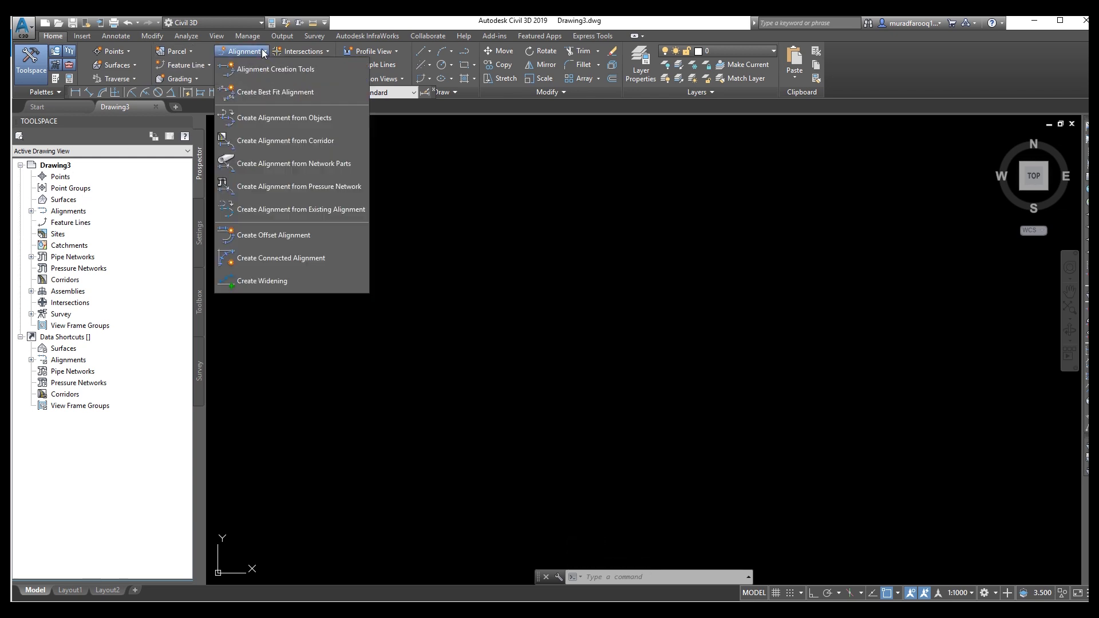
click(266, 65)
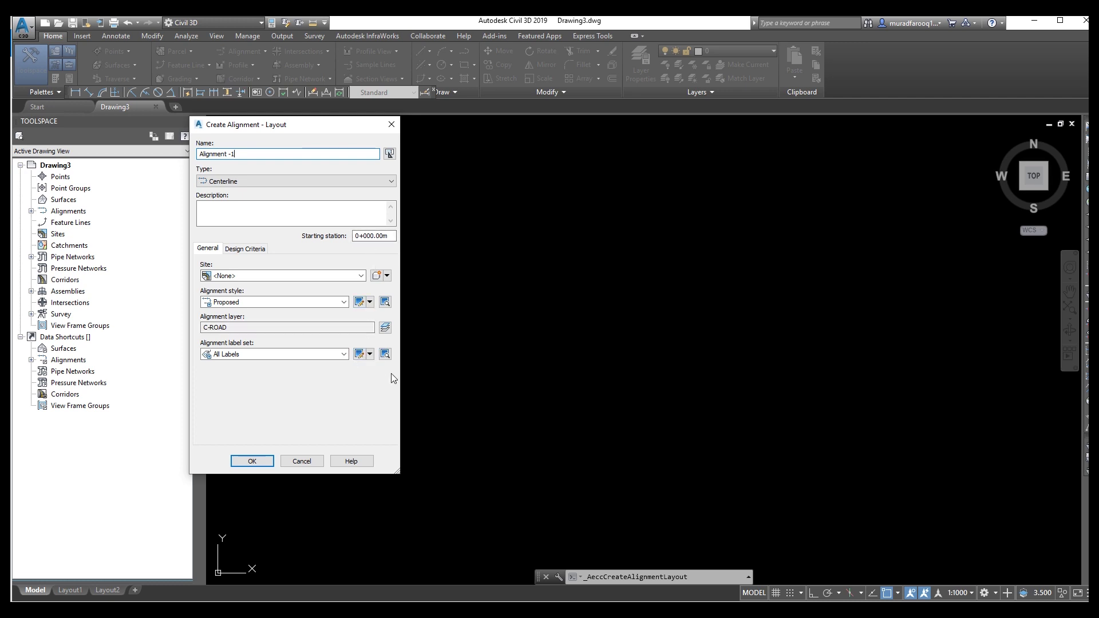
click(361, 354)
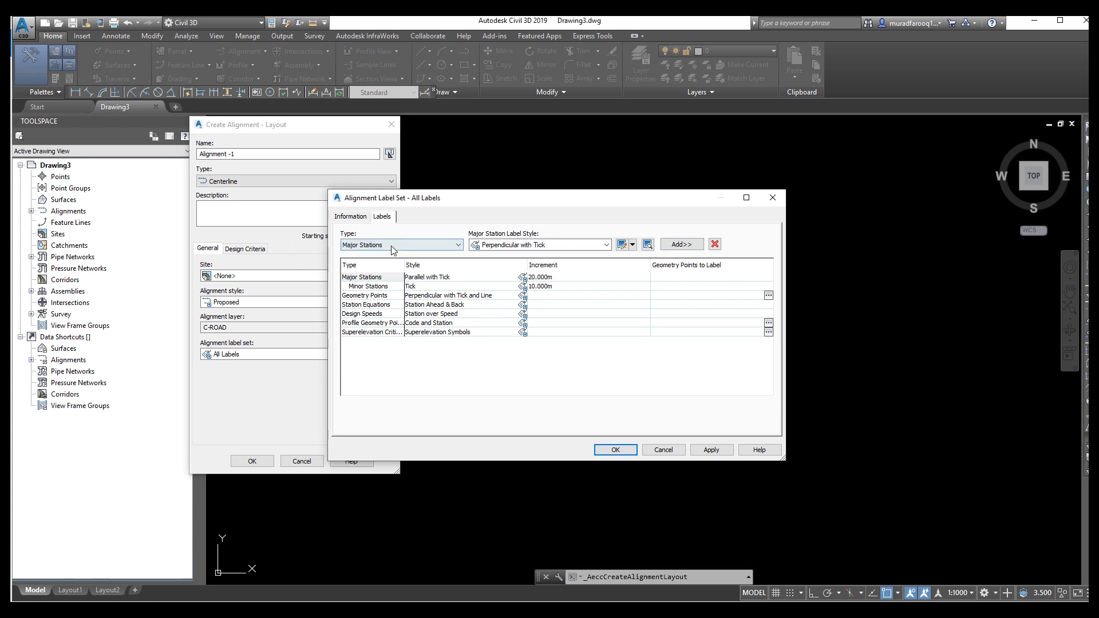
click(461, 248)
click(460, 247)
click(460, 248)
click(461, 248)
click(623, 450)
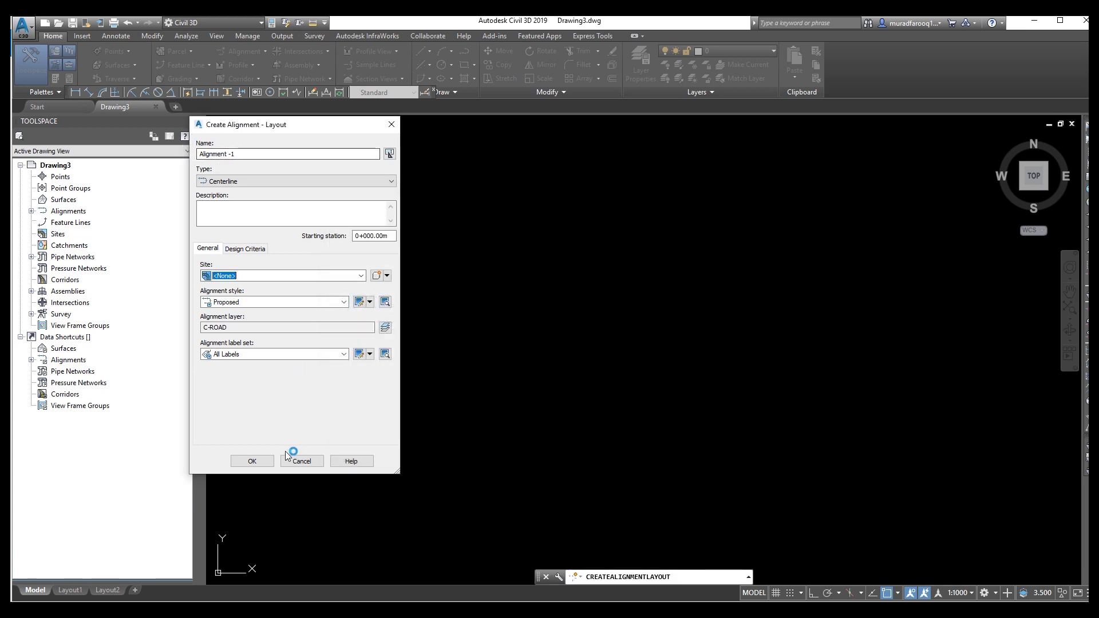
click(251, 461)
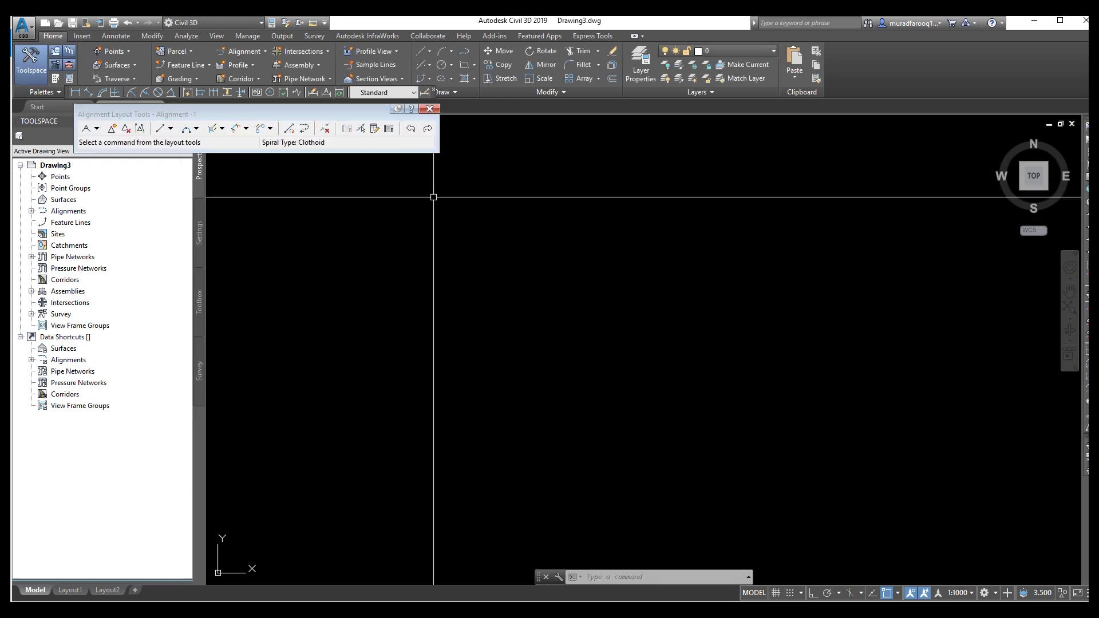
- Draw a zigzag alignment through seven points across the drawing area using Tangent-Tangent (With curves)
click(97, 129)
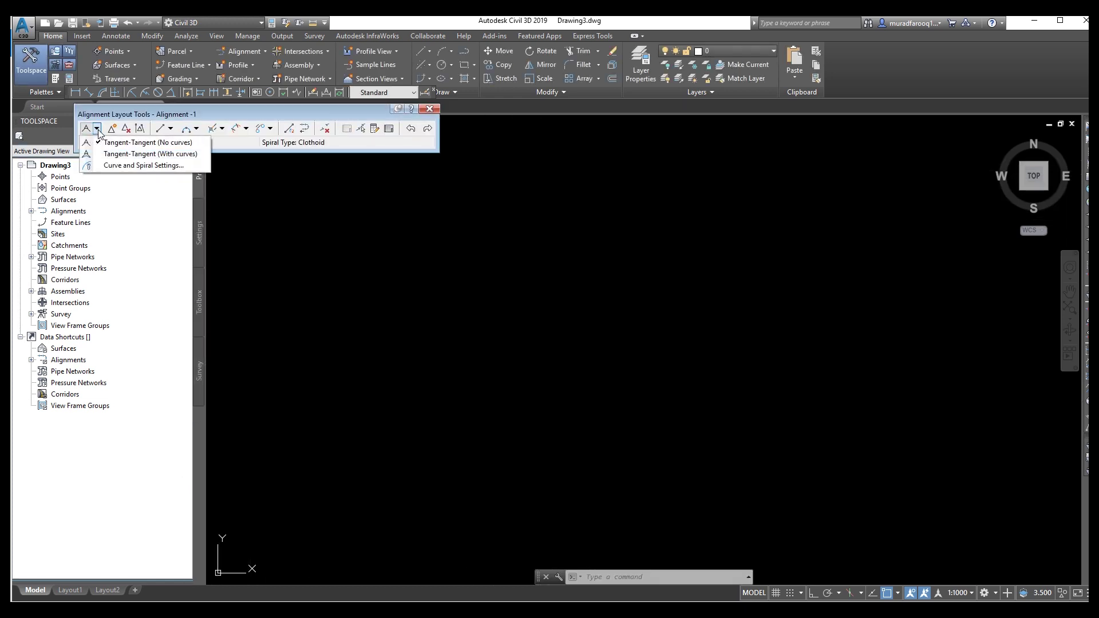
click(142, 154)
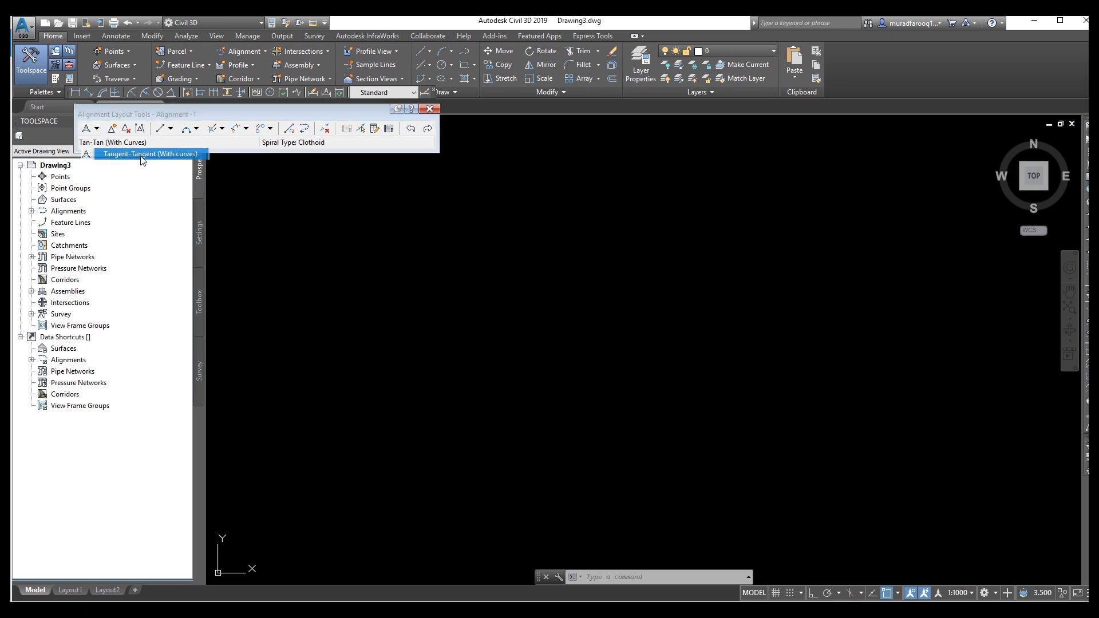
click(323, 359)
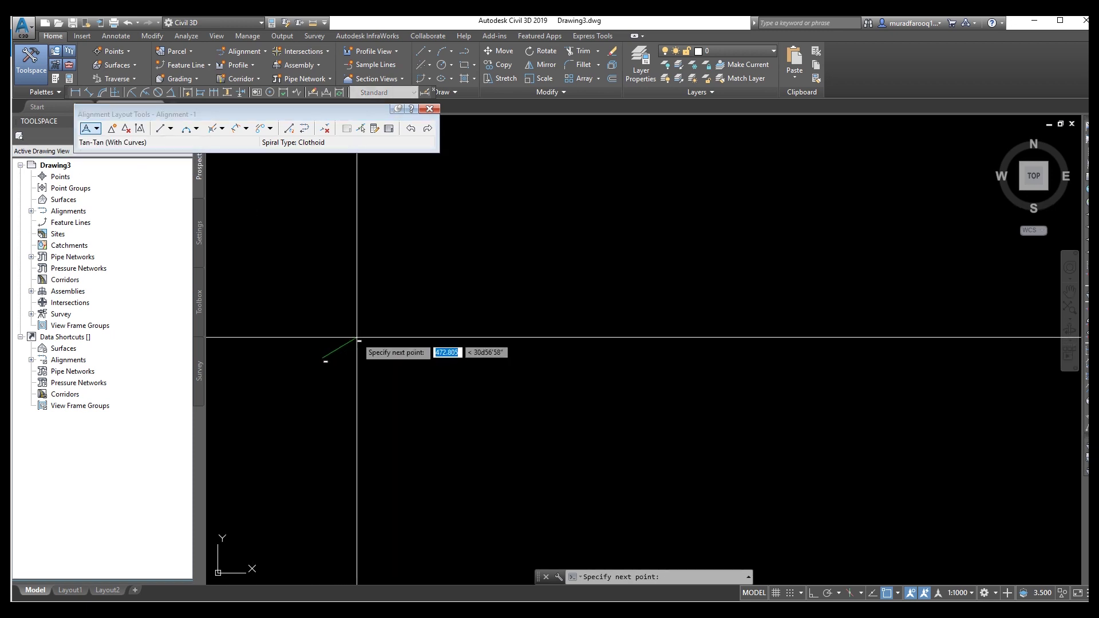
click(395, 314)
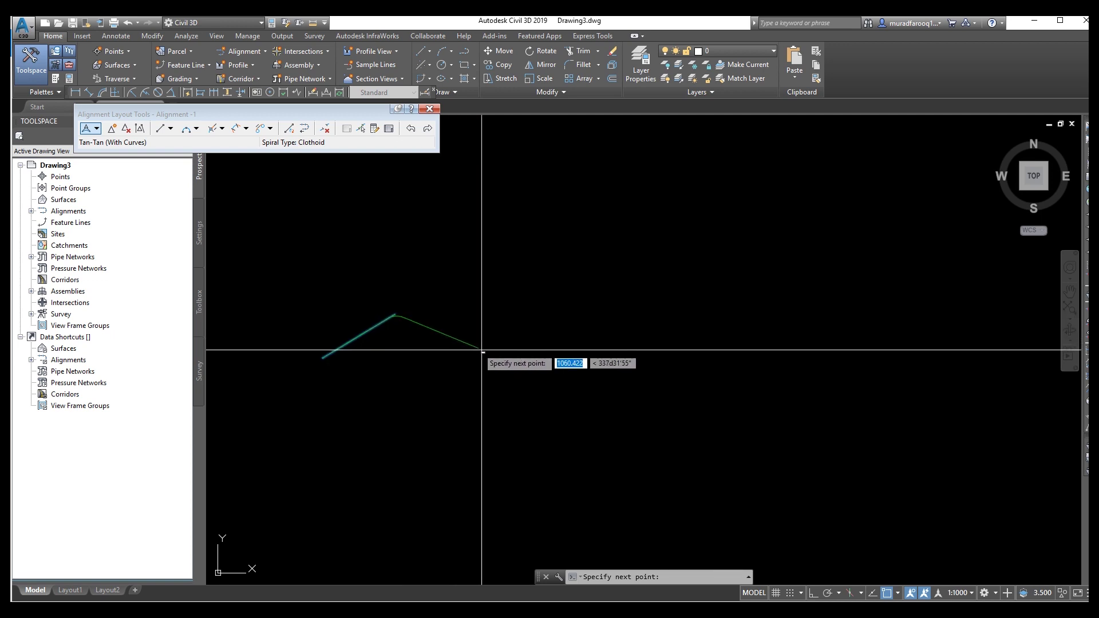
click(505, 370)
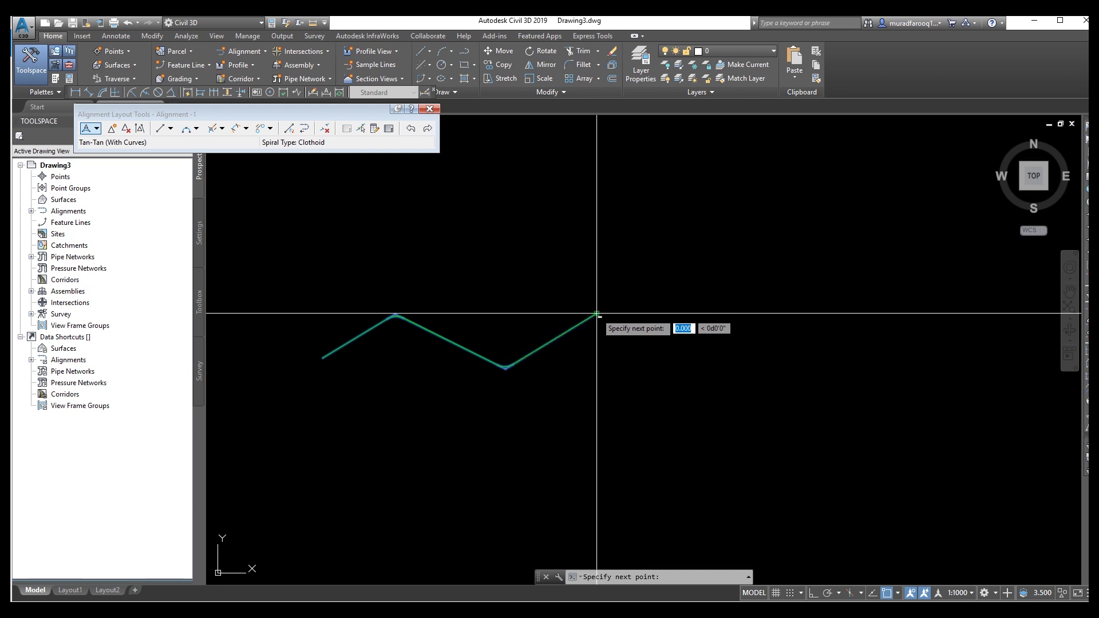
click(726, 372)
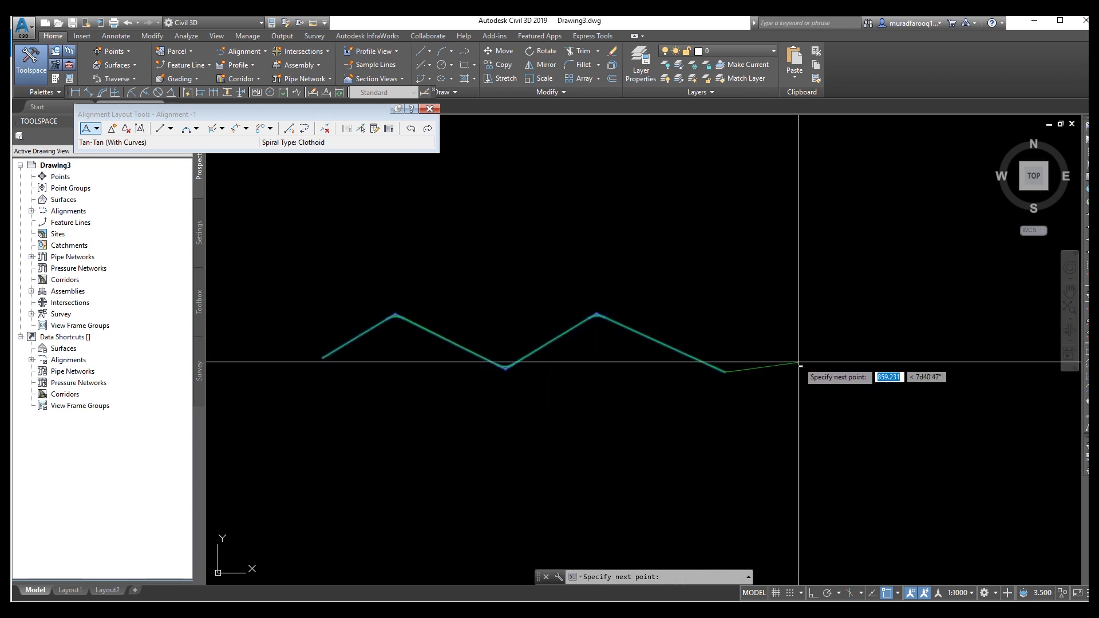
click(825, 320)
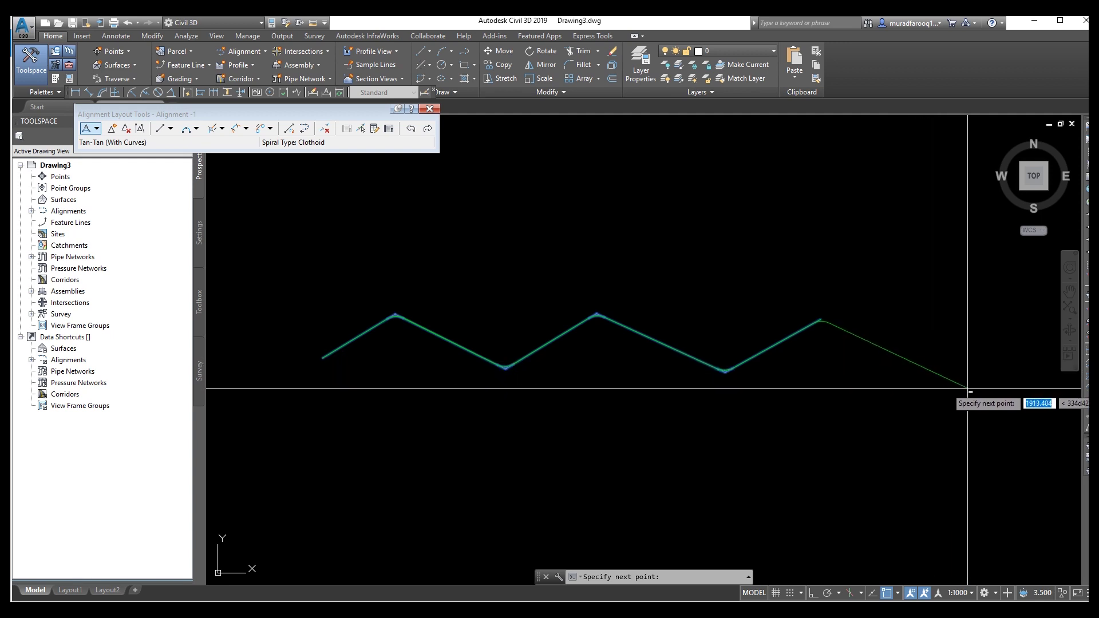
click(949, 383)
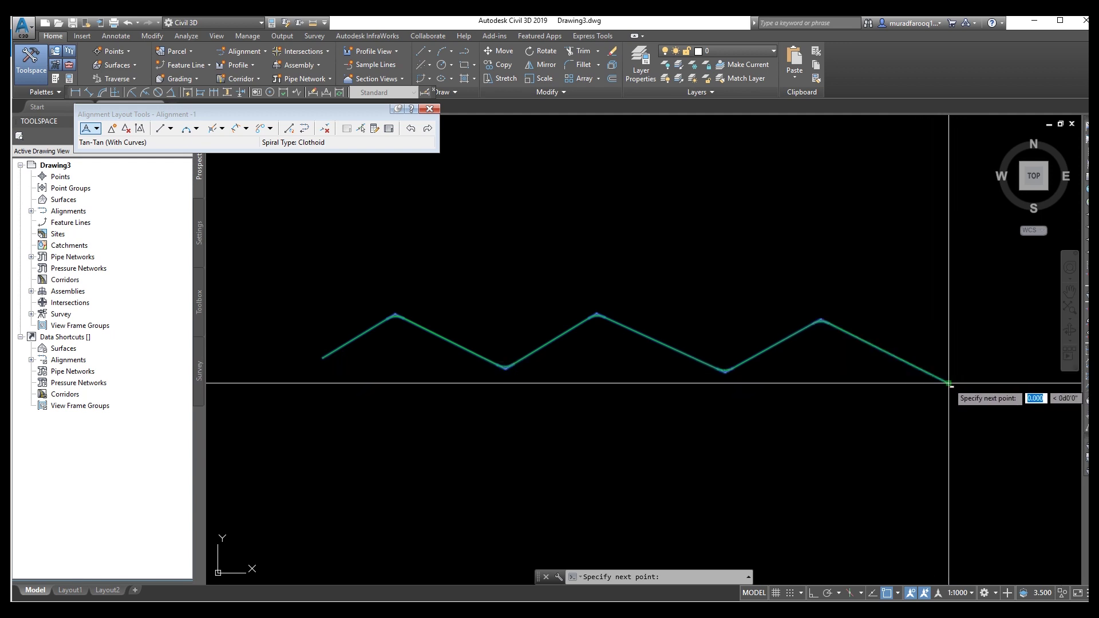
key(Return)
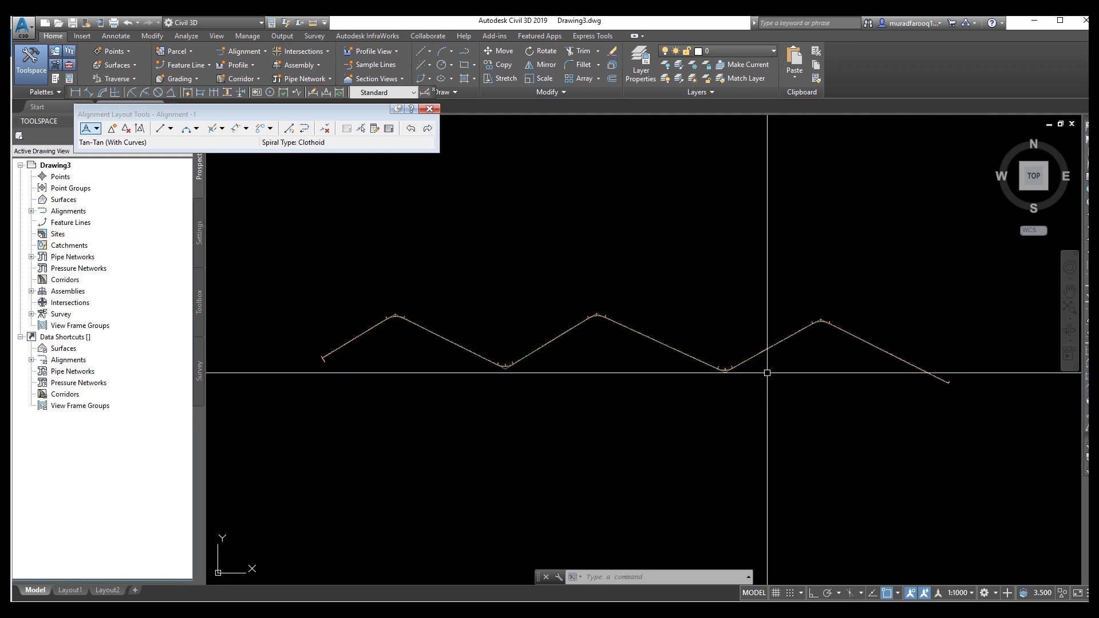
- Examine the station, geometry point and design speed labels along the drawn alignment
scroll(458, 344, up, 6)
scroll(482, 358, up, 2)
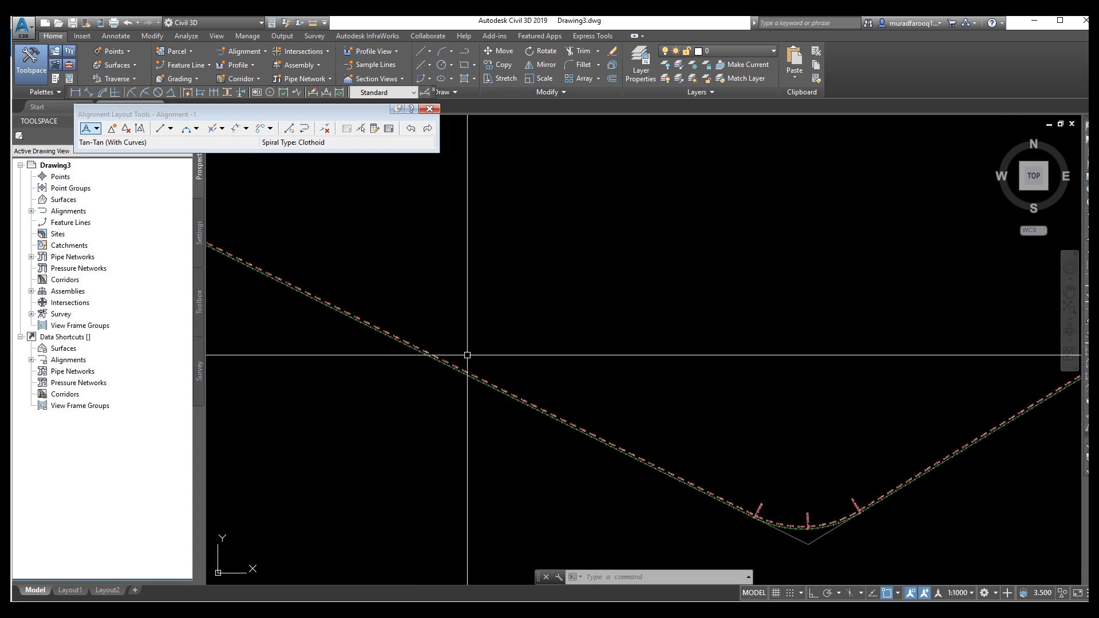
middle_drag(466, 361, 680, 346)
scroll(543, 344, down, 2)
scroll(417, 361, up, 5)
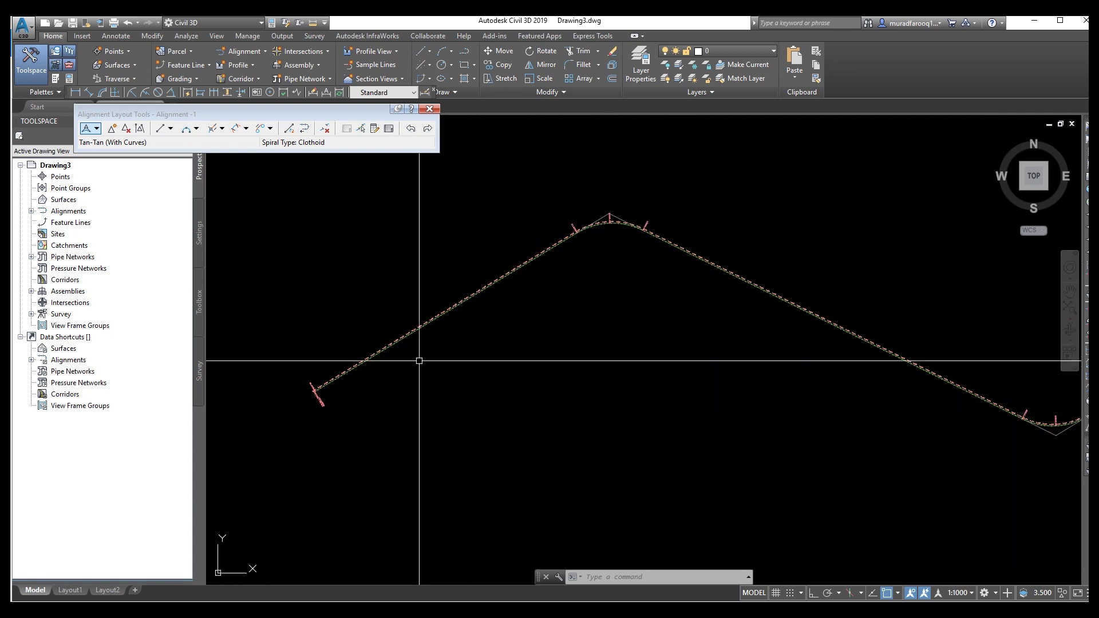
middle_drag(410, 361, 529, 331)
middle_drag(430, 368, 517, 356)
scroll(393, 393, up, 1)
scroll(370, 387, up, 1)
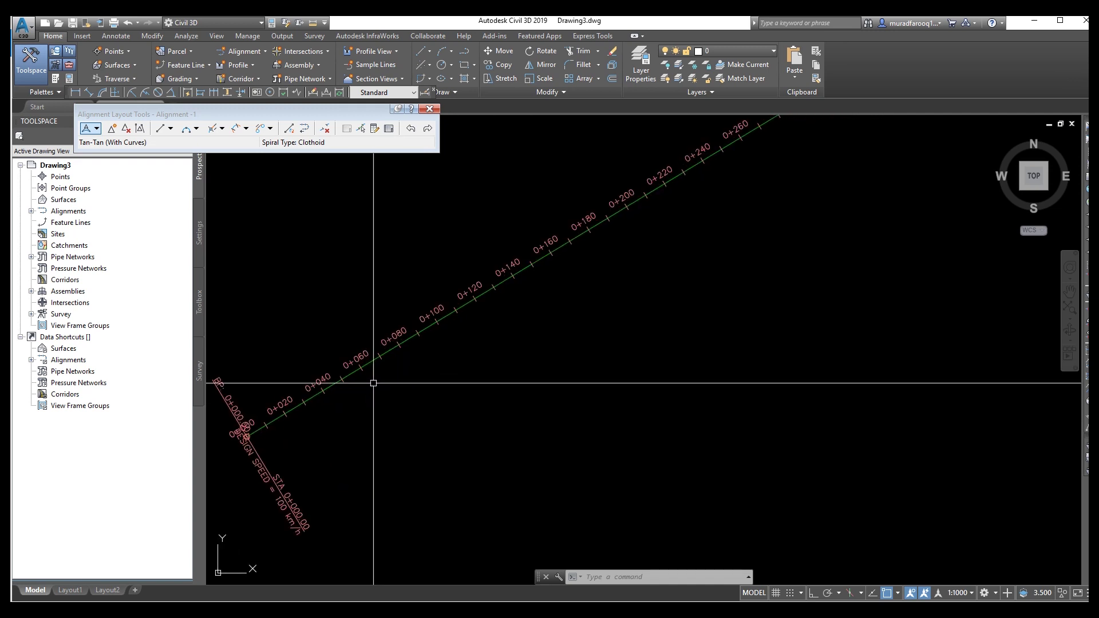
scroll(424, 336, up, 3)
scroll(379, 364, down, 3)
scroll(481, 349, down, 2)
middle_drag(481, 348, 390, 365)
- Erase the station label groups and the whole zigzag alignment
click(528, 335)
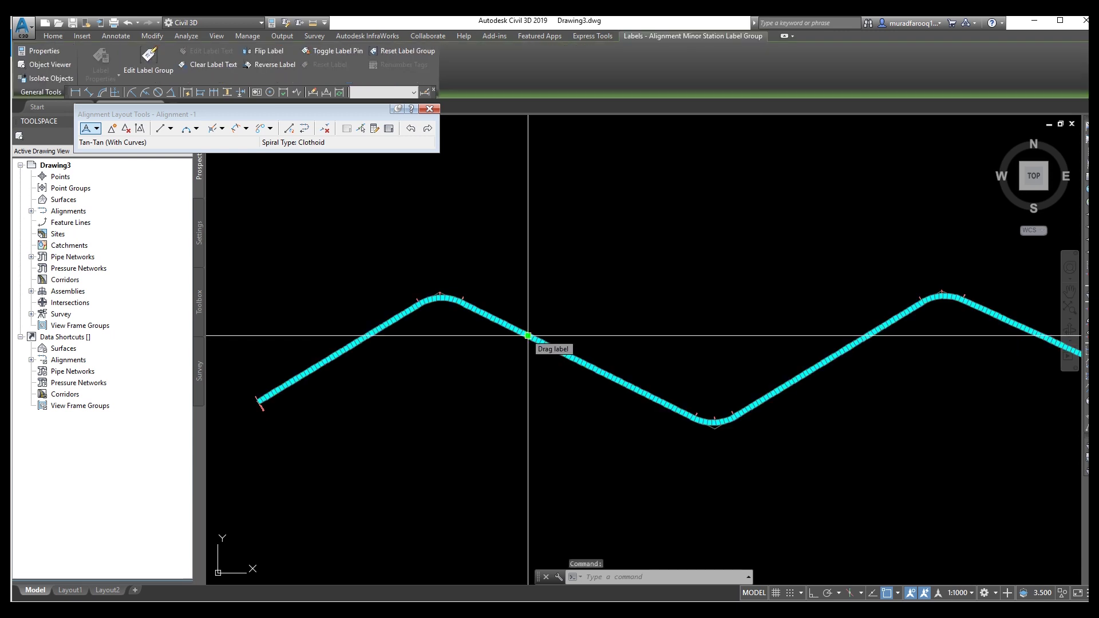
key(Delete)
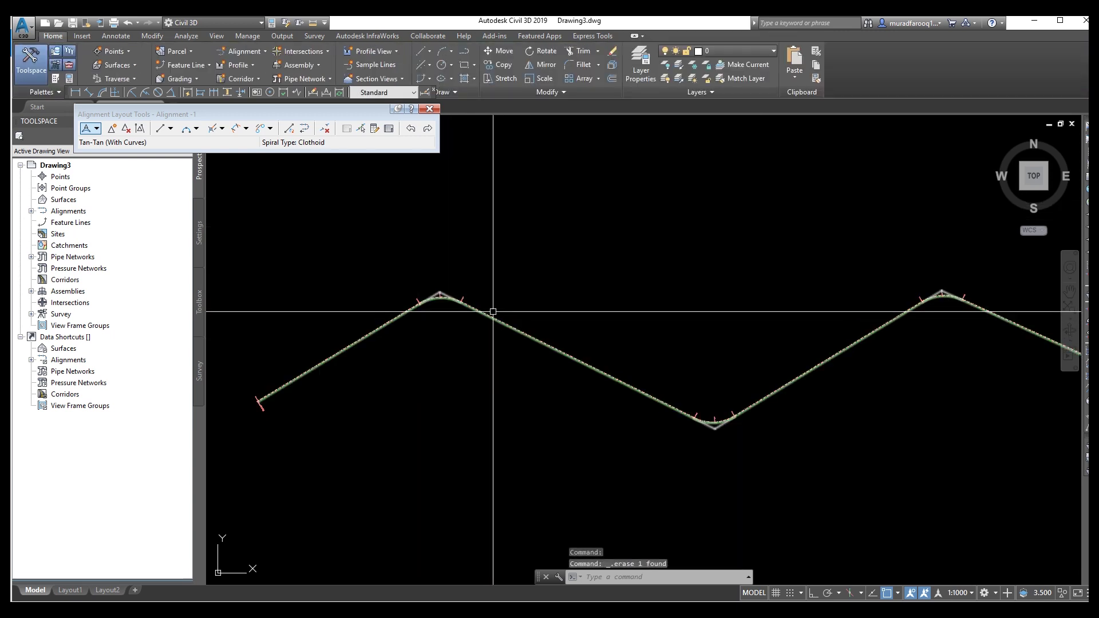
click(357, 249)
click(491, 380)
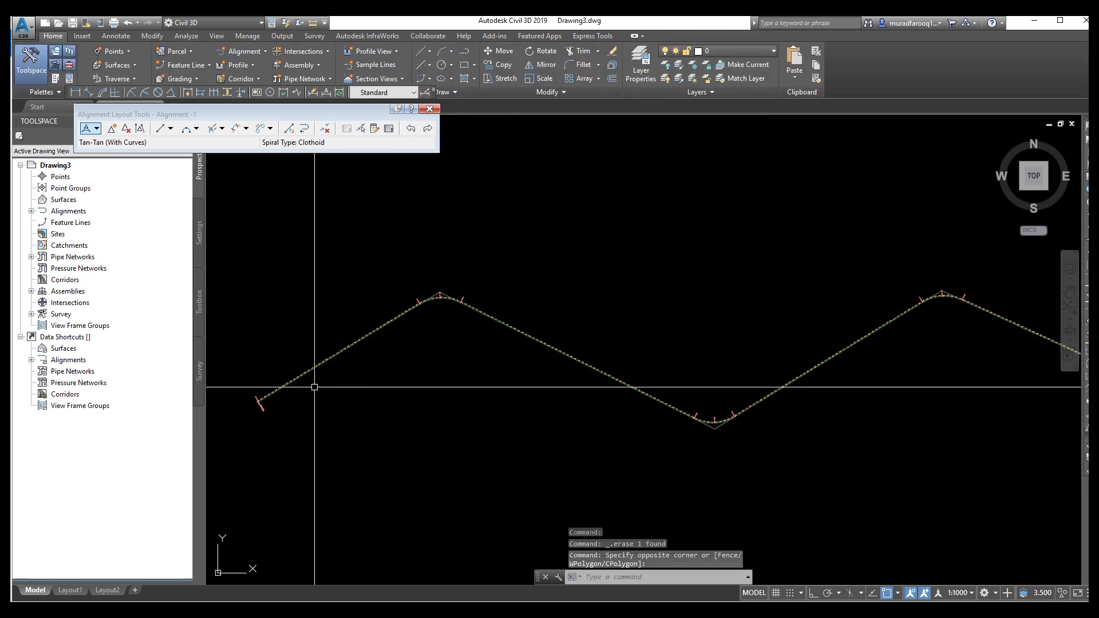
click(296, 372)
click(301, 375)
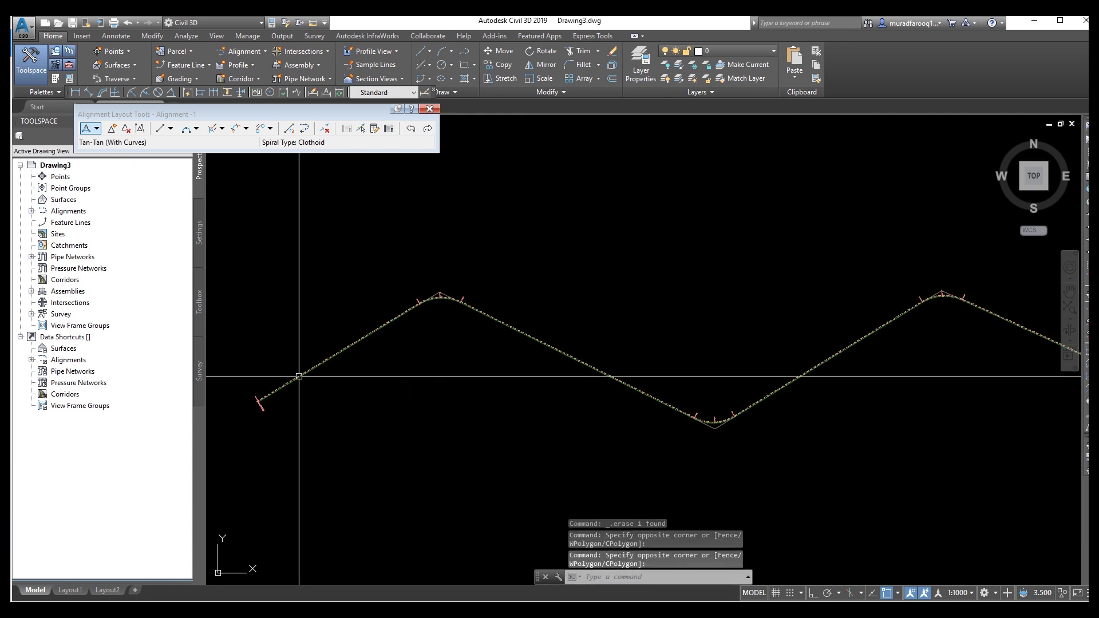
click(302, 375)
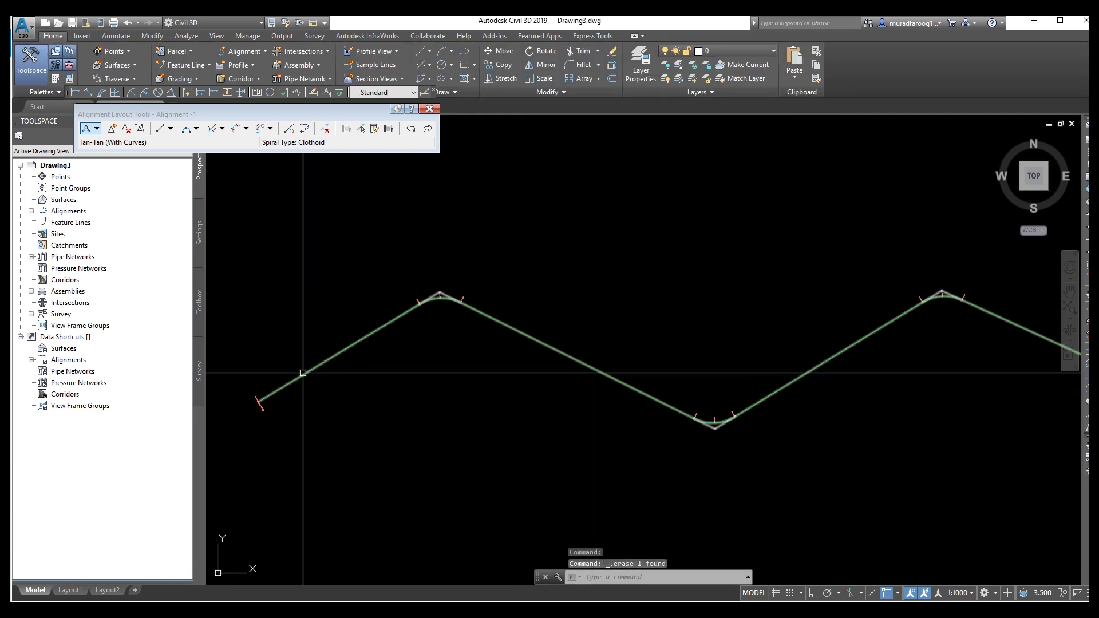
key(Escape)
key(Escape)
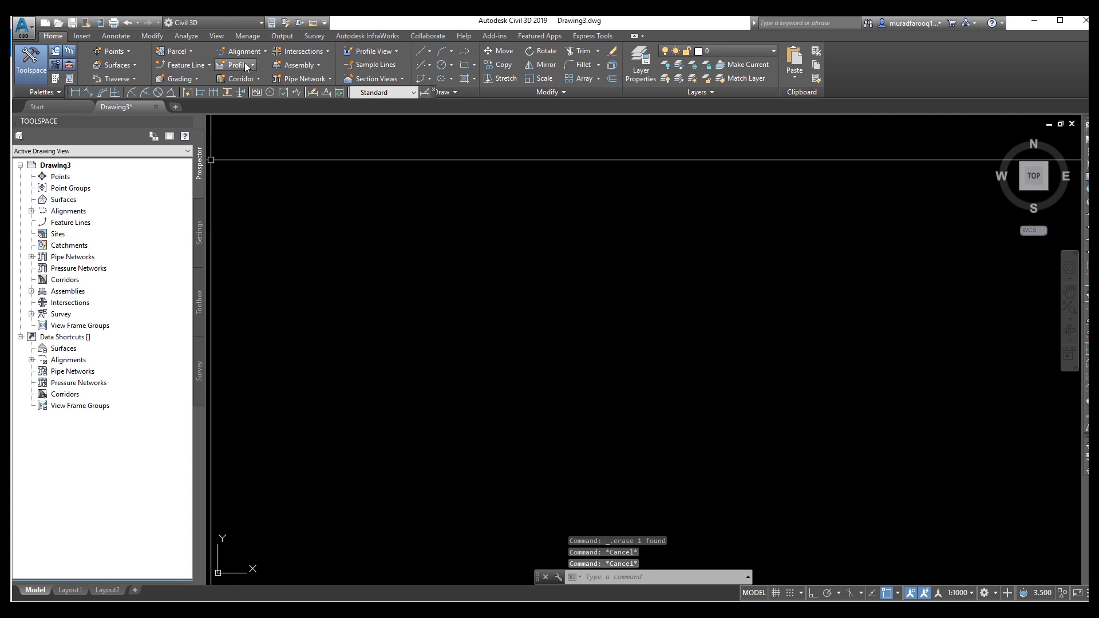
- Create a new centerline layout alignment named Alignment -1 with the Proposed style and All Labels label set
click(263, 52)
click(263, 63)
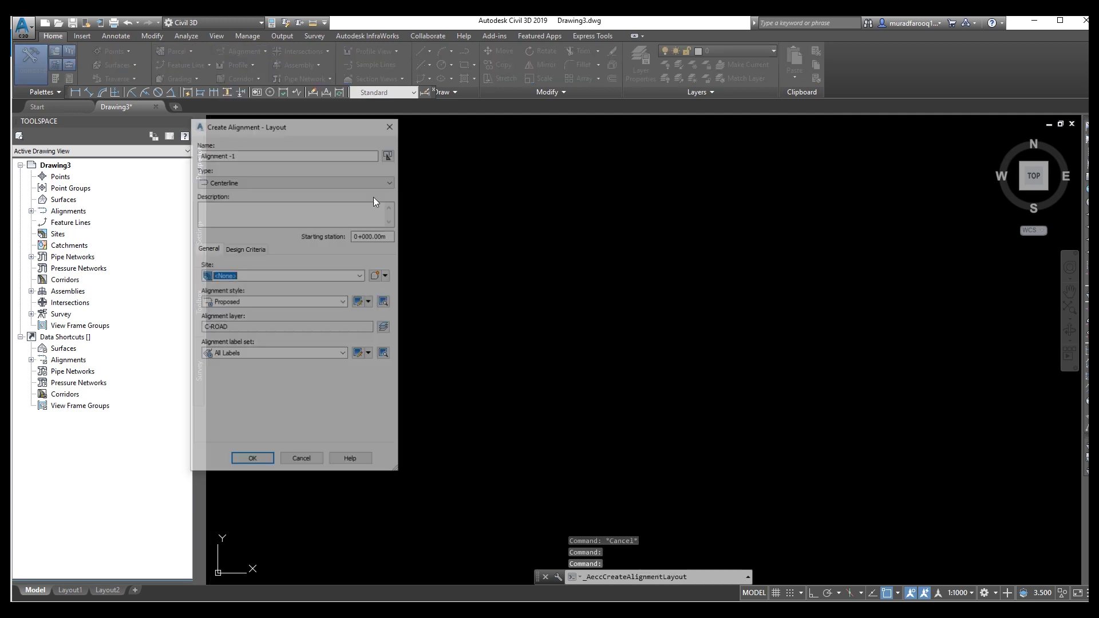
click(263, 465)
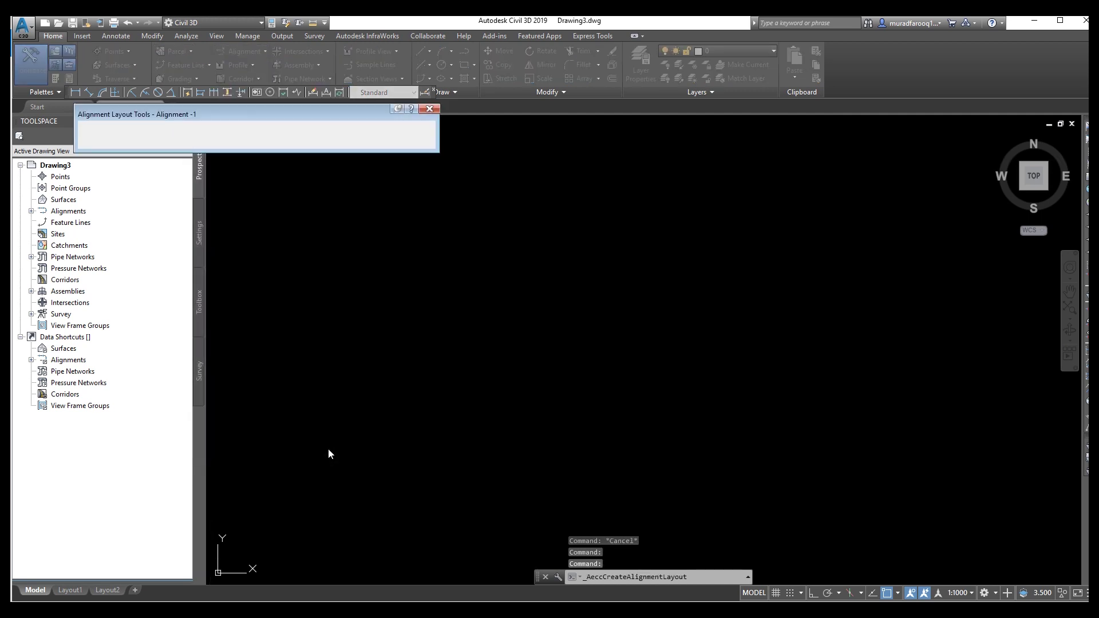
click(344, 364)
click(411, 342)
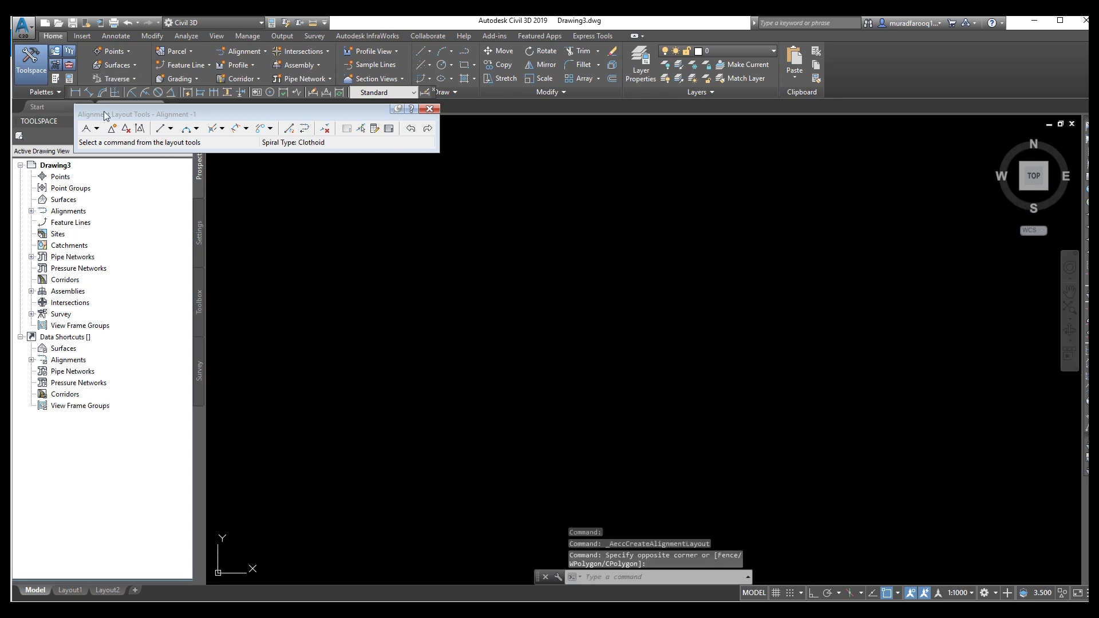
- Draw a zigzag alignment about 620 m long through seven points using Tangent-Tangent (With curves)
click(97, 128)
click(143, 153)
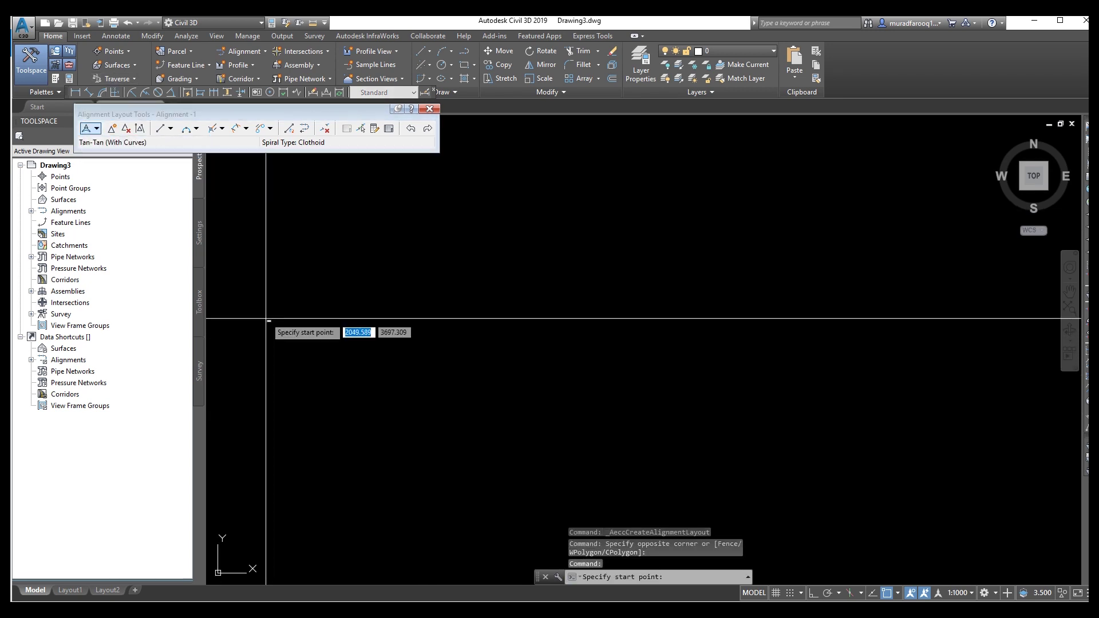
click(288, 334)
click(321, 313)
click(375, 339)
click(420, 298)
click(463, 320)
click(525, 292)
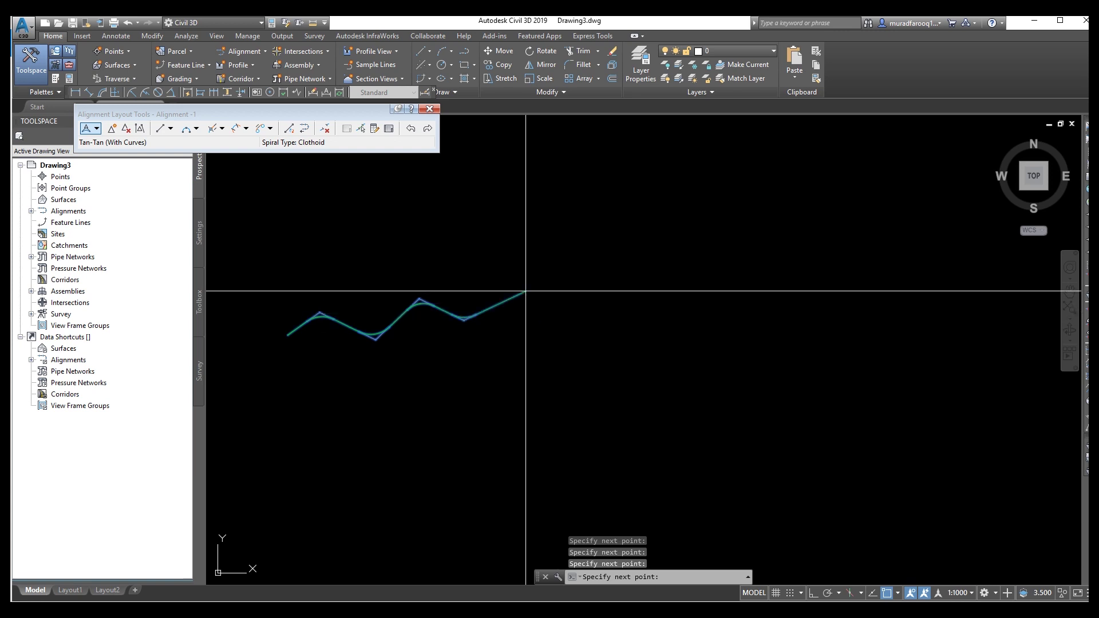
click(582, 335)
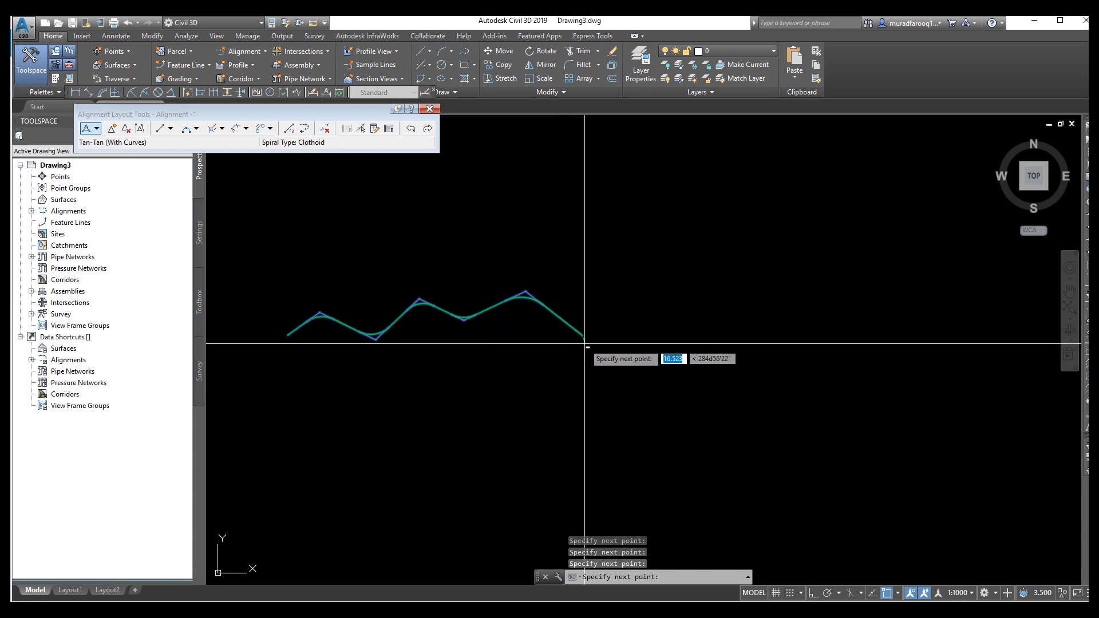
key(Escape)
- Erase the geometry point label group from the alignment and close the Alignment Layout Tools
scroll(407, 333, up, 5)
scroll(582, 329, down, 2)
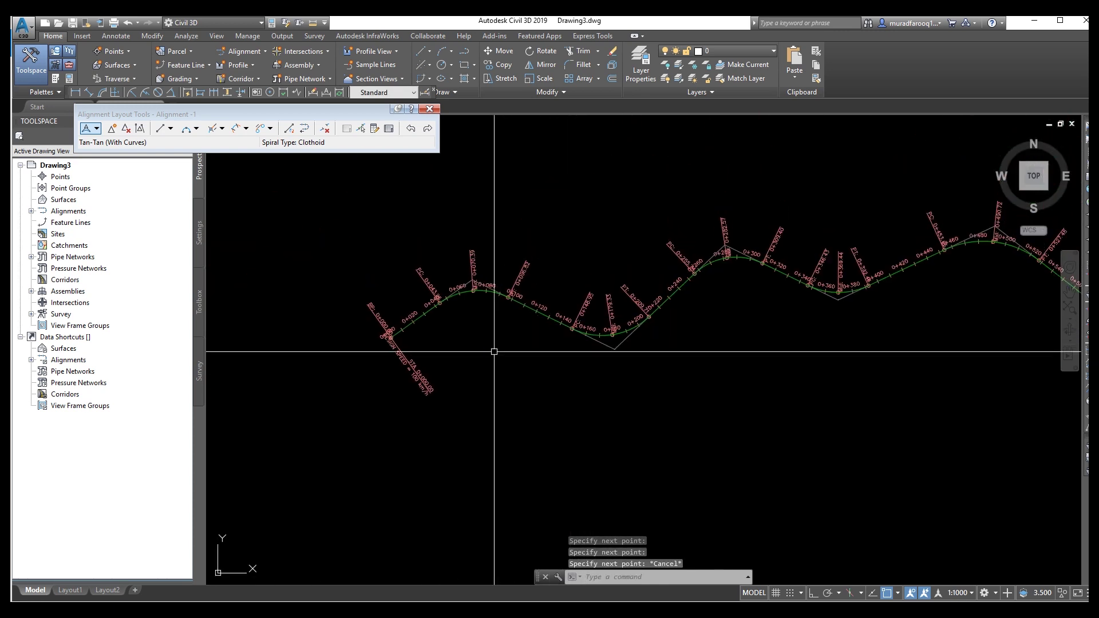
click(446, 281)
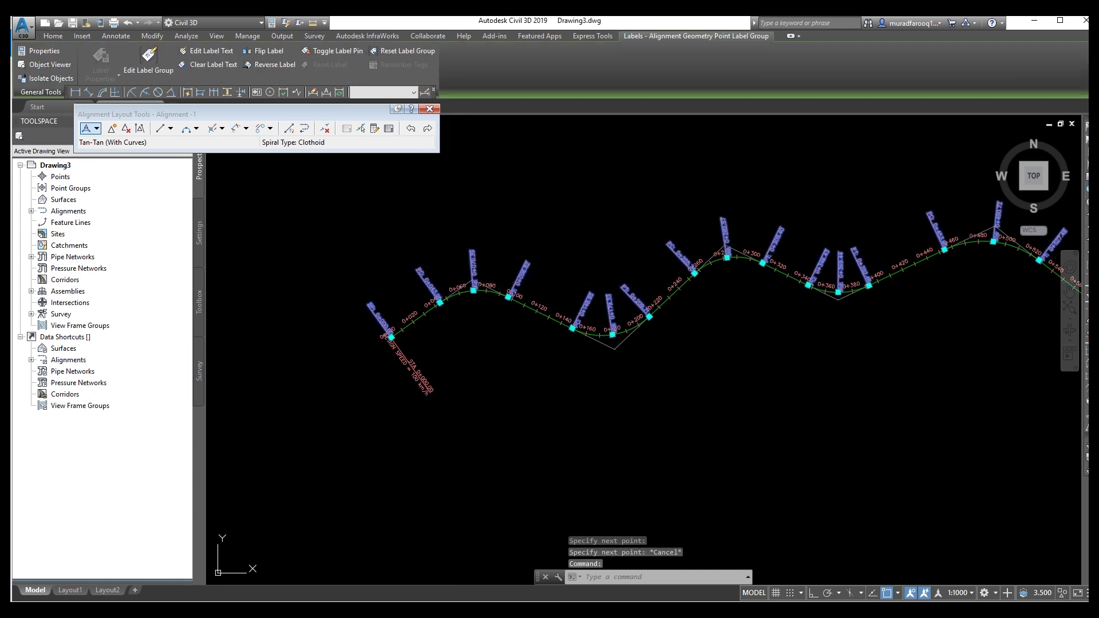
key(Delete)
scroll(481, 316, up, 4)
scroll(478, 317, down, 3)
scroll(503, 355, up, 3)
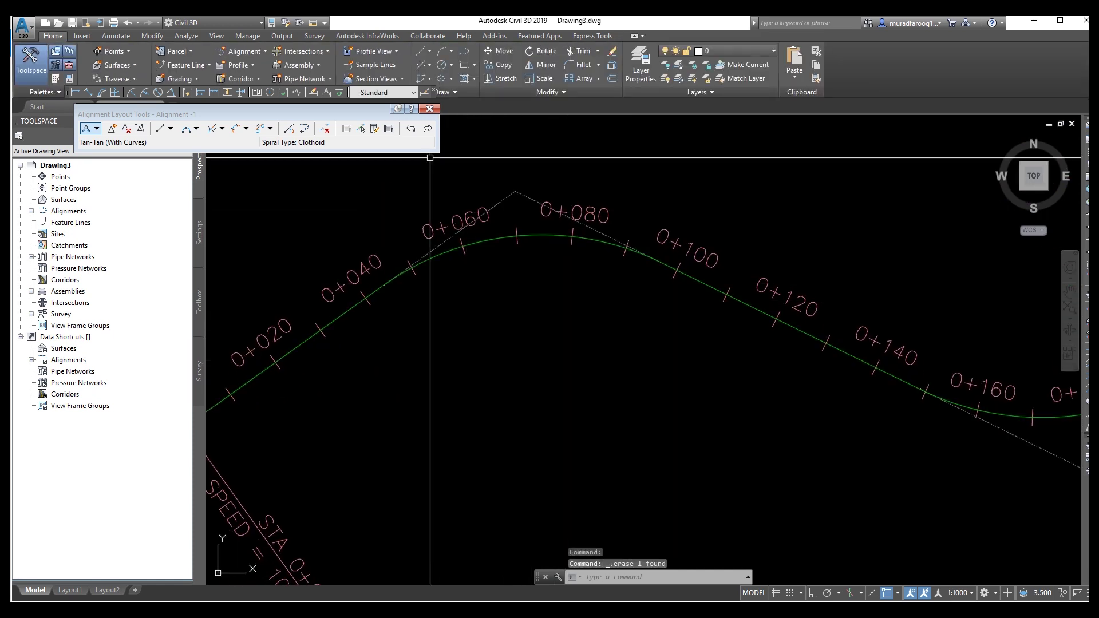
click(429, 109)
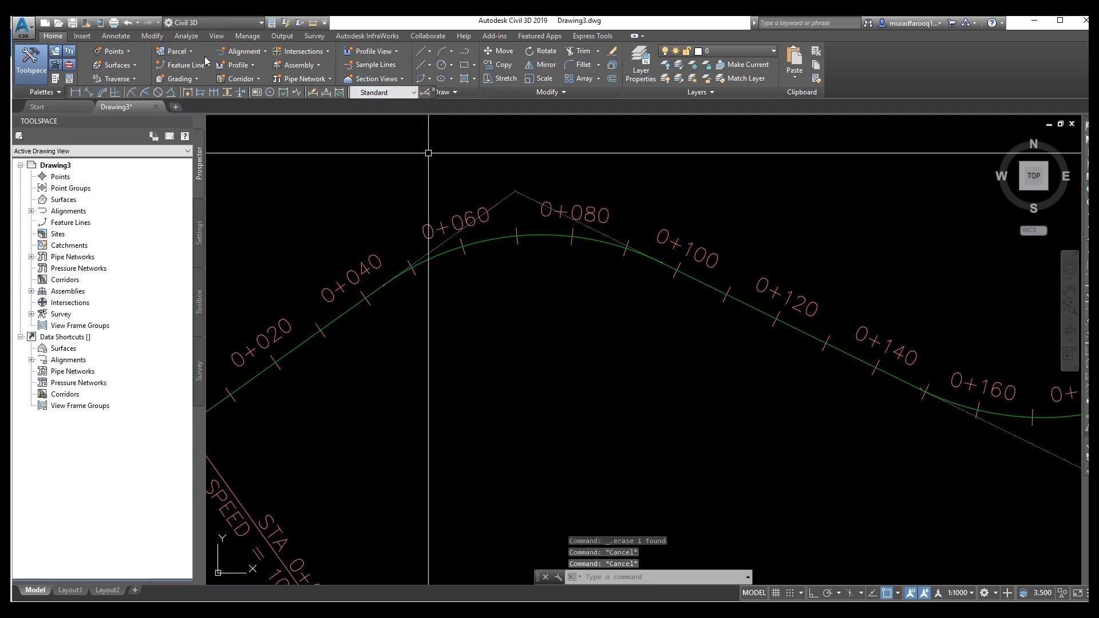
- Create offset alignments from Alignment -1, one on each side, with incremental offsets of 7 m on the left and right
click(244, 52)
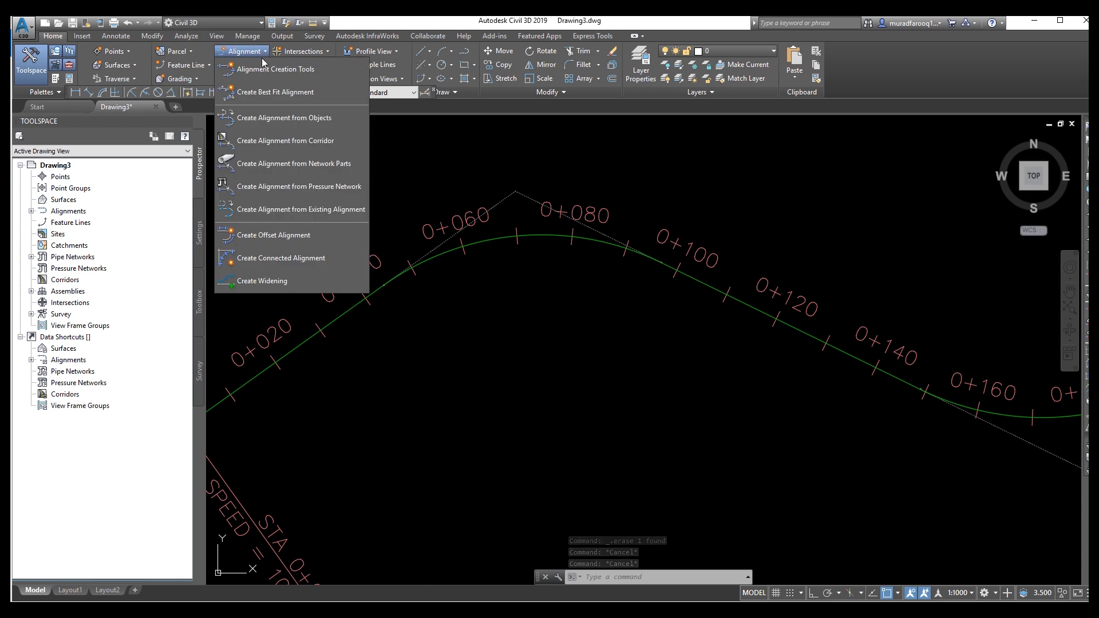
click(295, 239)
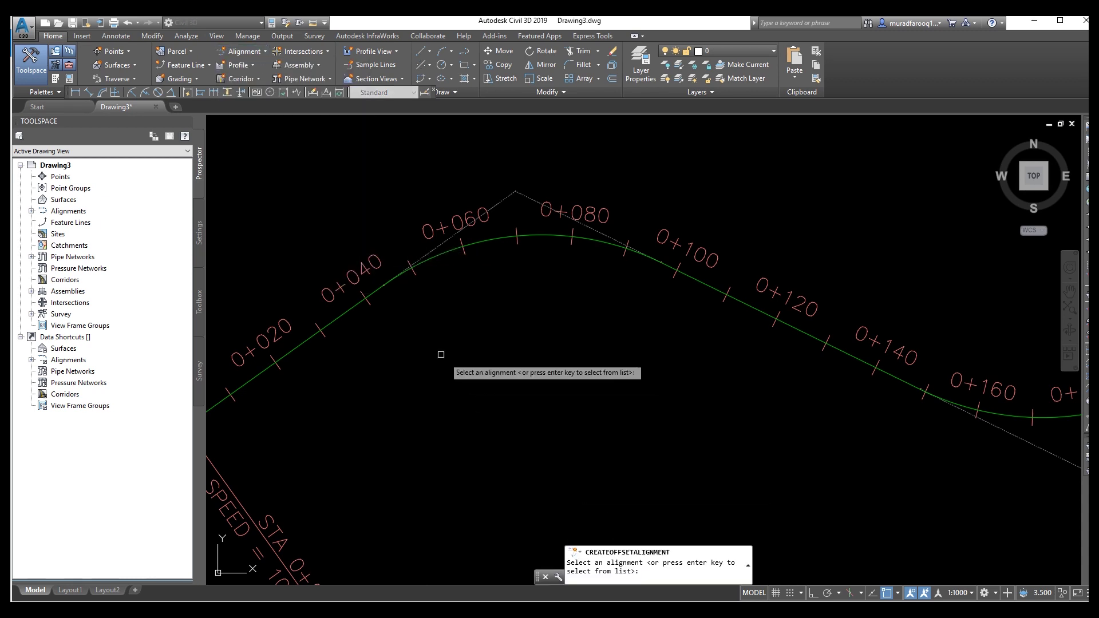
click(454, 248)
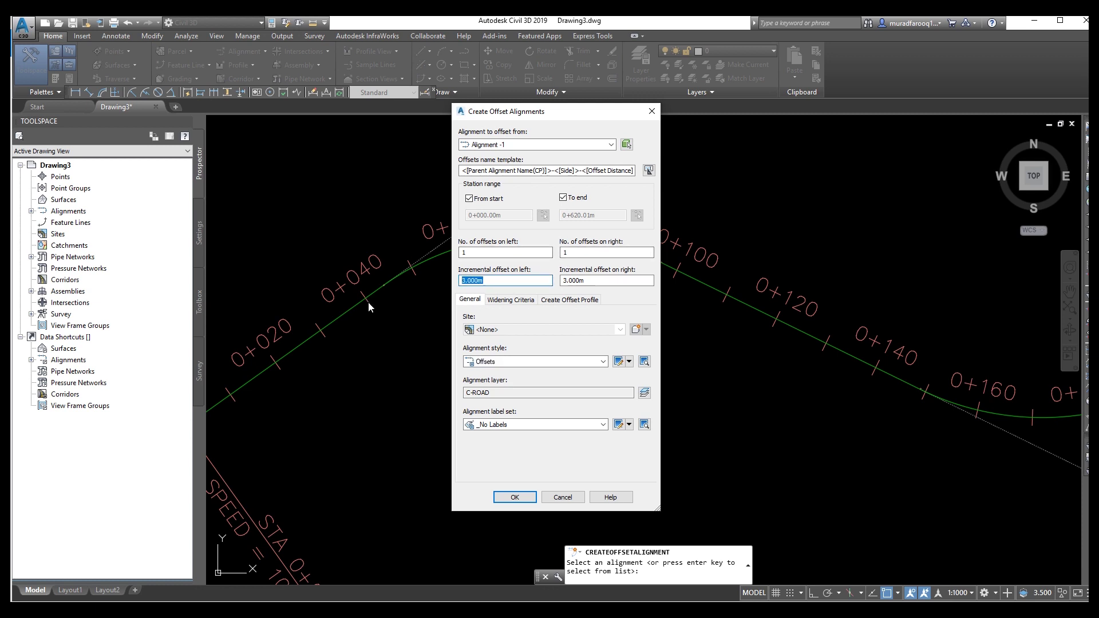
text(7)
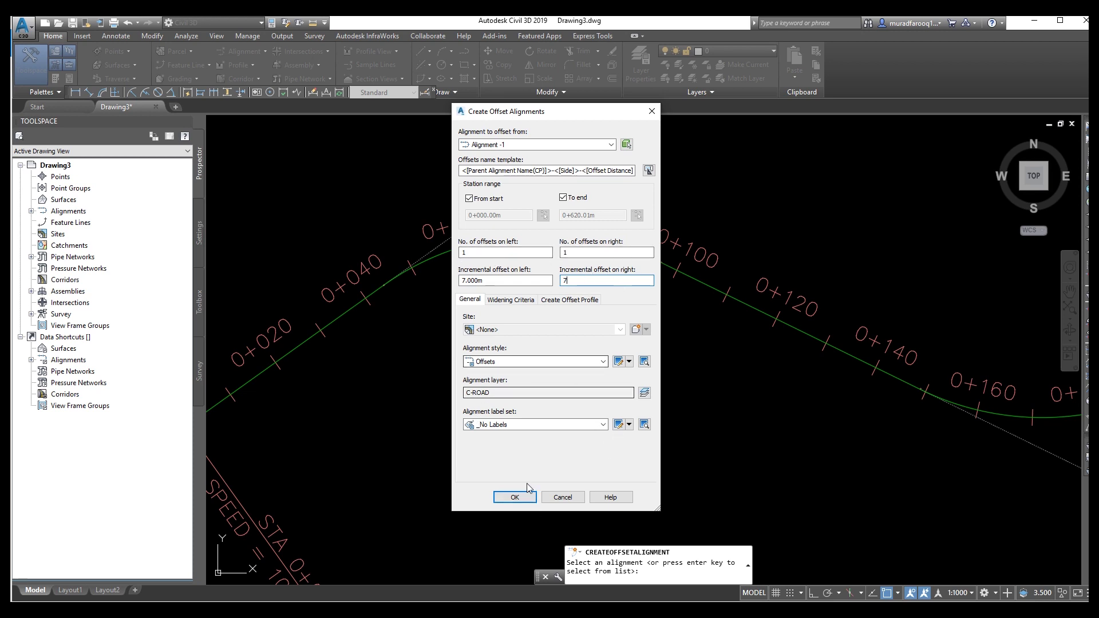
click(515, 497)
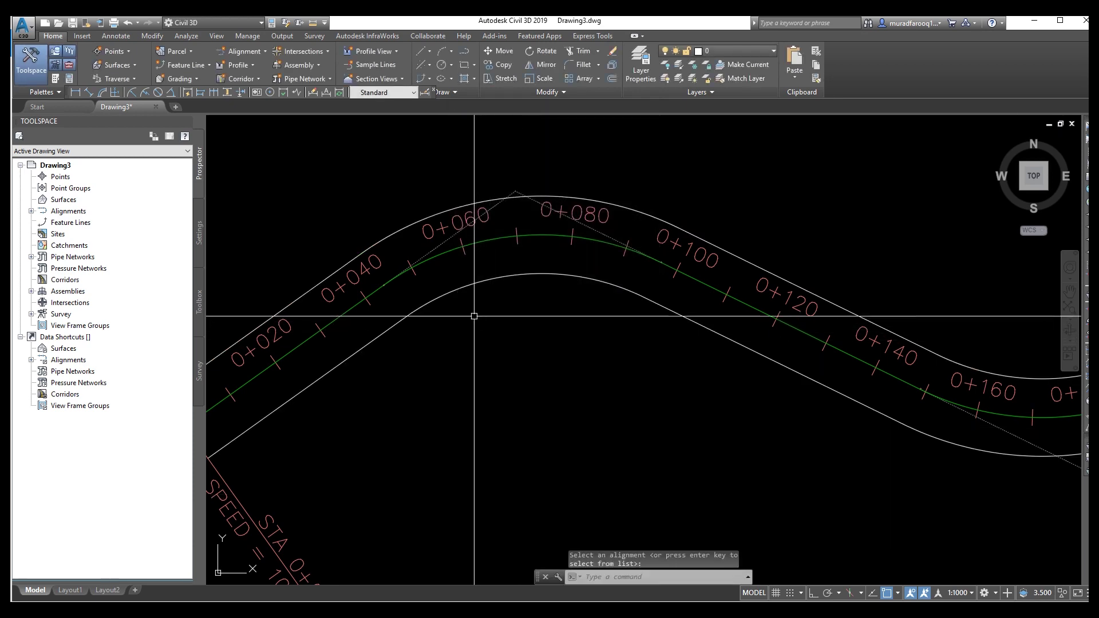
- Examine the two offset alignments along the full length of the centerline
scroll(638, 290, down, 5)
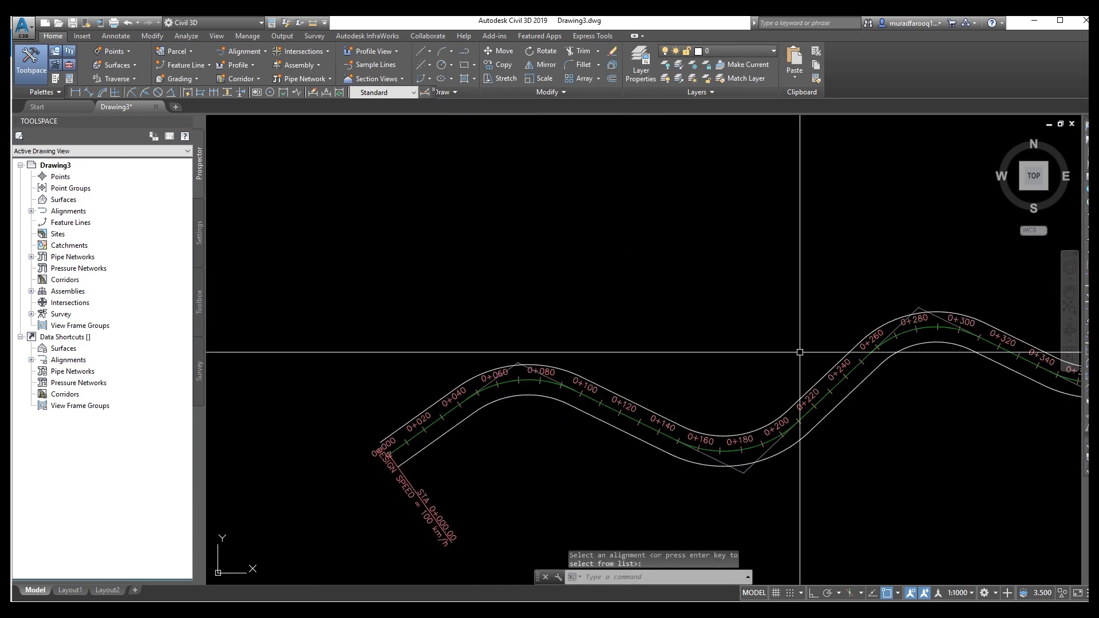
middle_drag(871, 360, 716, 338)
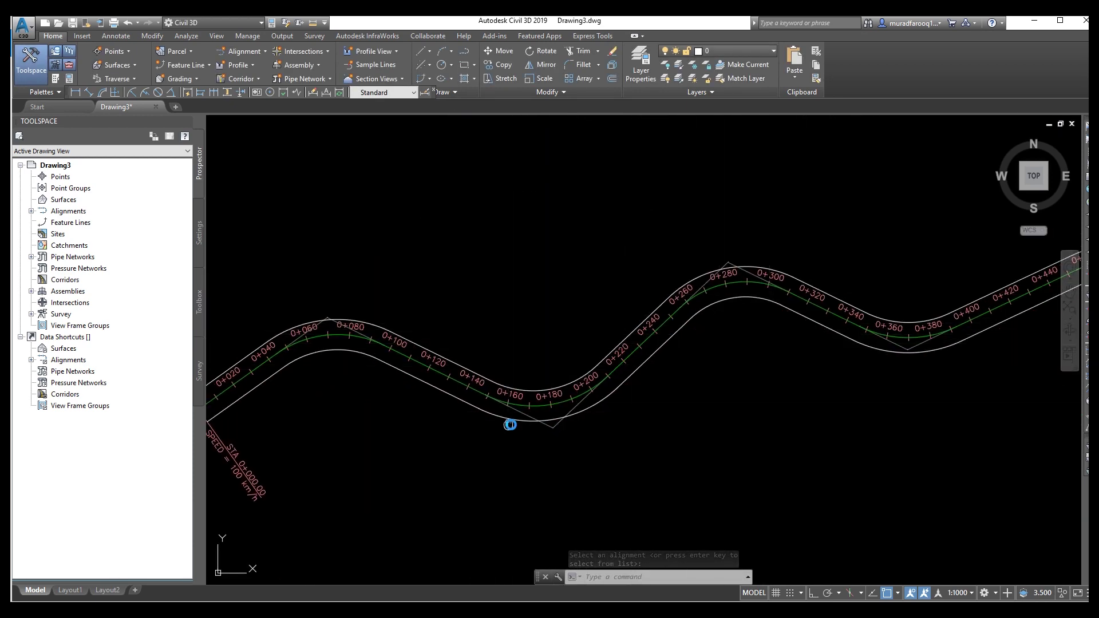
scroll(569, 351, up, 3)
scroll(498, 335, up, 3)
scroll(513, 354, down, 2)
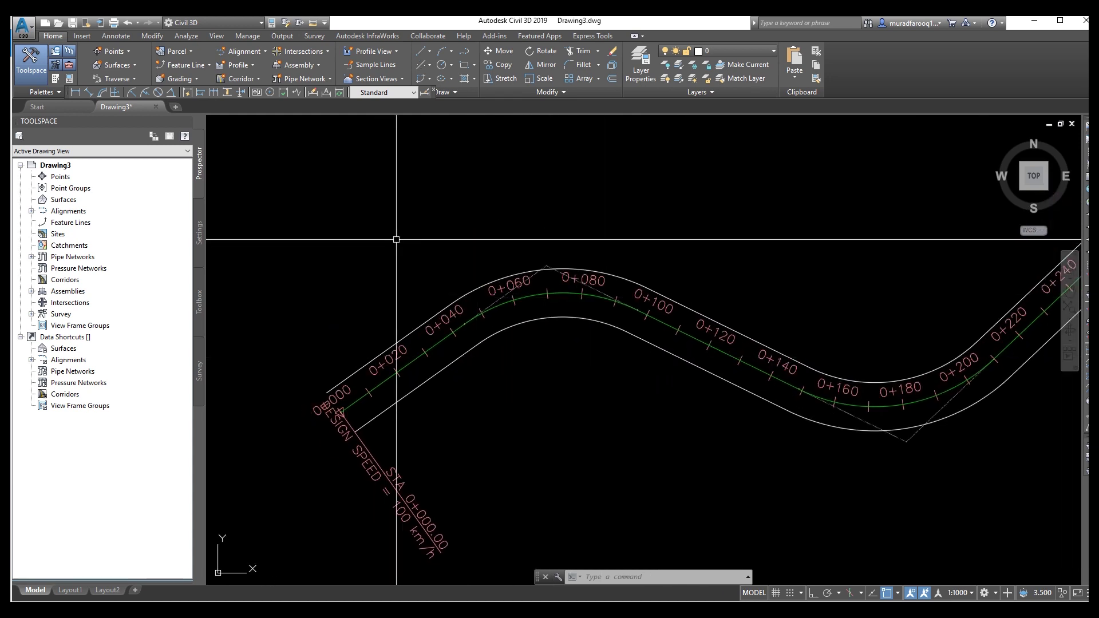
scroll(635, 385, up, 2)
scroll(634, 385, down, 2)
middle_drag(656, 380, 486, 380)
scroll(552, 386, down, 2)
mouse_move(552, 385)
middle_down()
mouse_move(607, 386)
mouse_move(516, 374)
middle_up()
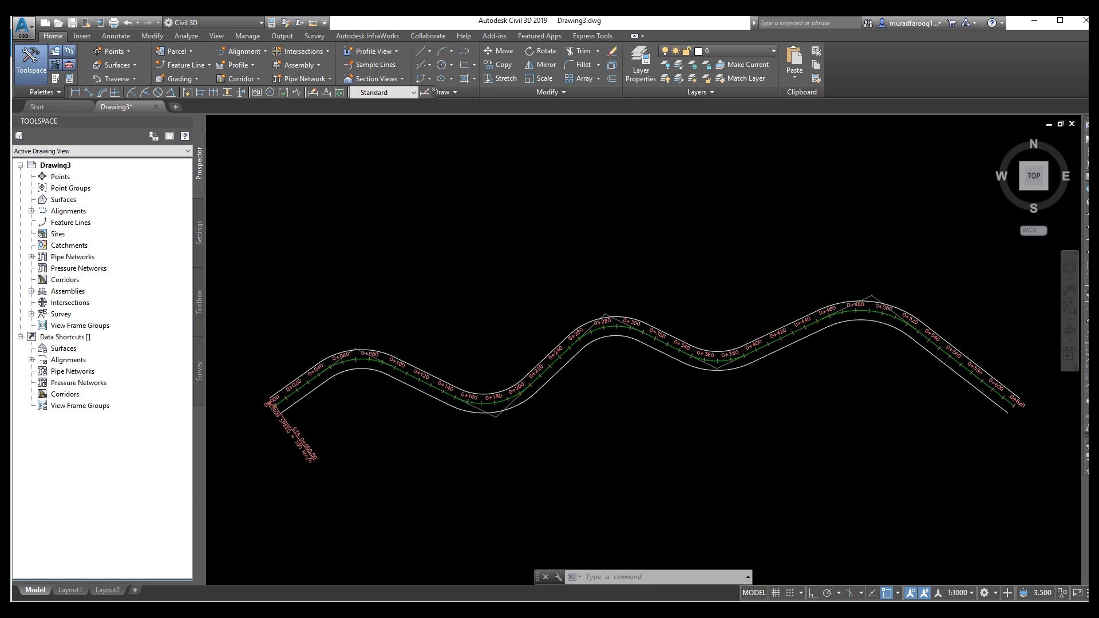
scroll(535, 389, up, 2)
scroll(356, 369, up, 1)
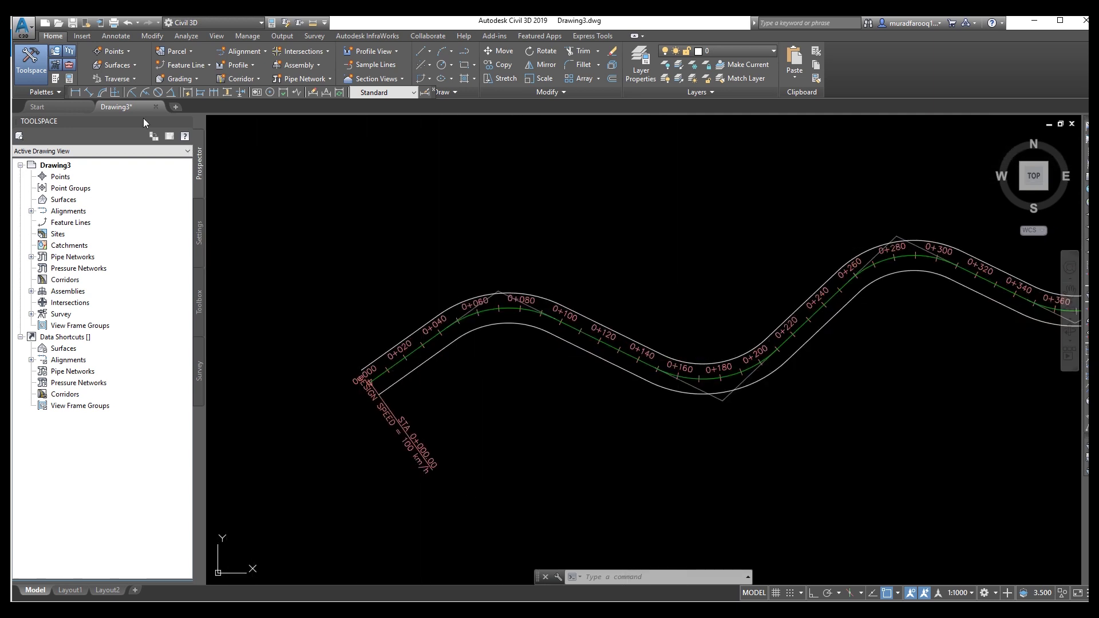
- Start creating points by measuring an alignment, with the prompts for elevations and descriptions both set to Automatic
click(128, 53)
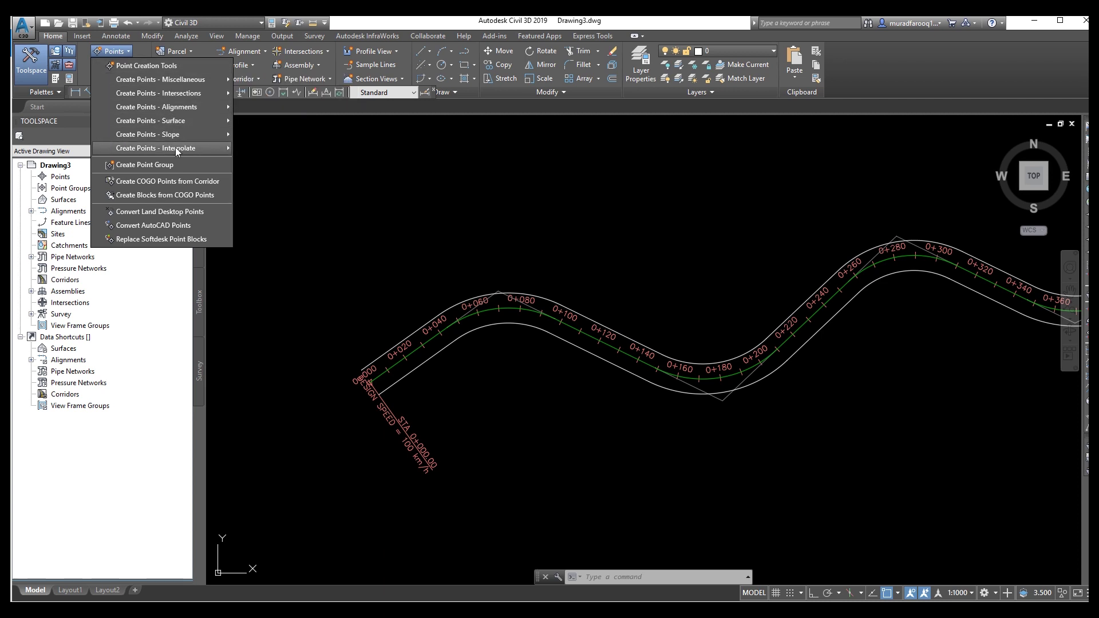
mouse_move(203, 104)
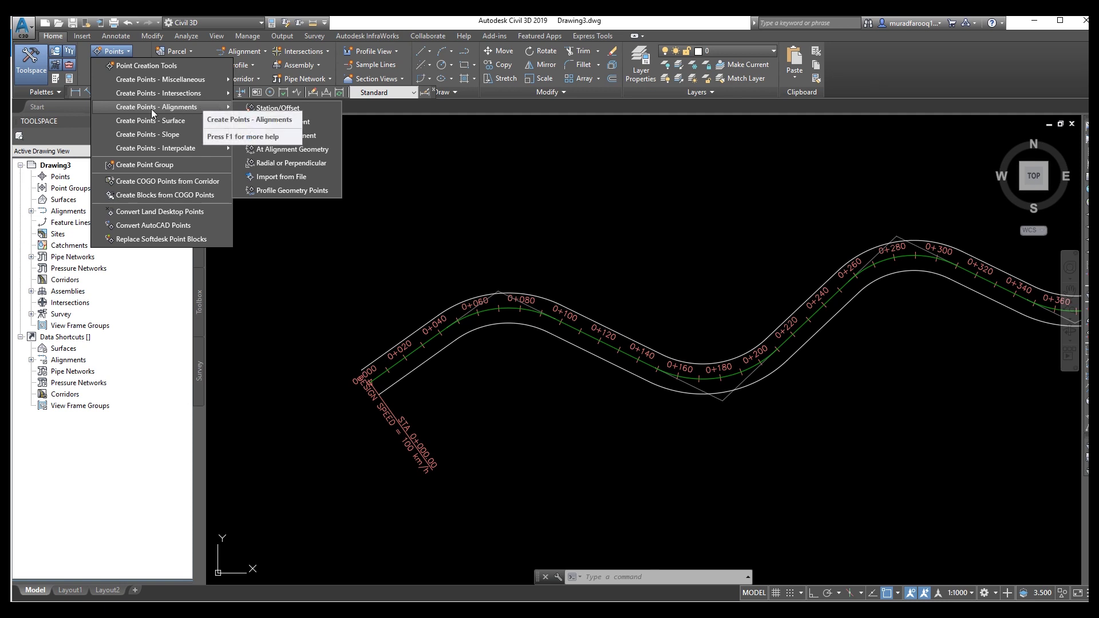
click(300, 136)
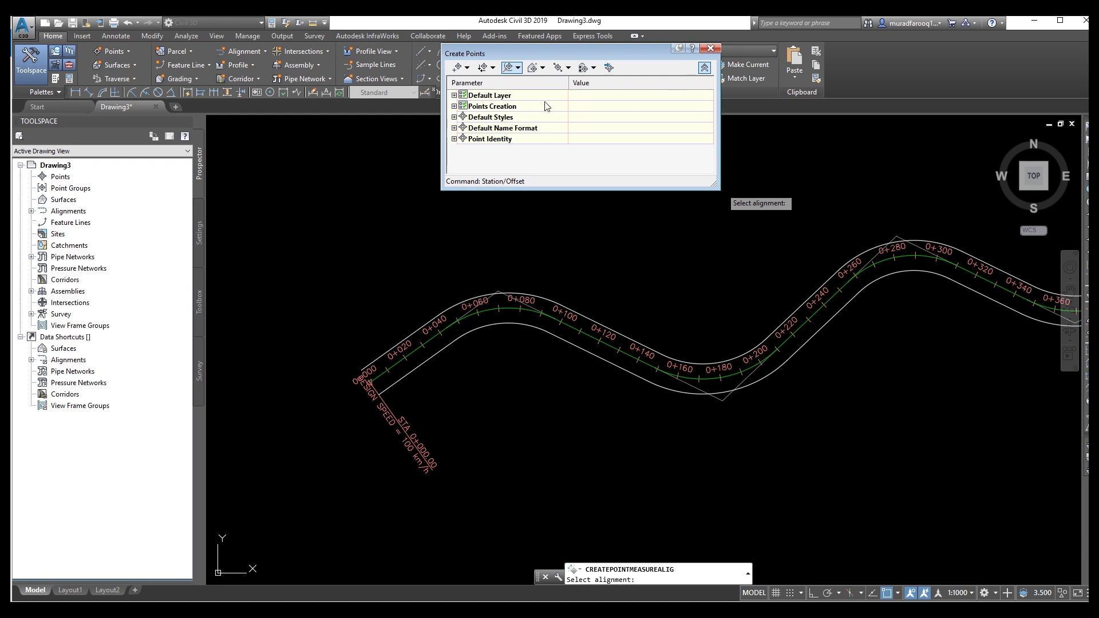
click(455, 107)
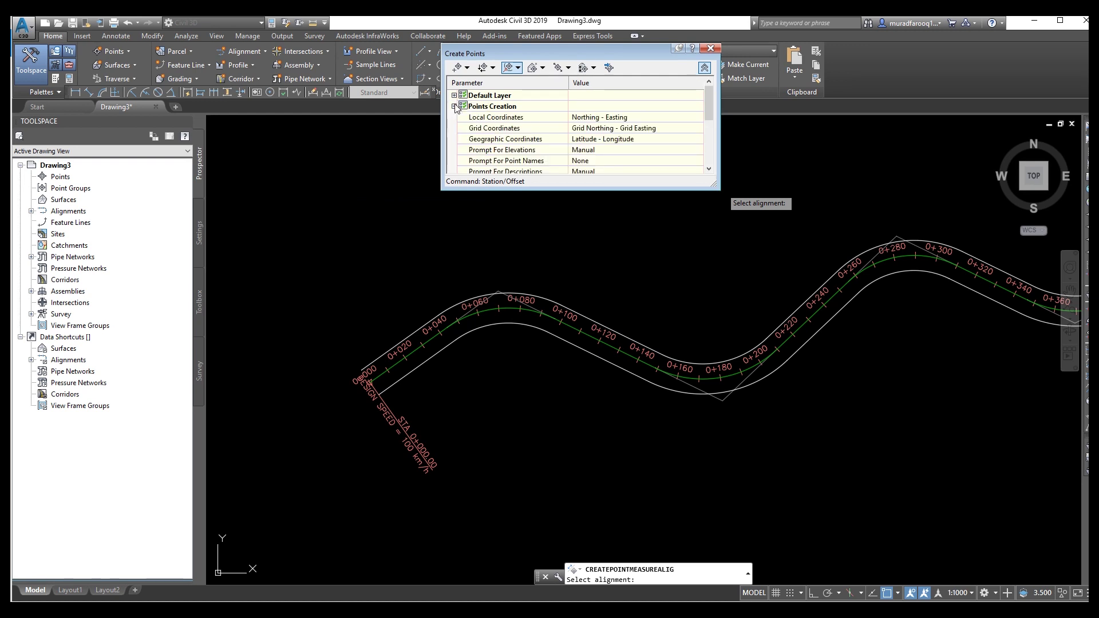
drag(714, 184, 902, 354)
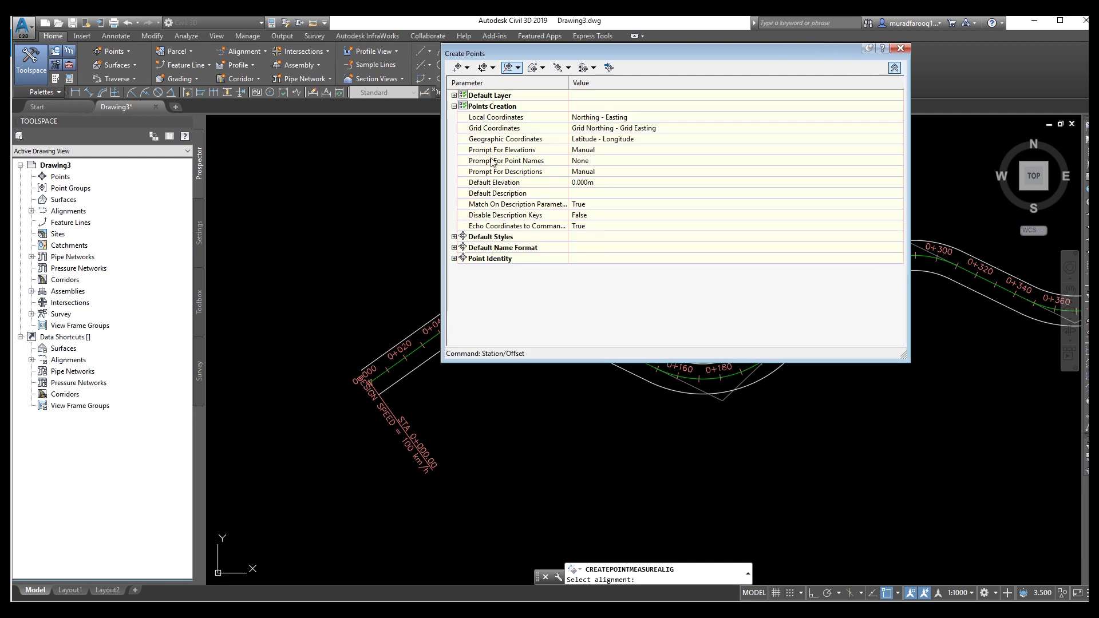
click(594, 151)
click(595, 151)
click(594, 163)
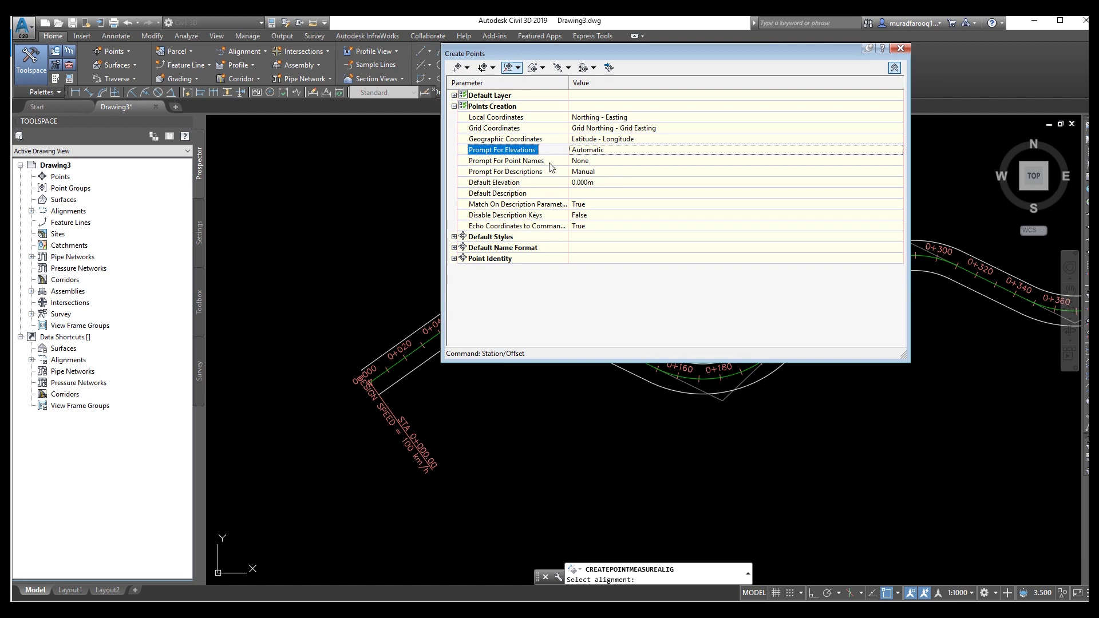
click(618, 172)
click(618, 173)
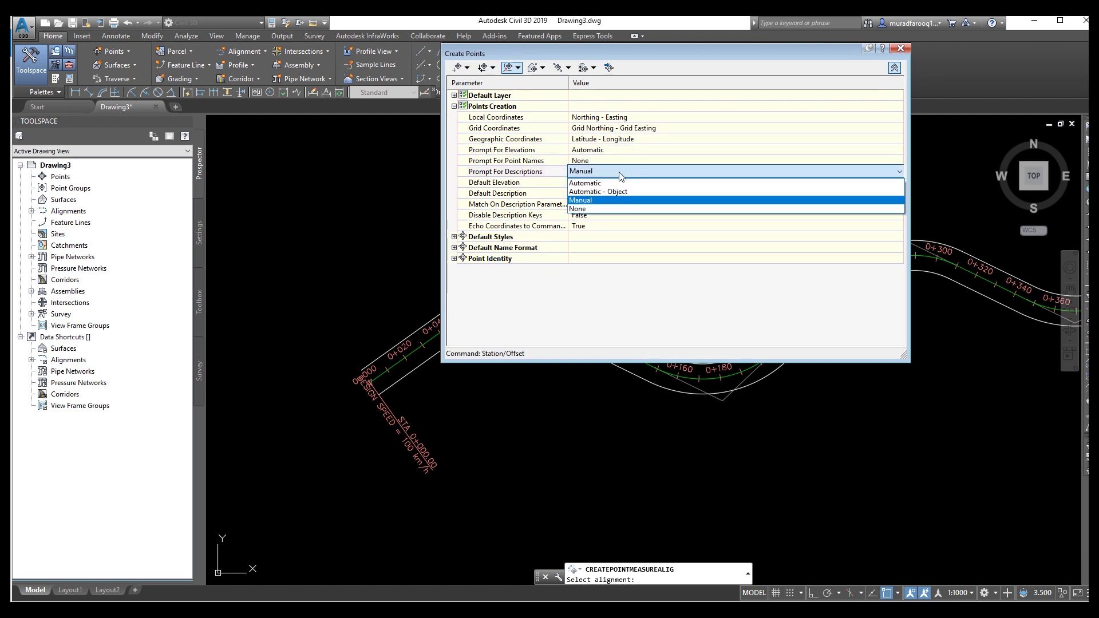
click(618, 185)
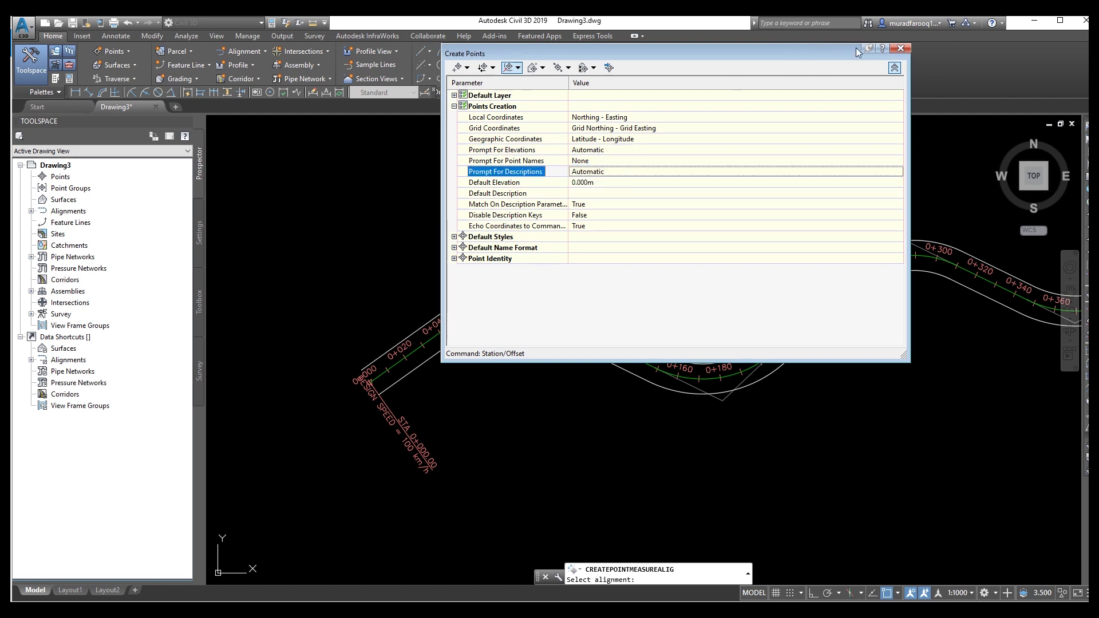
drag(903, 355, 635, 123)
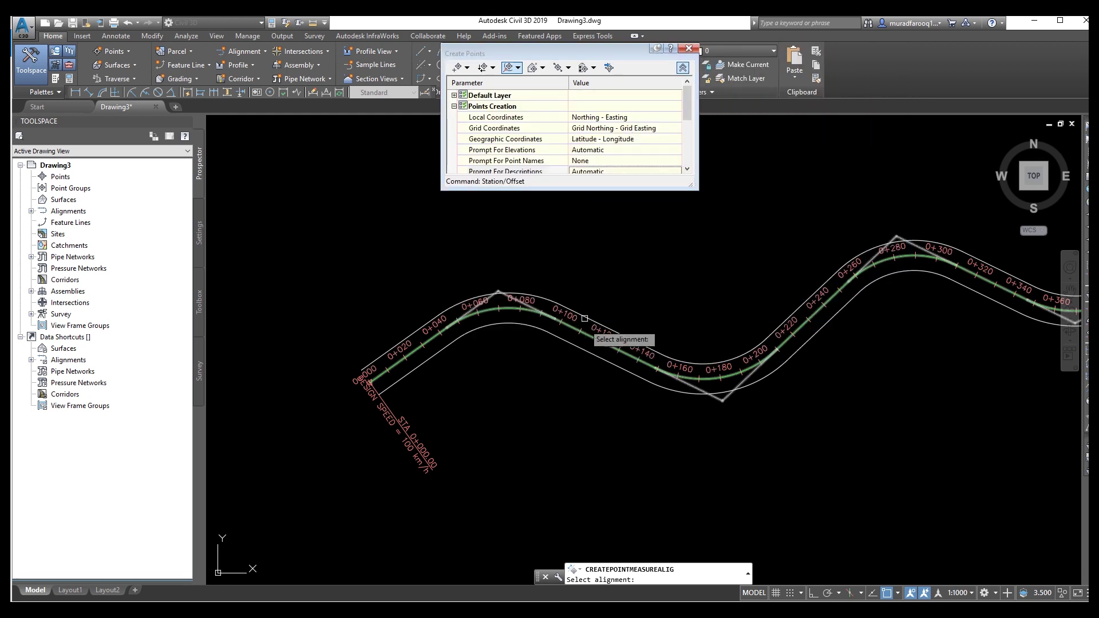
- Create points along the centerline alignment from station 0+000.00 to 0+620.01 at offset 0 and a 20 m interval
middle_drag(638, 257, 523, 304)
mouse_move(496, 344)
middle_down()
mouse_move(550, 342)
mouse_move(525, 329)
middle_up()
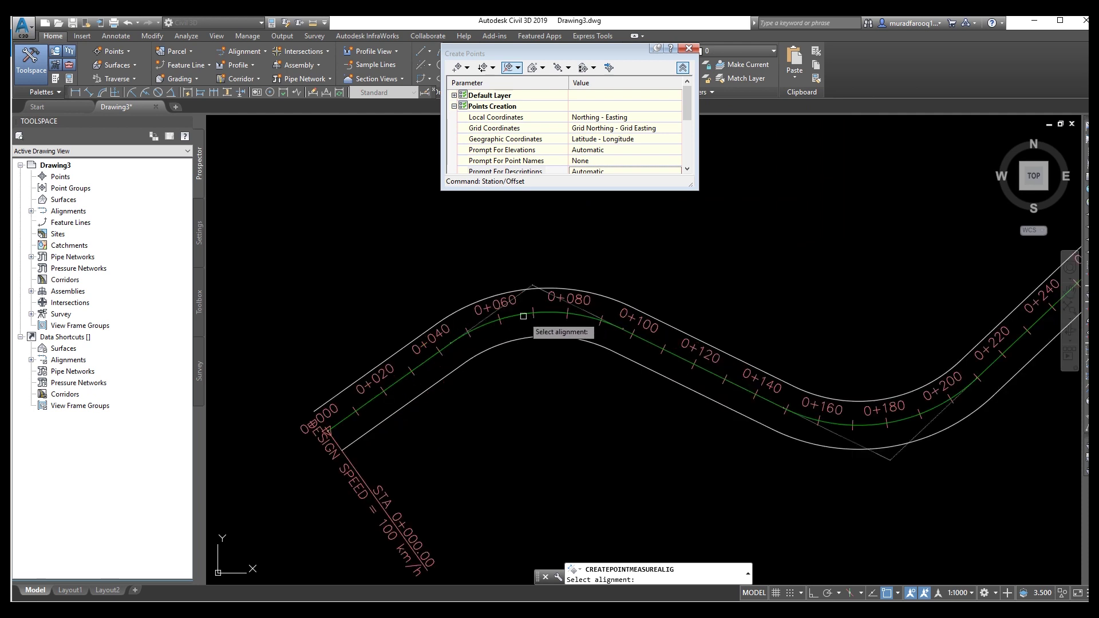
click(540, 321)
scroll(539, 323, up, 2)
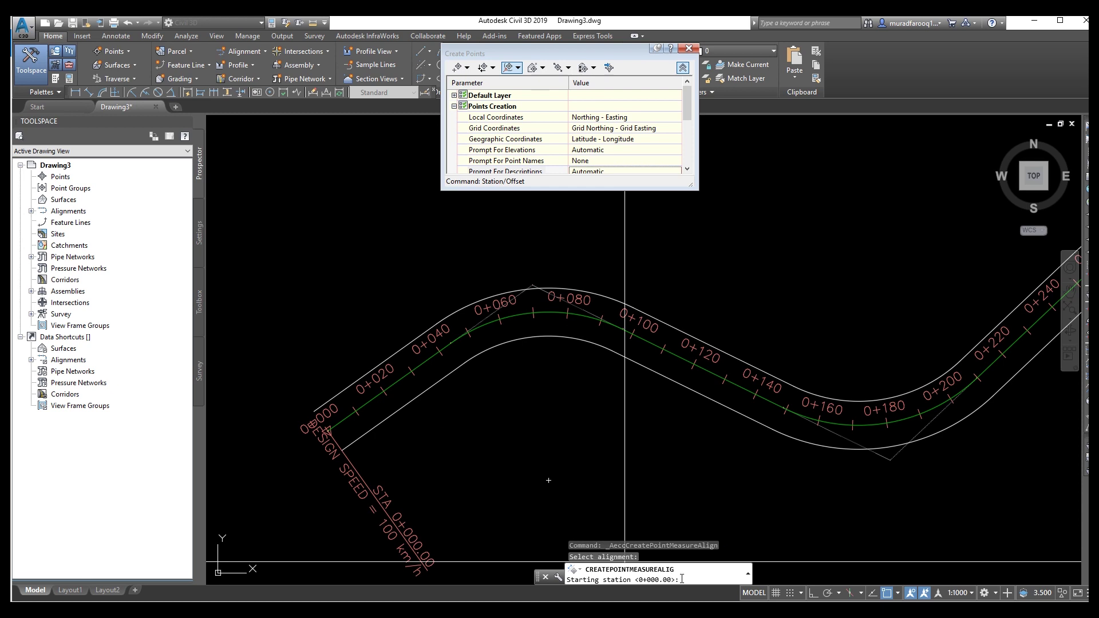
key(Return)
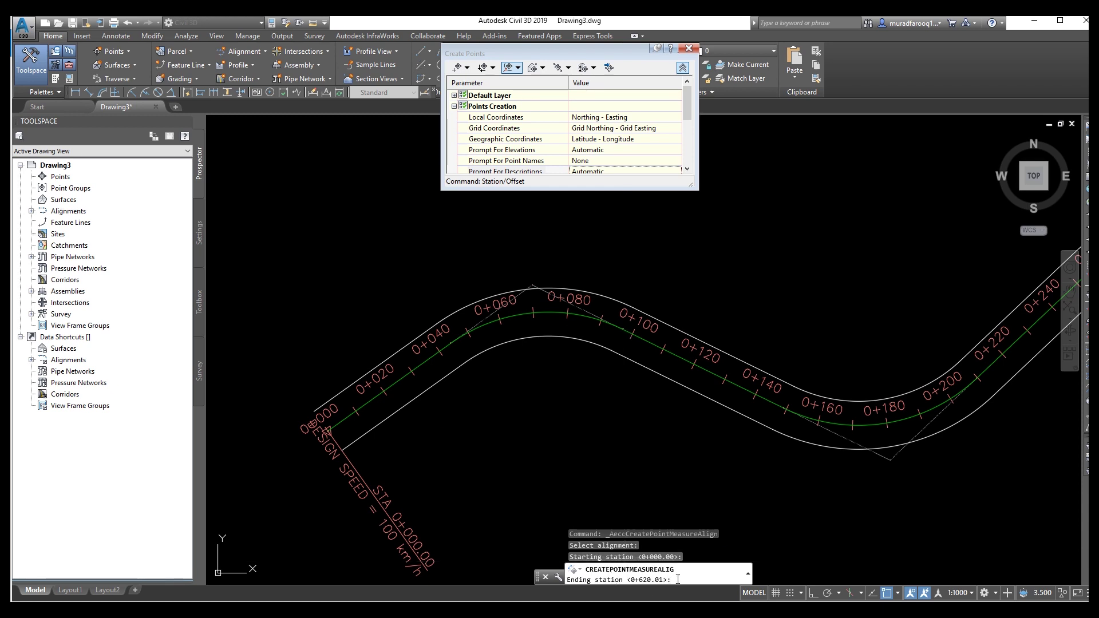
key(Return)
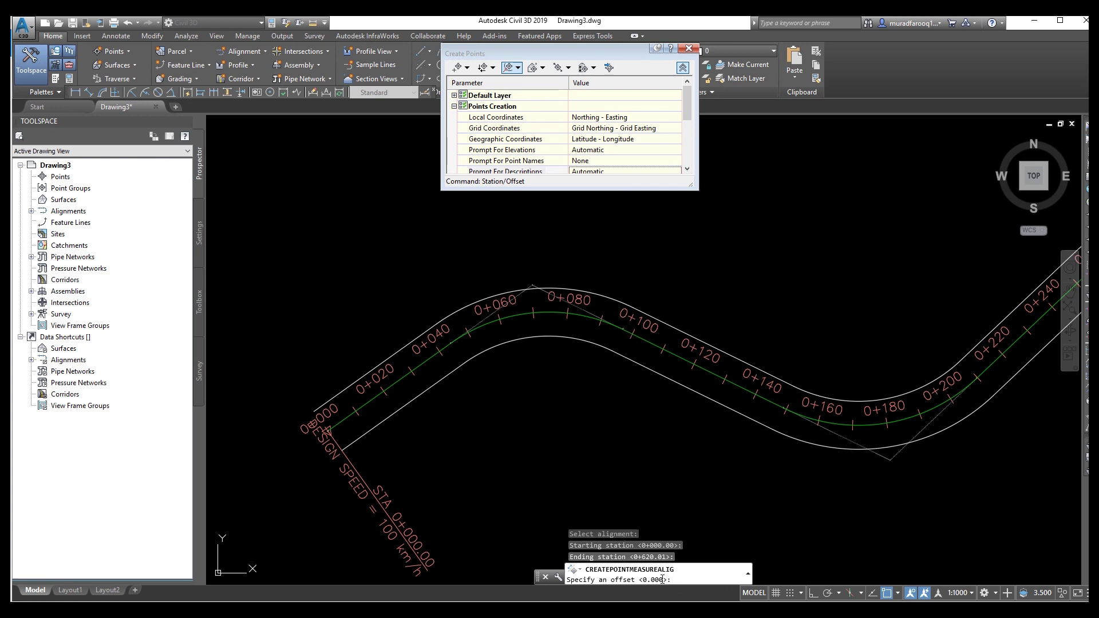
key(Return)
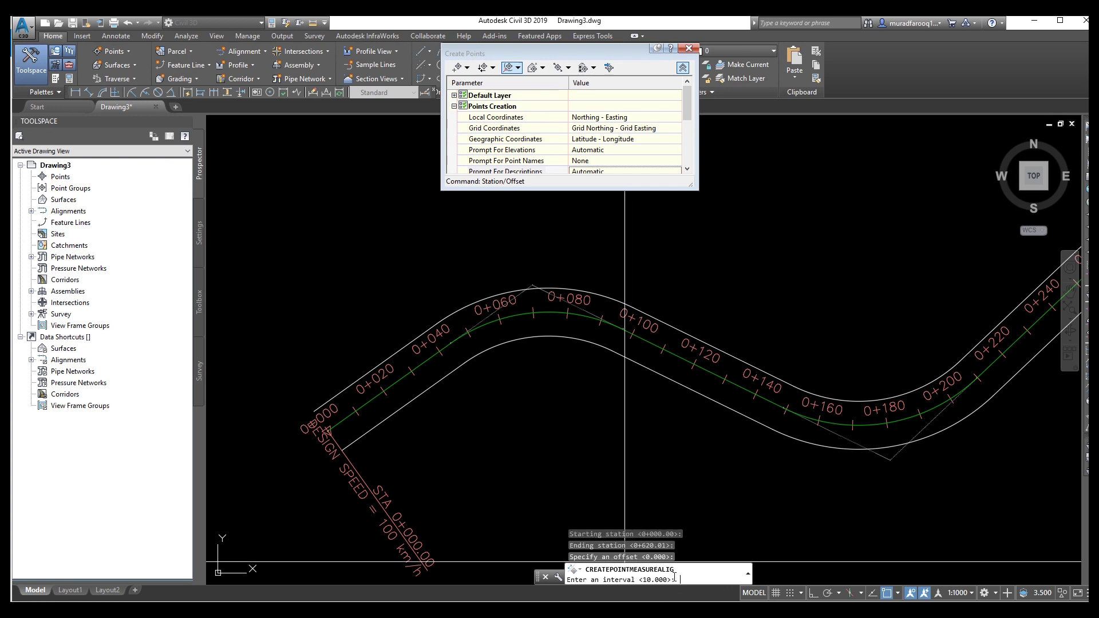
text(20)
key(Return)
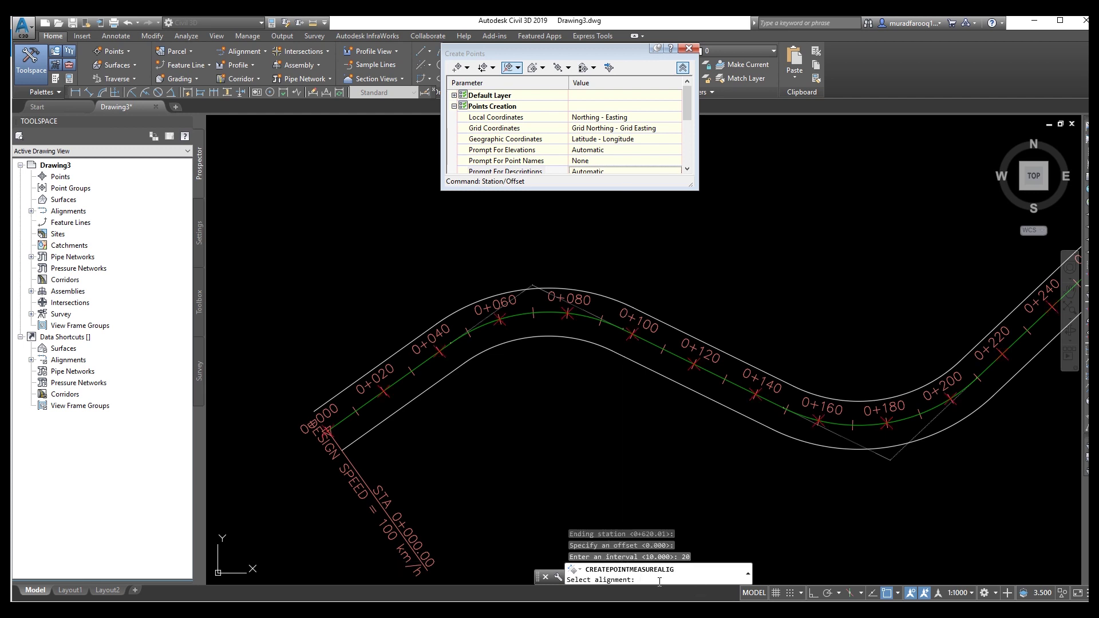
- Create points 7 m to the right of the centerline from station 0+000.00 to 0+620.01 at a 20 m interval
click(513, 316)
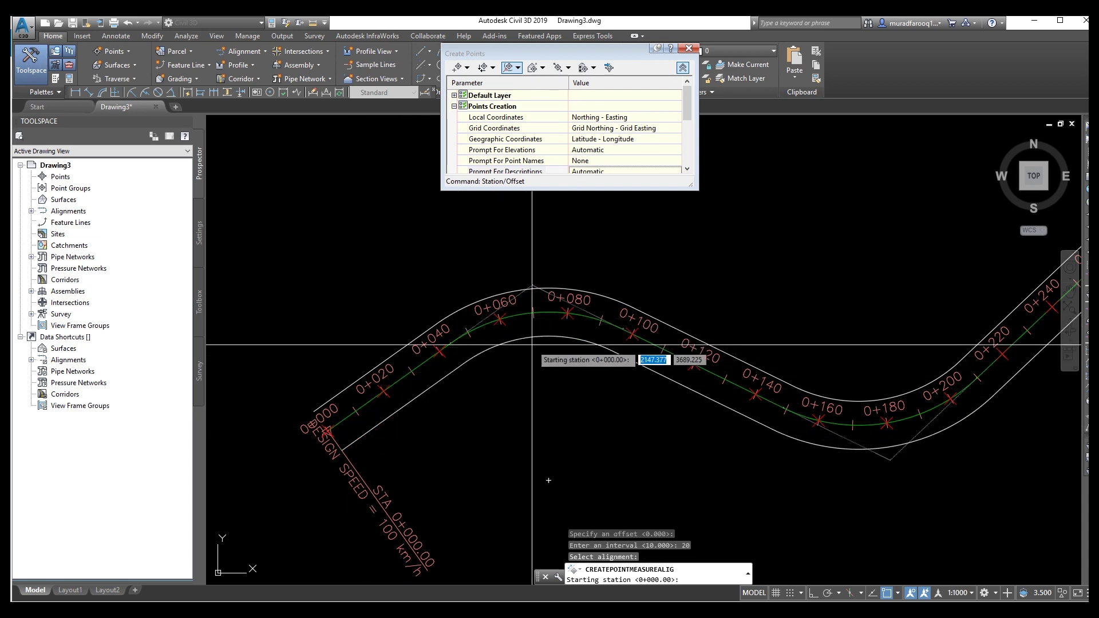
scroll(909, 410, up, 4)
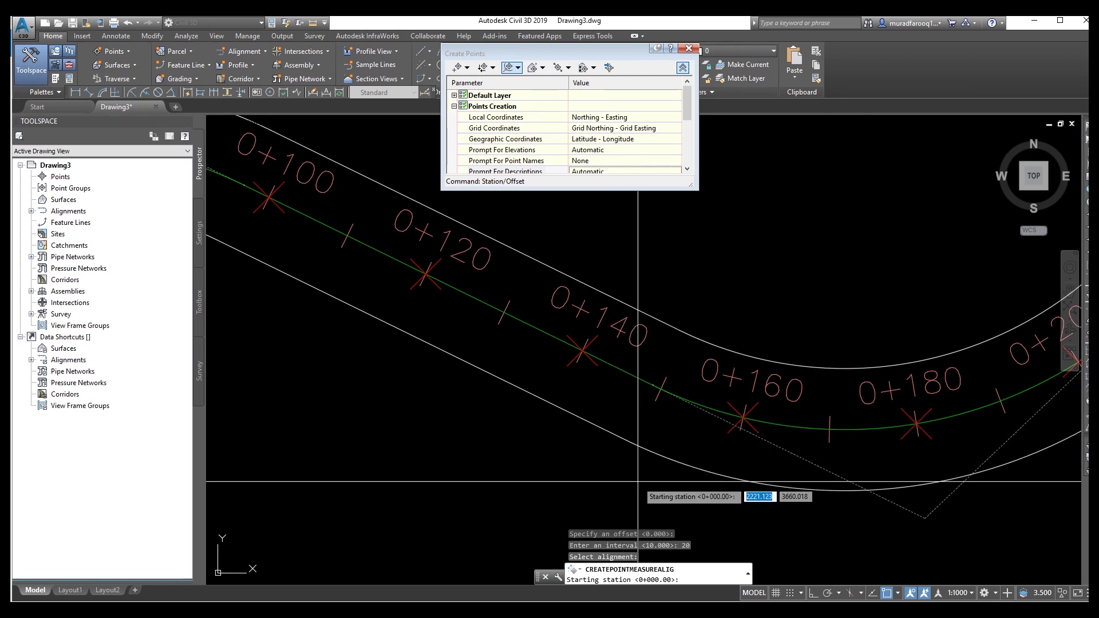
scroll(638, 481, down, 6)
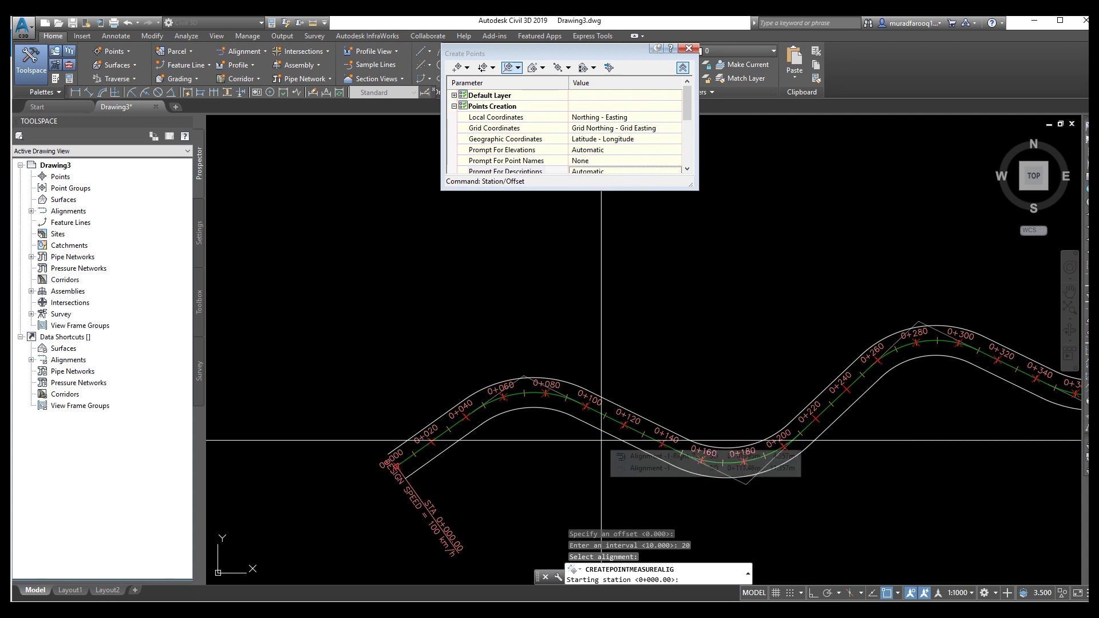
key(Return)
key(Return)
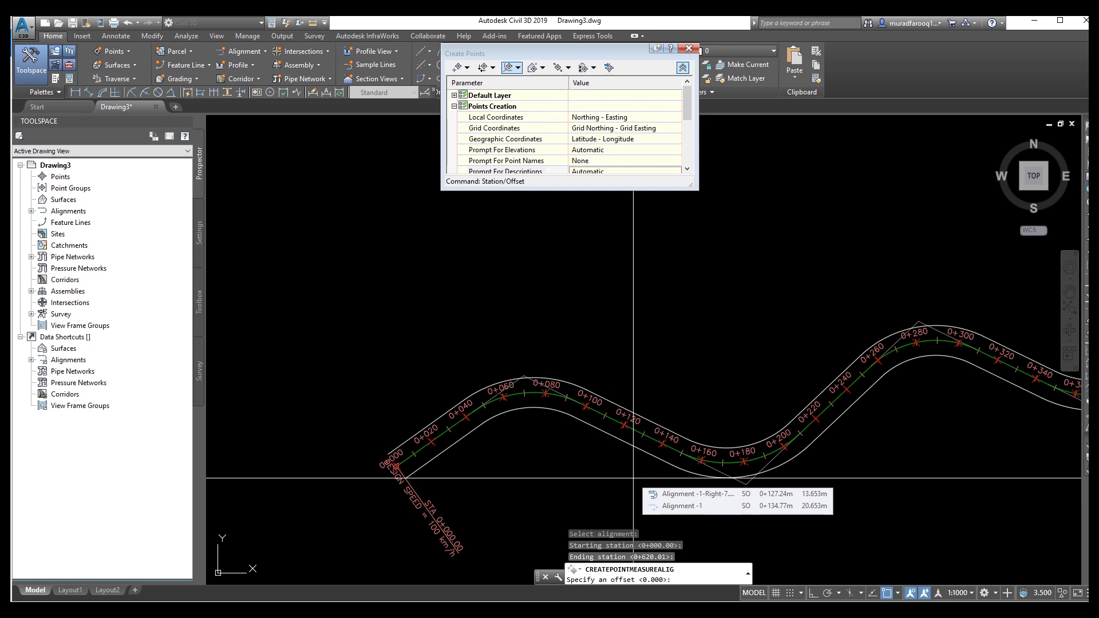
text(7)
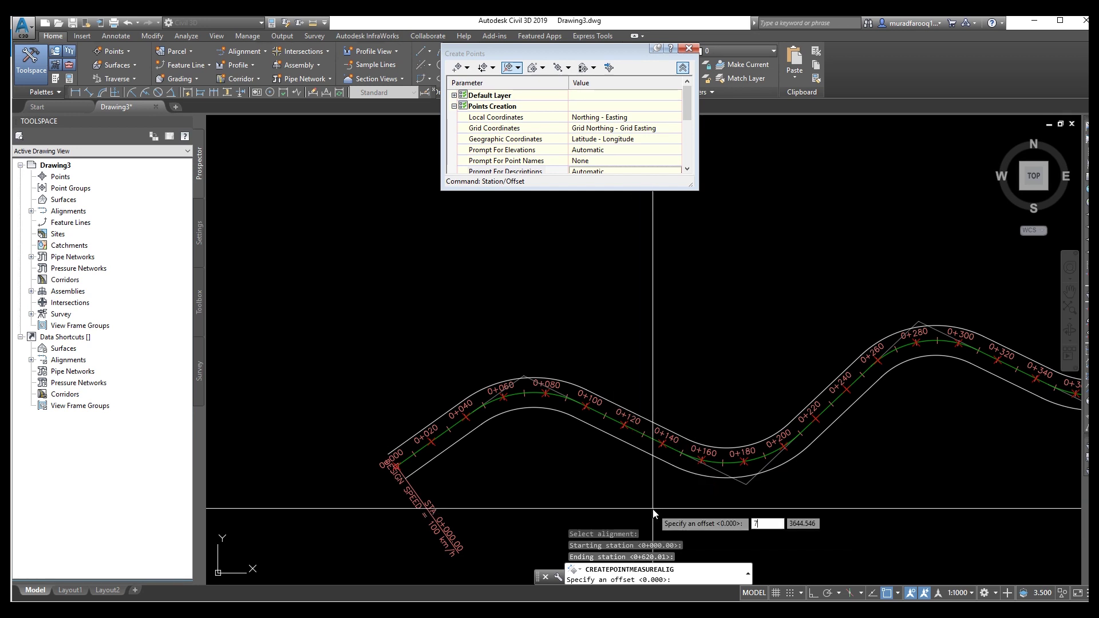
key(Return)
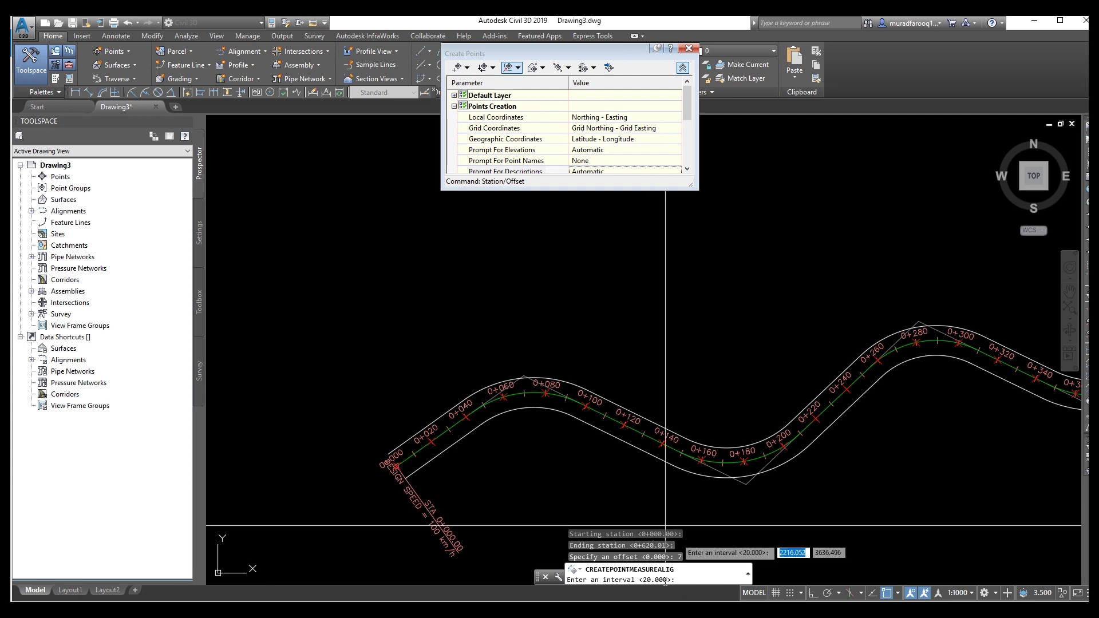
key(Return)
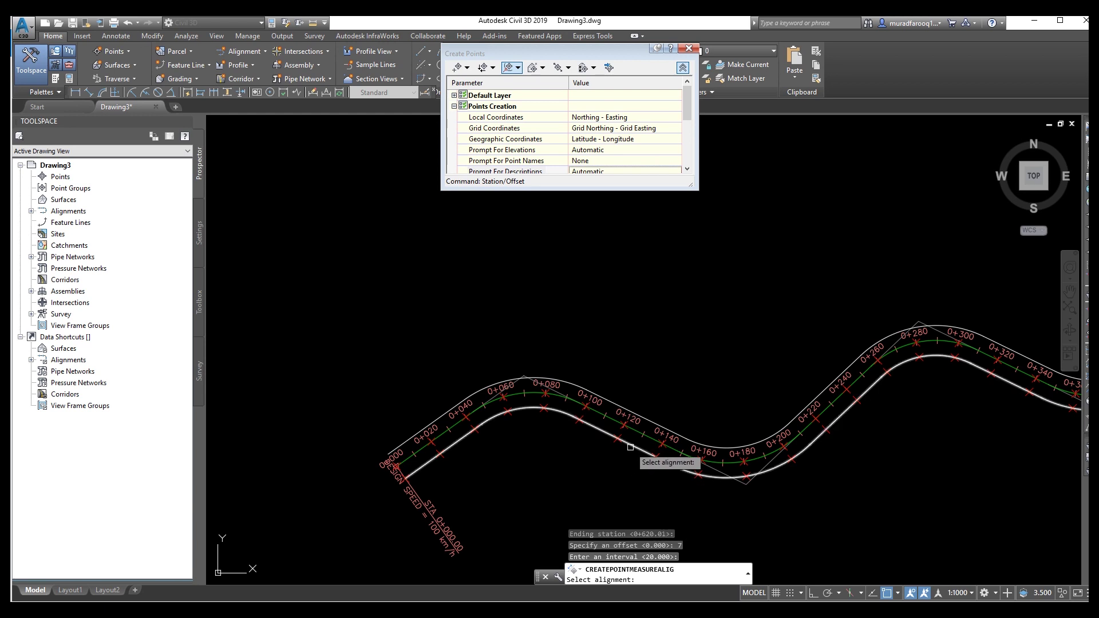
scroll(576, 435, up, 2)
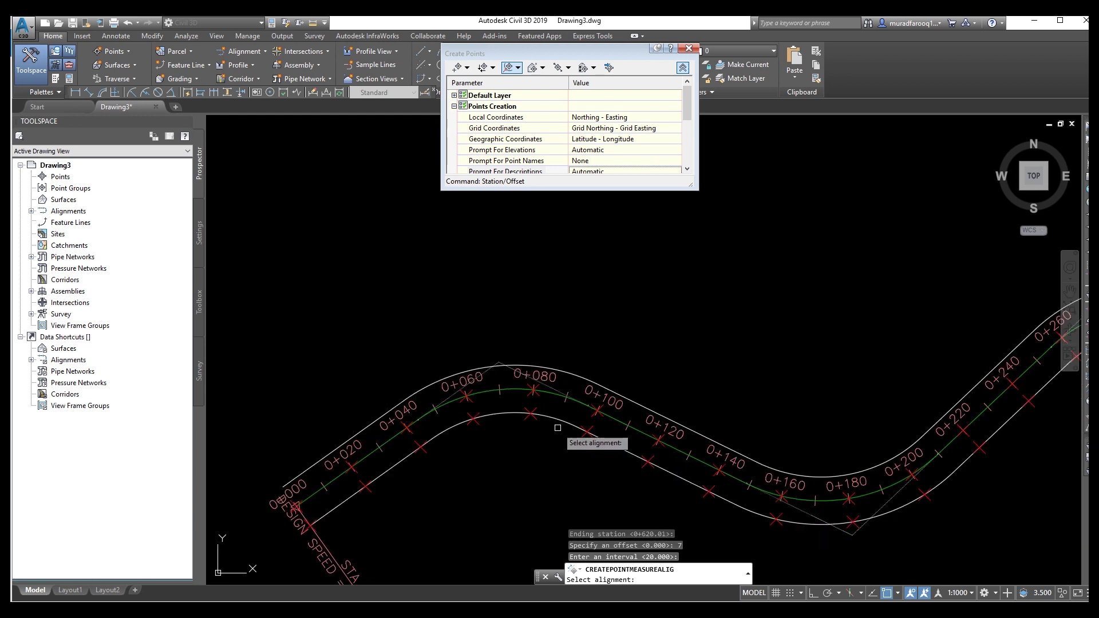
scroll(576, 385, up, 4)
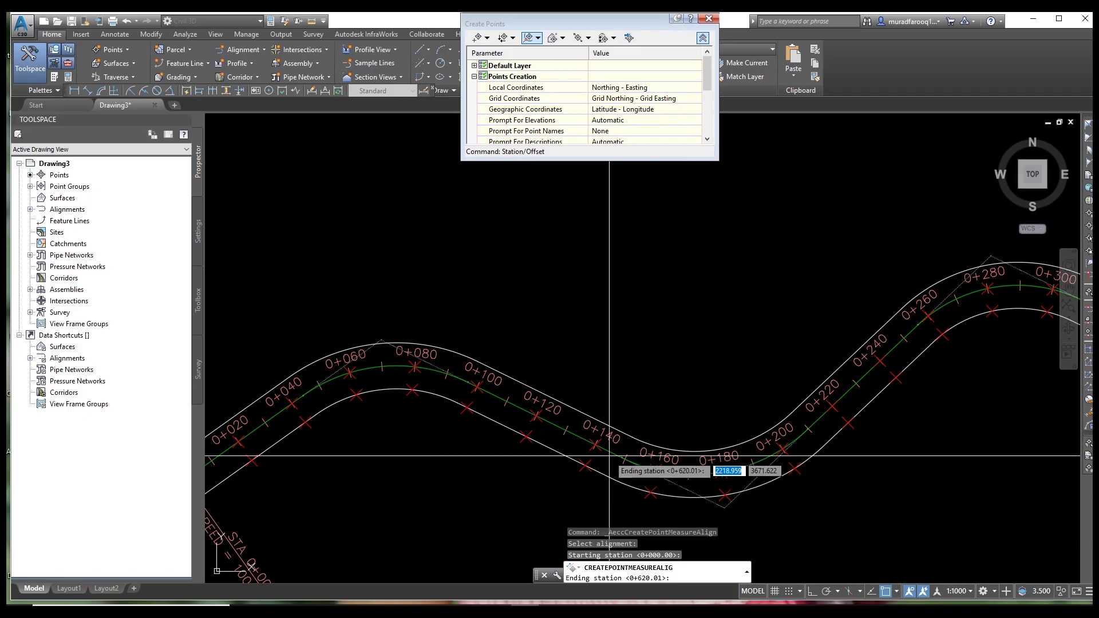
- Run the point creation along the centerline again to station 0+620.01, with offset 0 and a 20 m interval
key(Return)
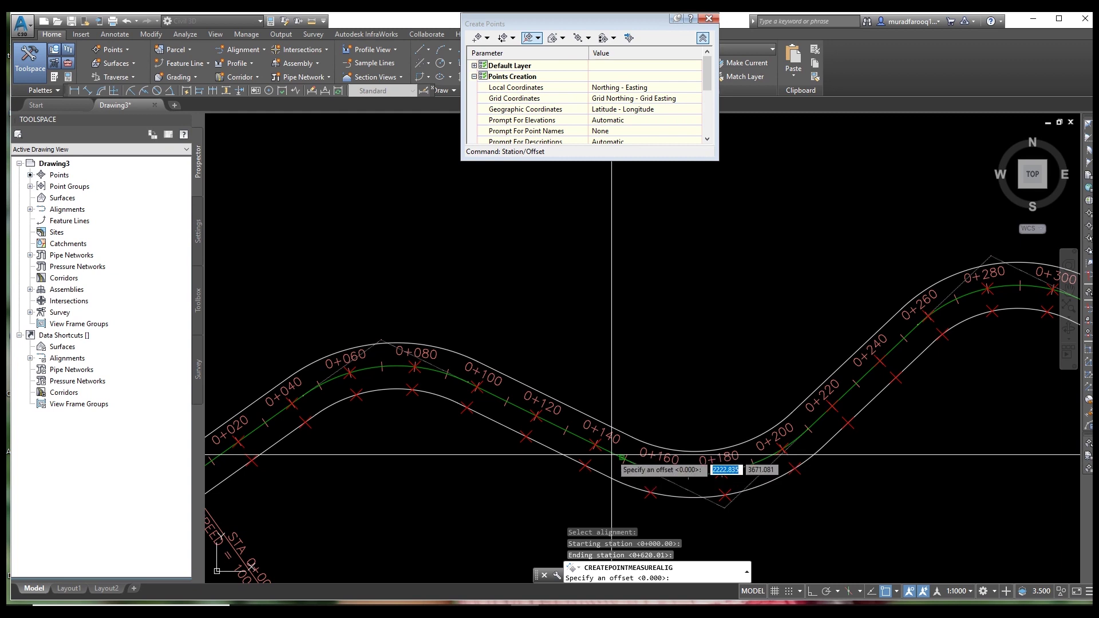
key(Return)
text(20)
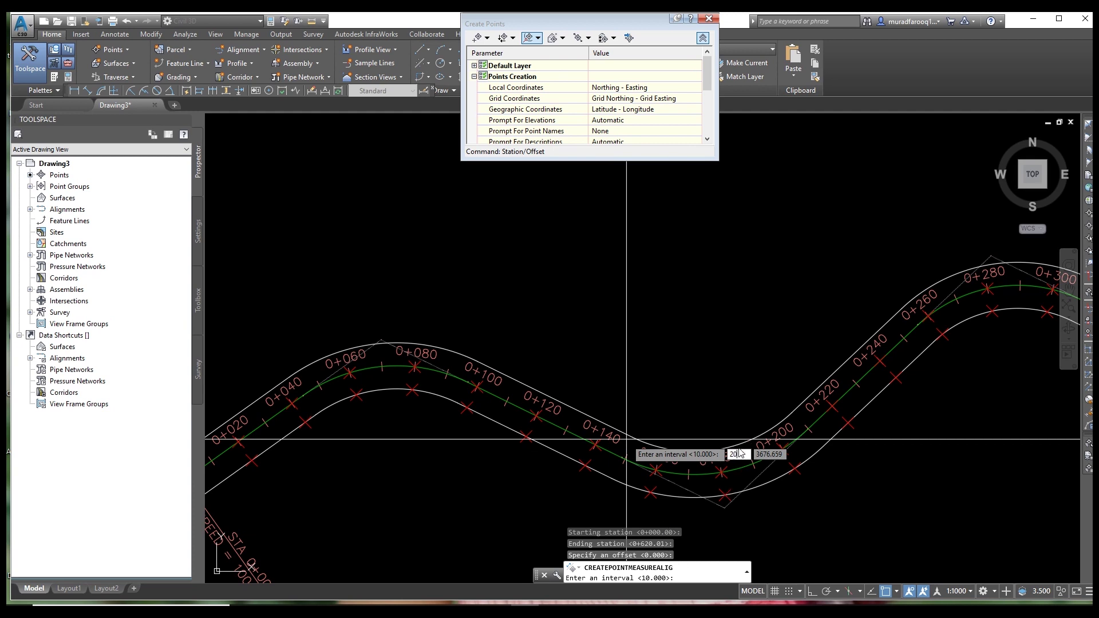
key(Return)
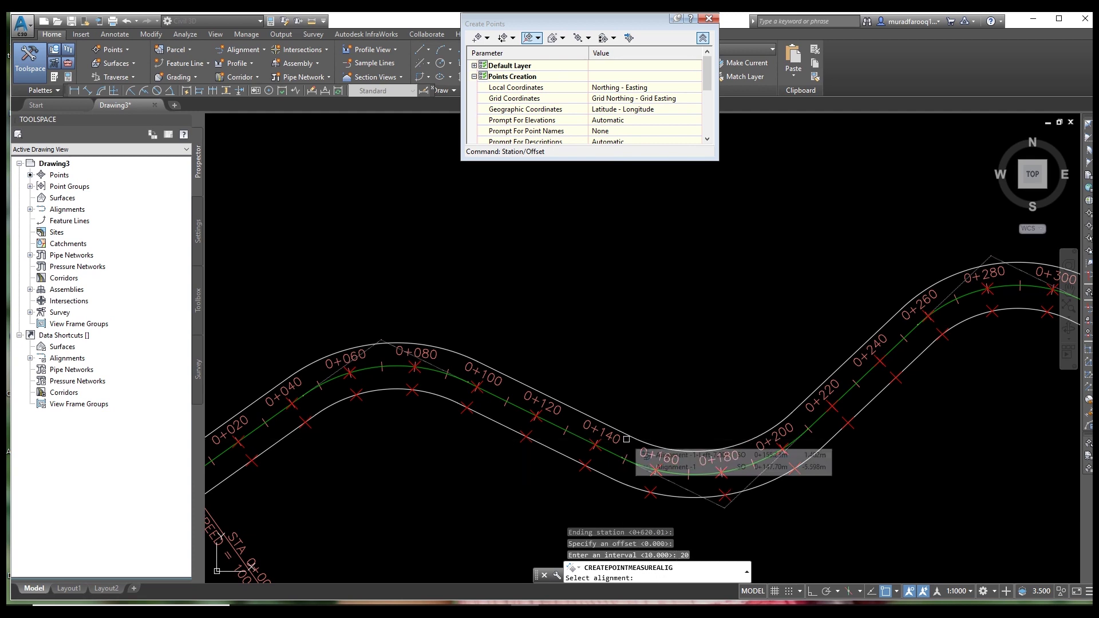
- Create points at a -7 m offset from the centerline between stations 0+000.00 and 0+620.01 at a 20 m interval, and end point creation
click(575, 433)
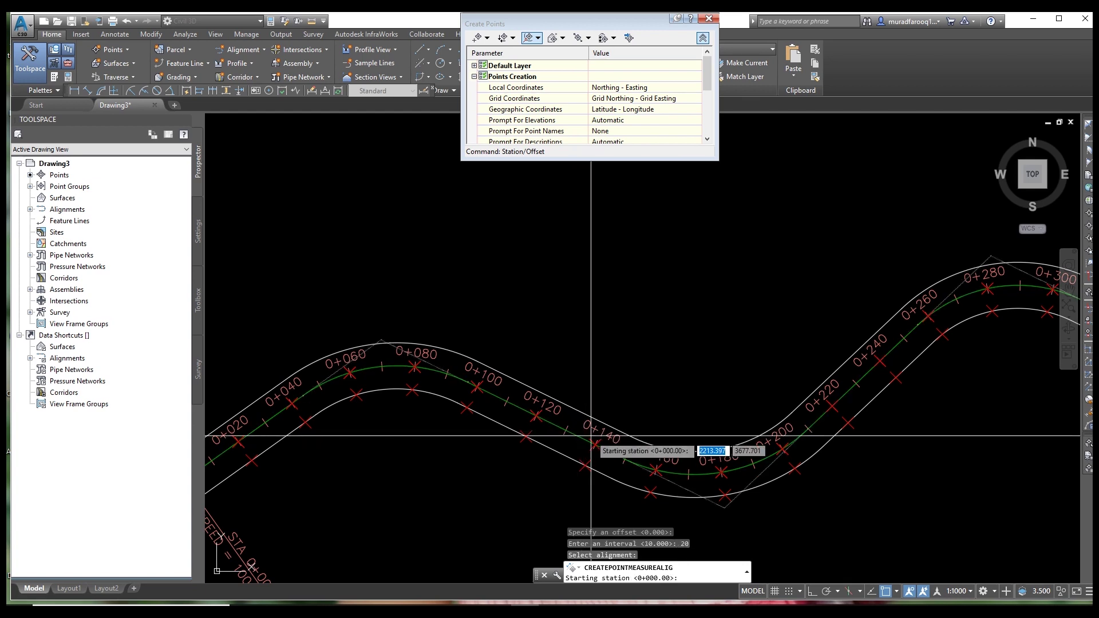
key(Return)
key(Return)
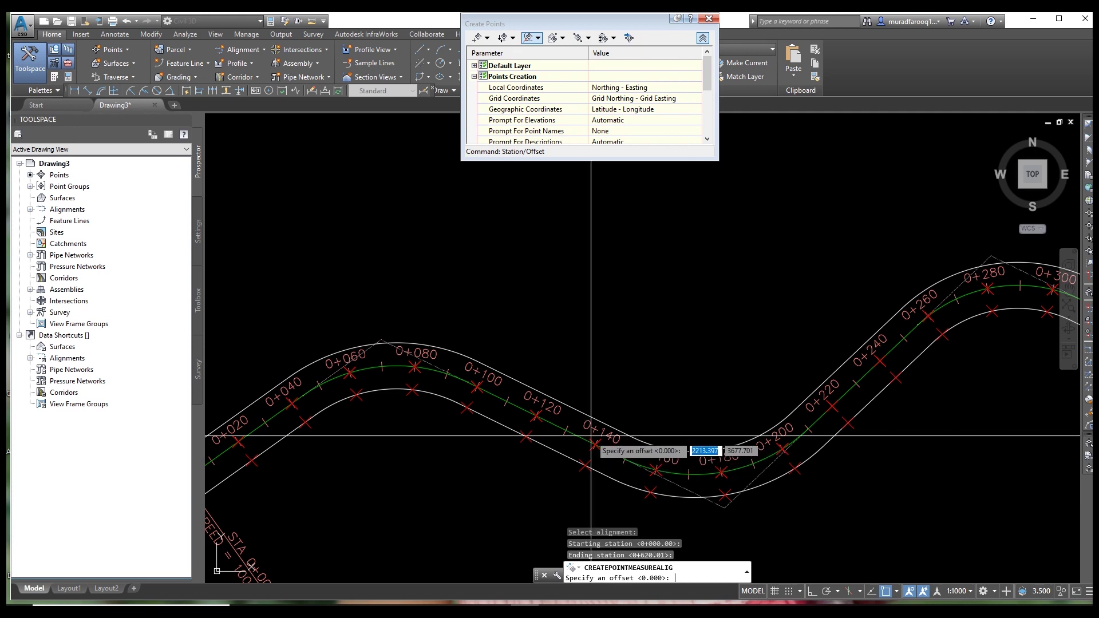
text(-)
text(7)
key(Return)
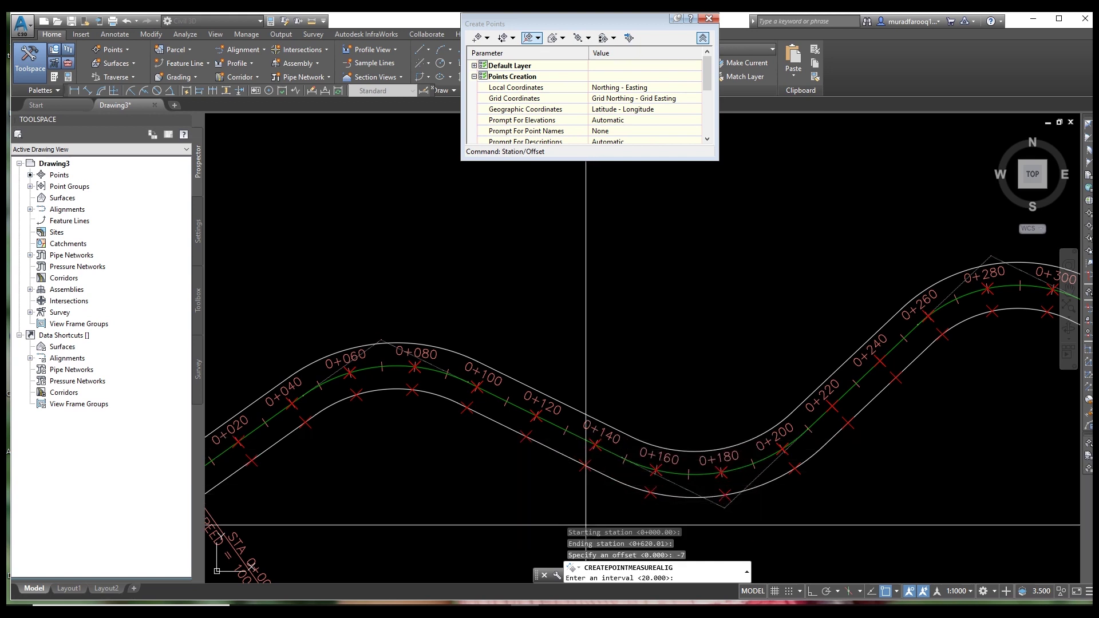
key(Return)
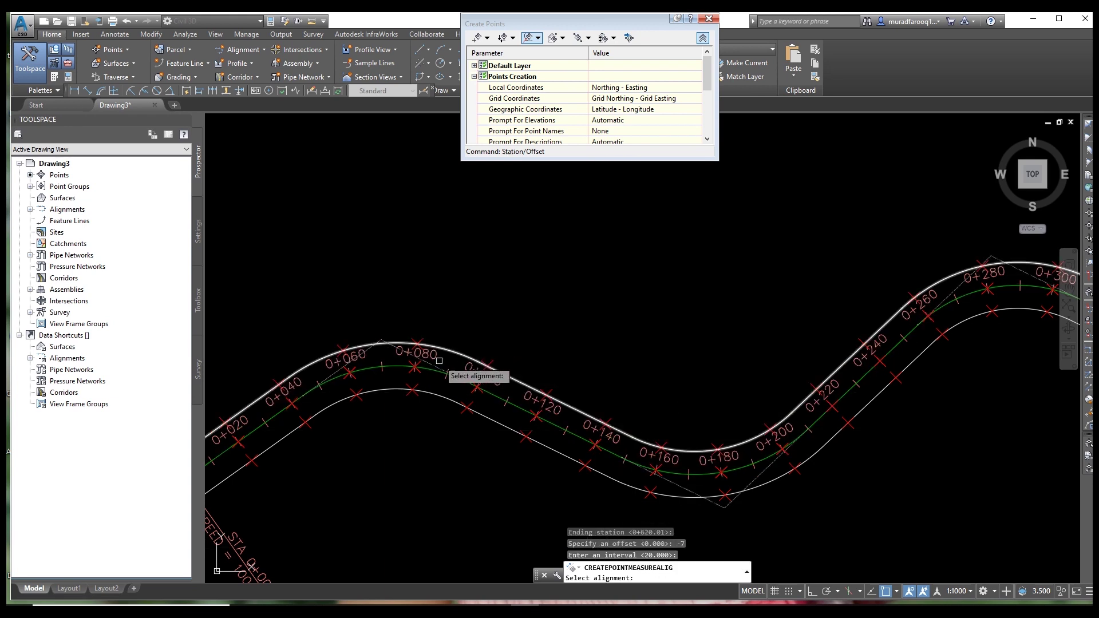
scroll(449, 403, down, 2)
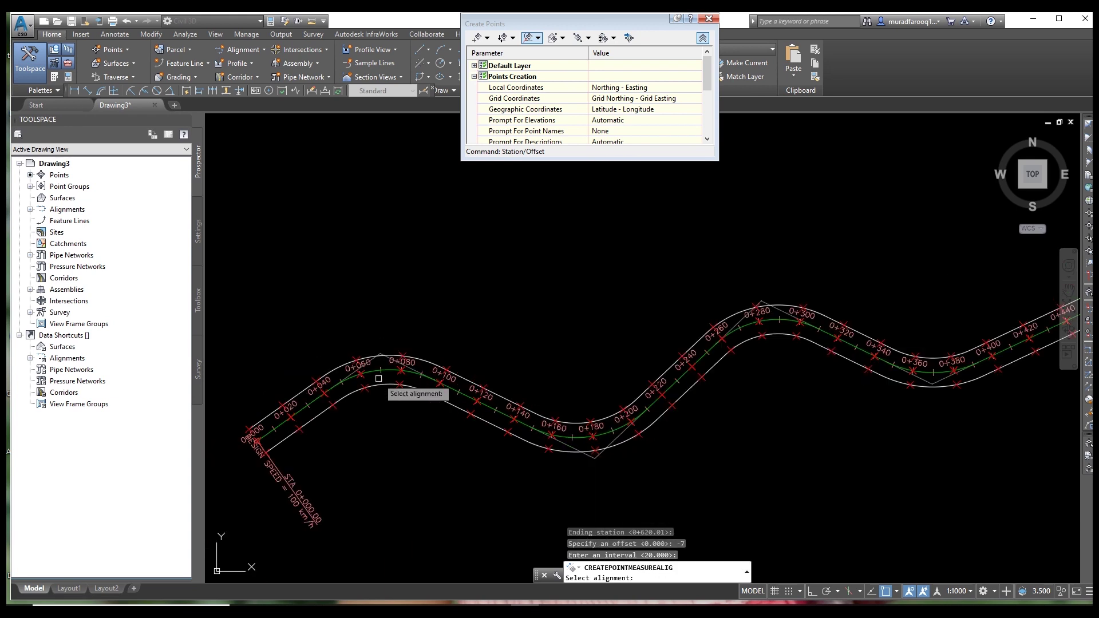
middle_drag(792, 403, 501, 417)
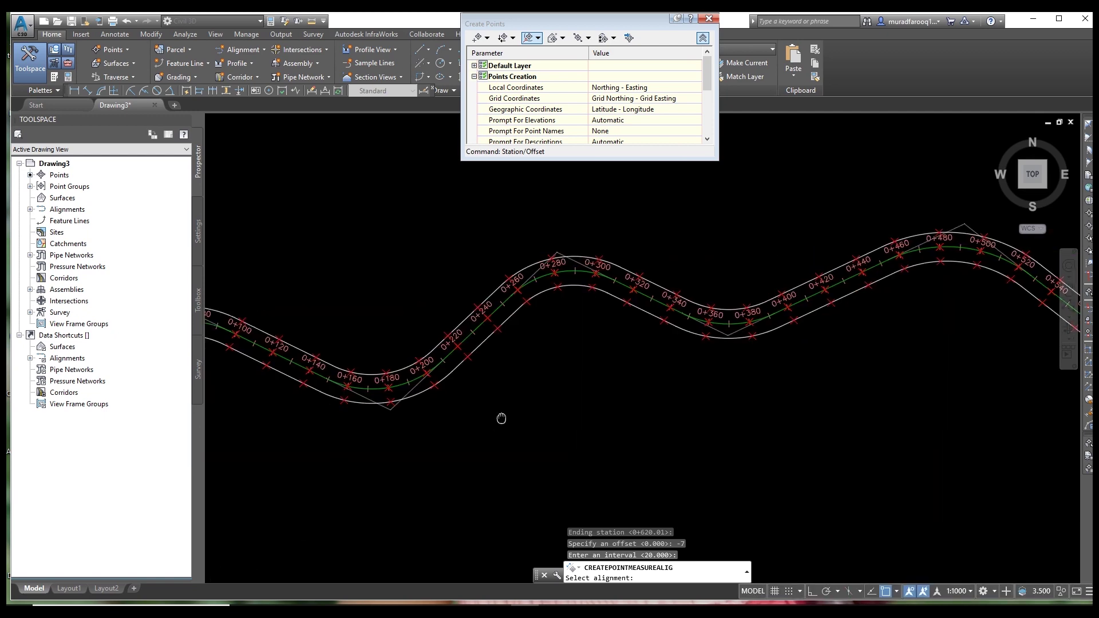
key(Escape)
key(Escape)
- Examine the points along the centerline and both offset alignments over the full length of the road
scroll(635, 298, down, 2)
scroll(642, 355, up, 8)
middle_drag(653, 367, 535, 372)
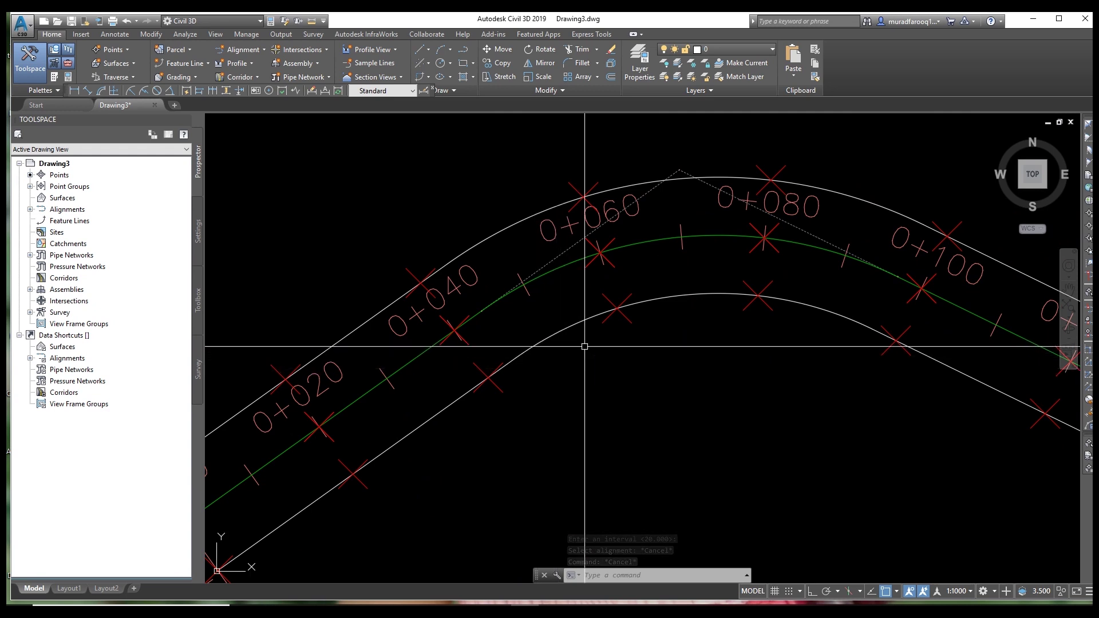
scroll(619, 346, down, 8)
middle_drag(509, 370, 416, 384)
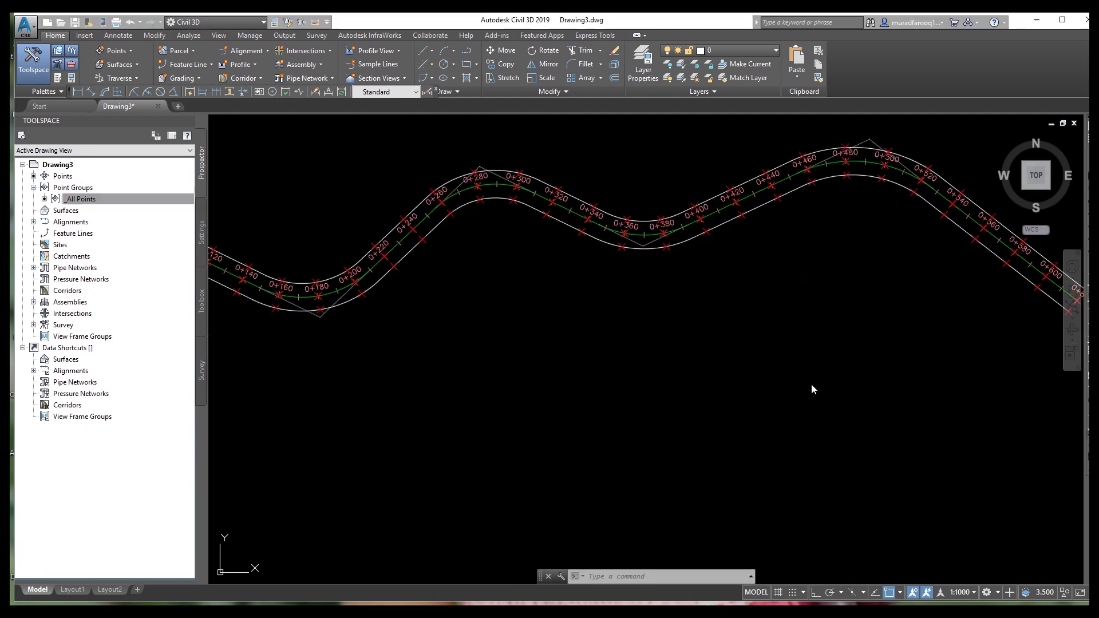
scroll(405, 252, down, 5)
scroll(634, 263, up, 5)
scroll(634, 264, down, 4)
scroll(504, 215, up, 2)
scroll(504, 215, down, 3)
scroll(466, 300, up, 4)
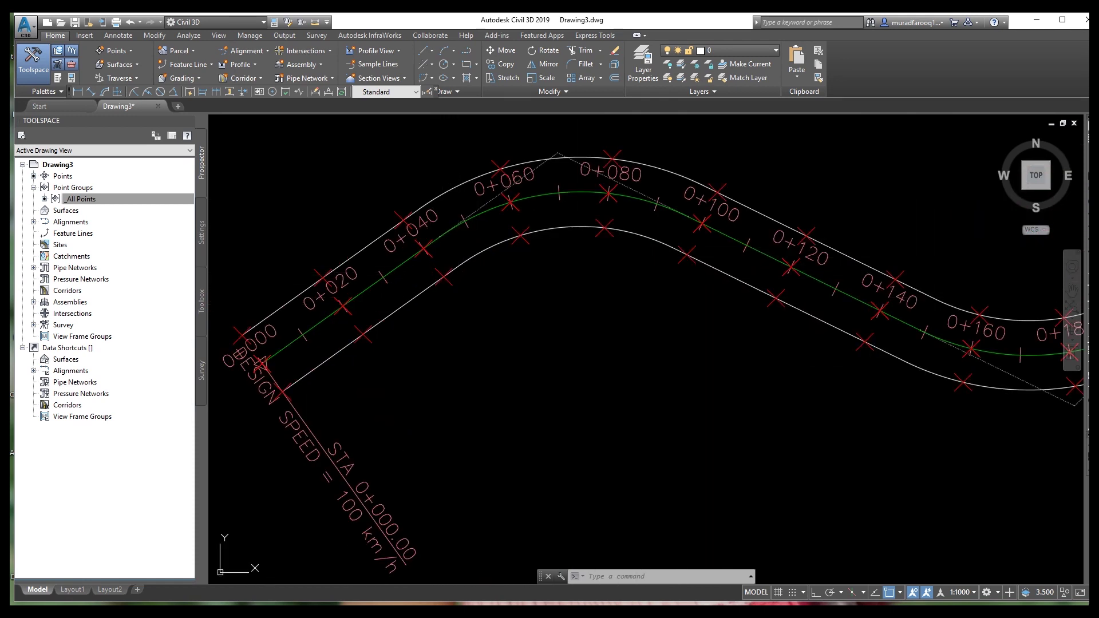
- Select everything in the drawing and restrict the displayed object properties to the Cogo Points
click(423, 245)
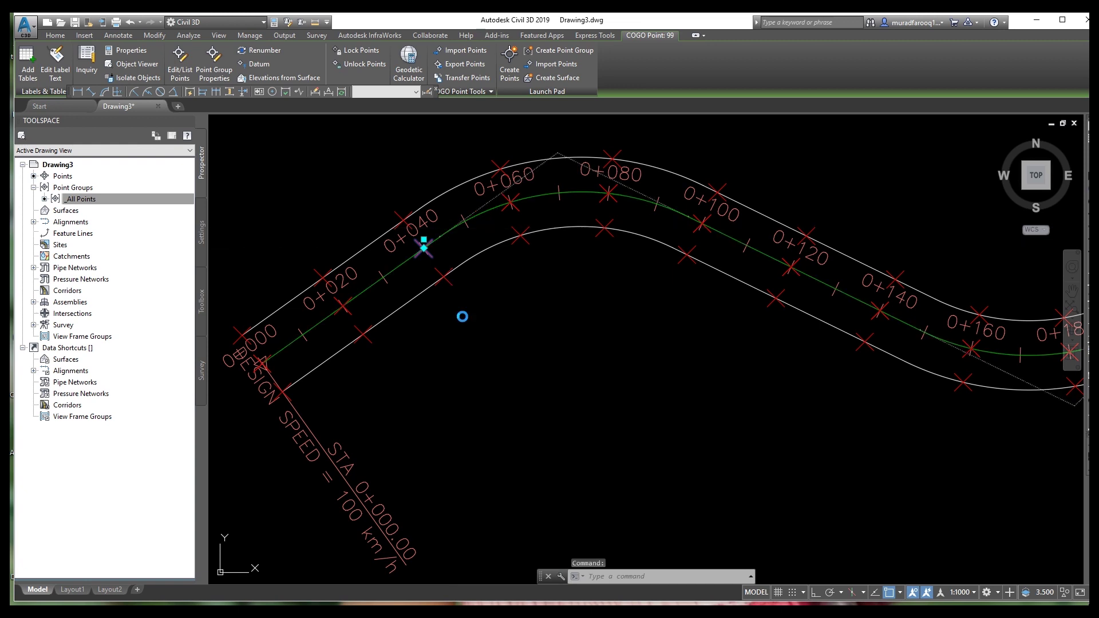
key(ctrl+a)
scroll(420, 256, down, 2)
scroll(421, 256, down, 1)
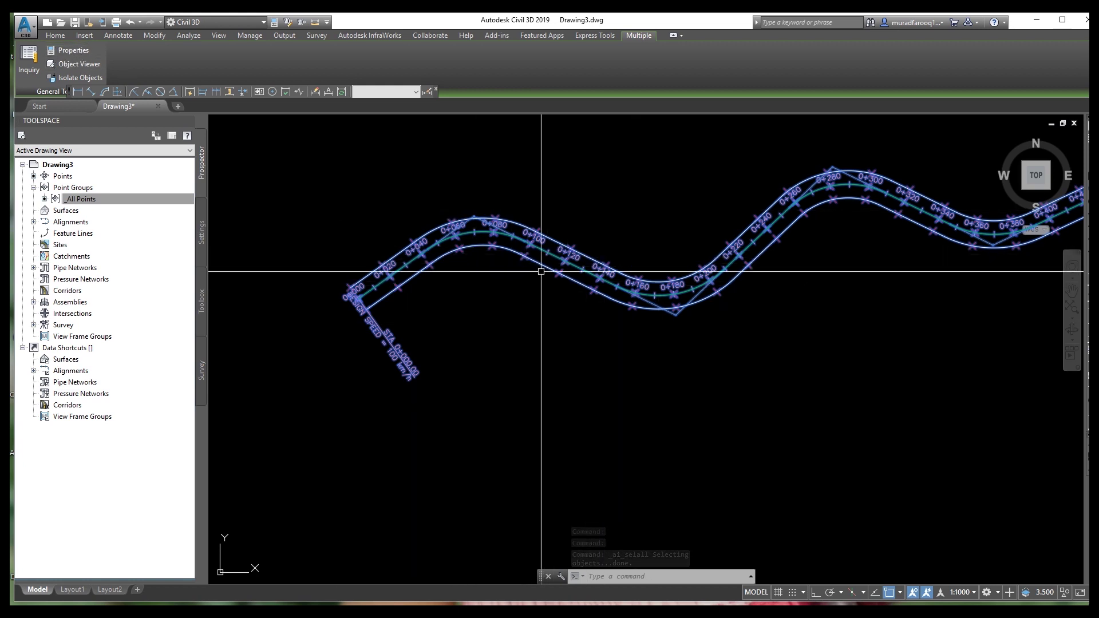
click(73, 51)
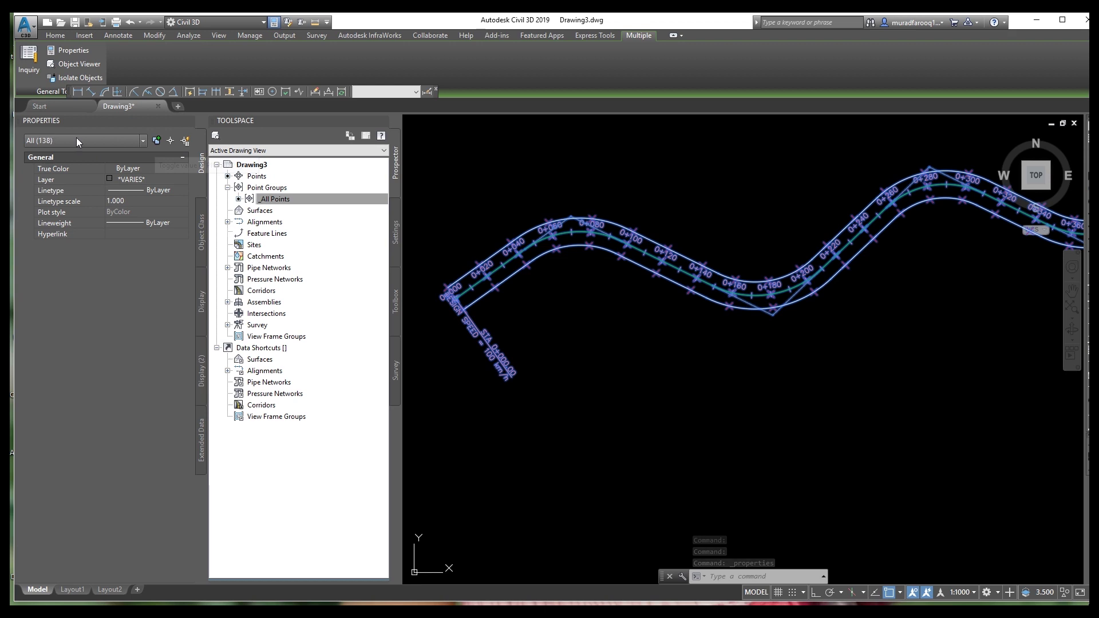
click(143, 141)
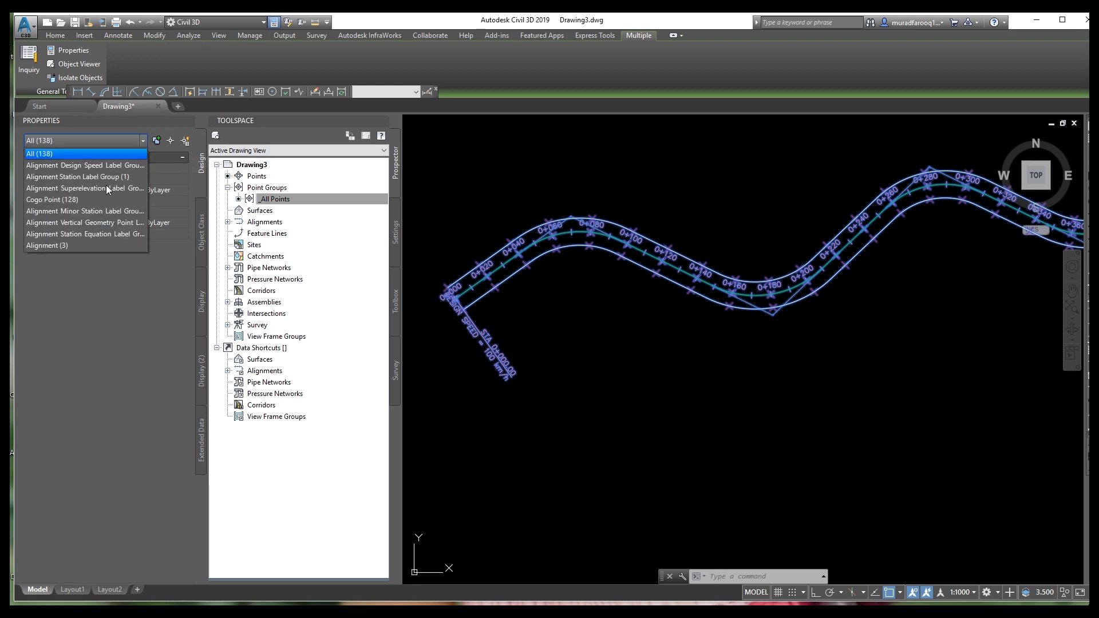
click(53, 200)
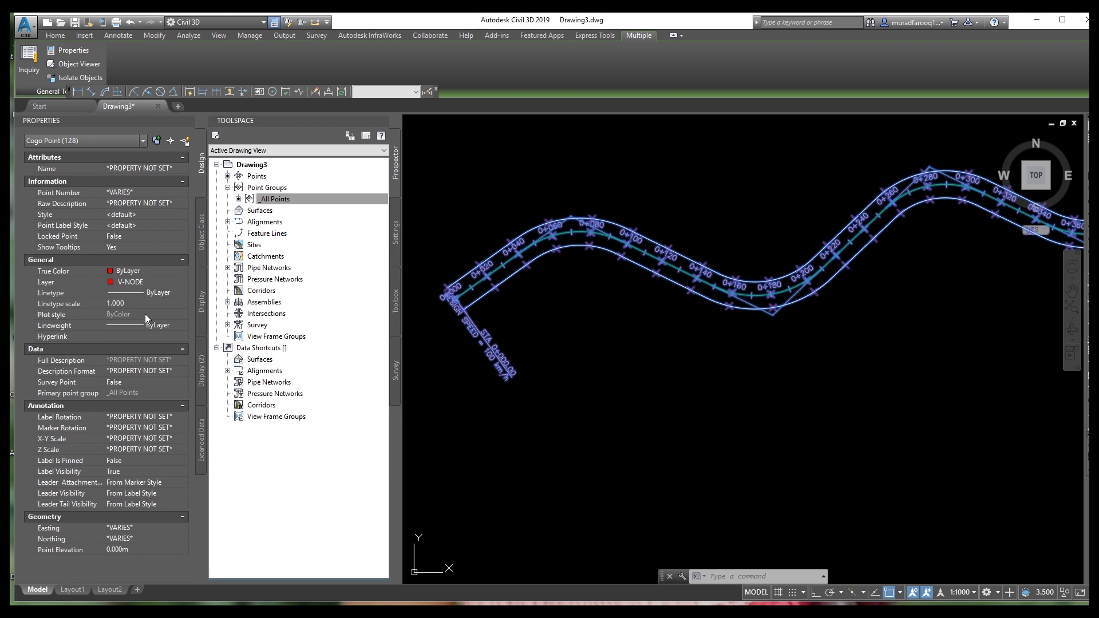
- Set the point label style of all COGO points to Northing and Easting
click(127, 303)
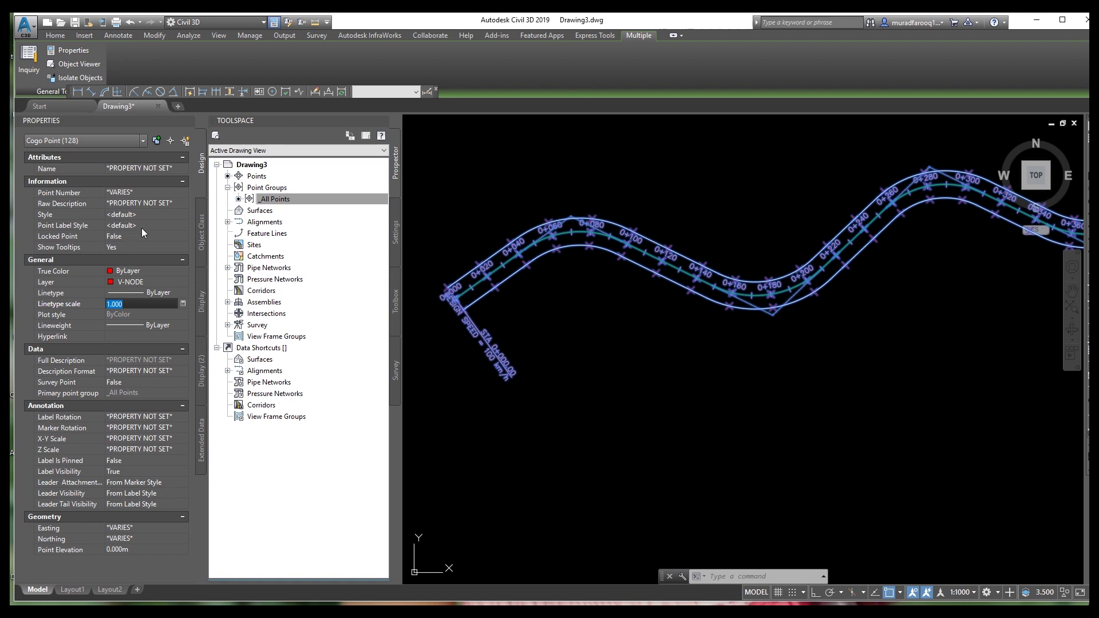
click(120, 227)
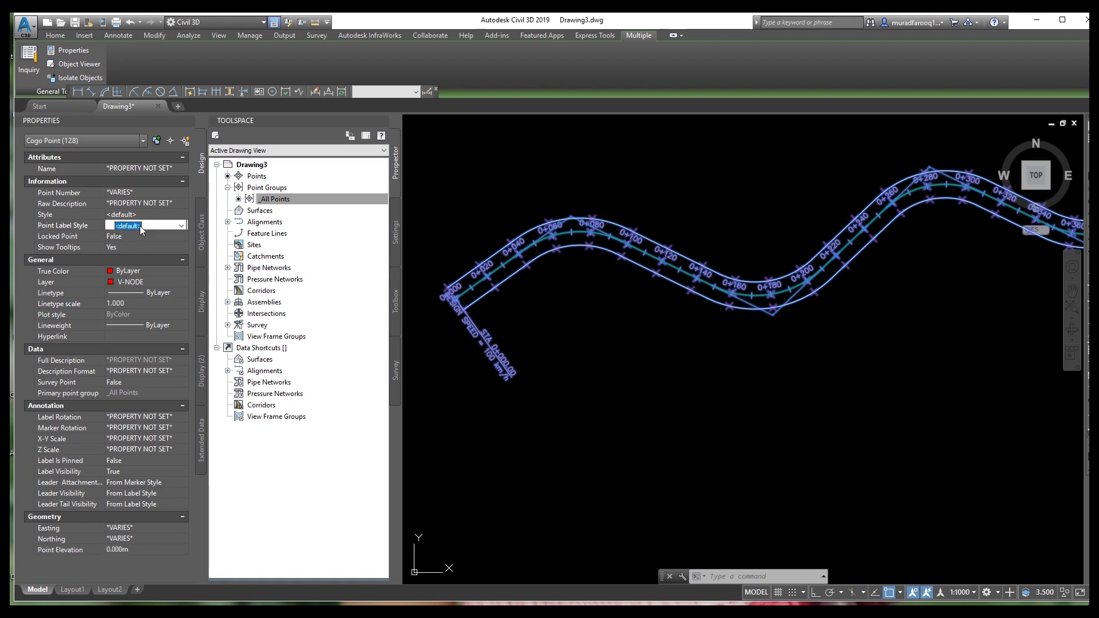
click(121, 227)
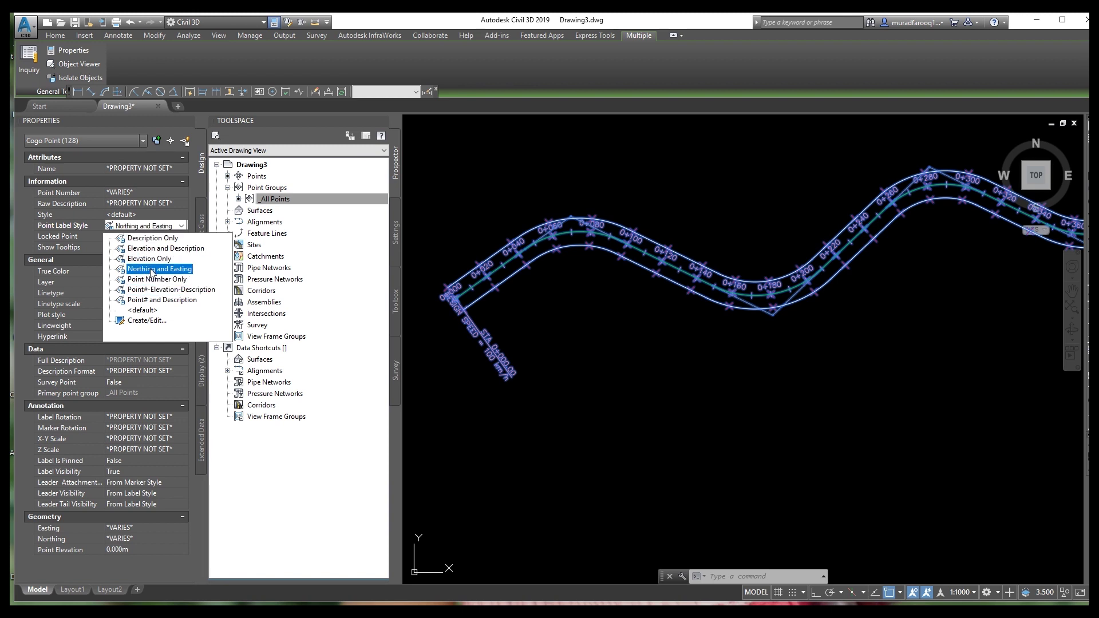
click(152, 270)
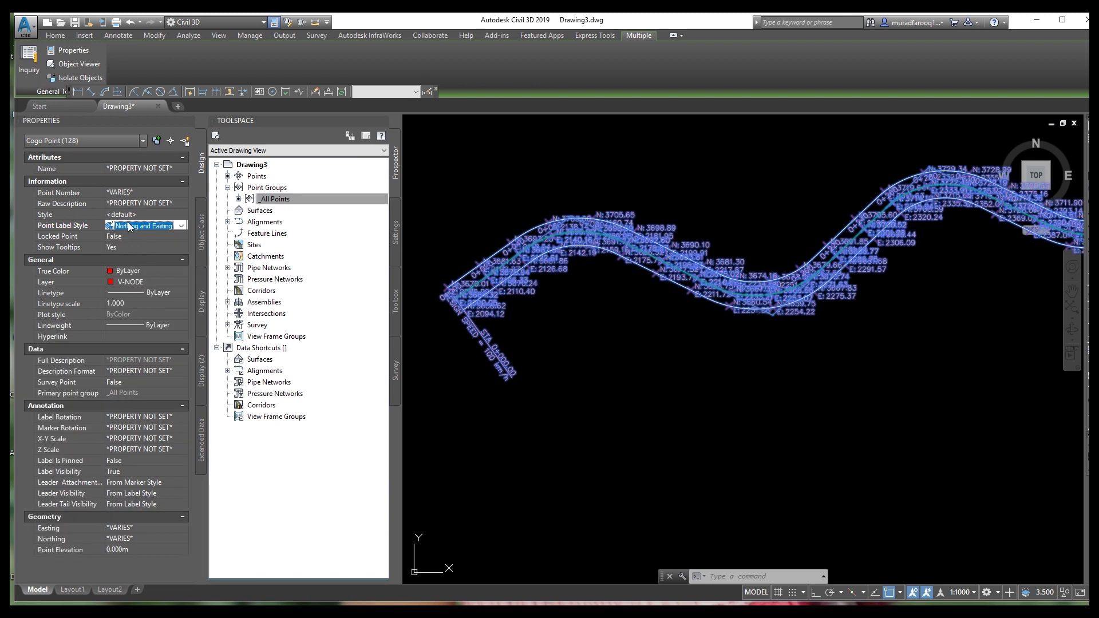
- Edit the Northing and Easting label style so that its text component uses a bright green index color
click(183, 226)
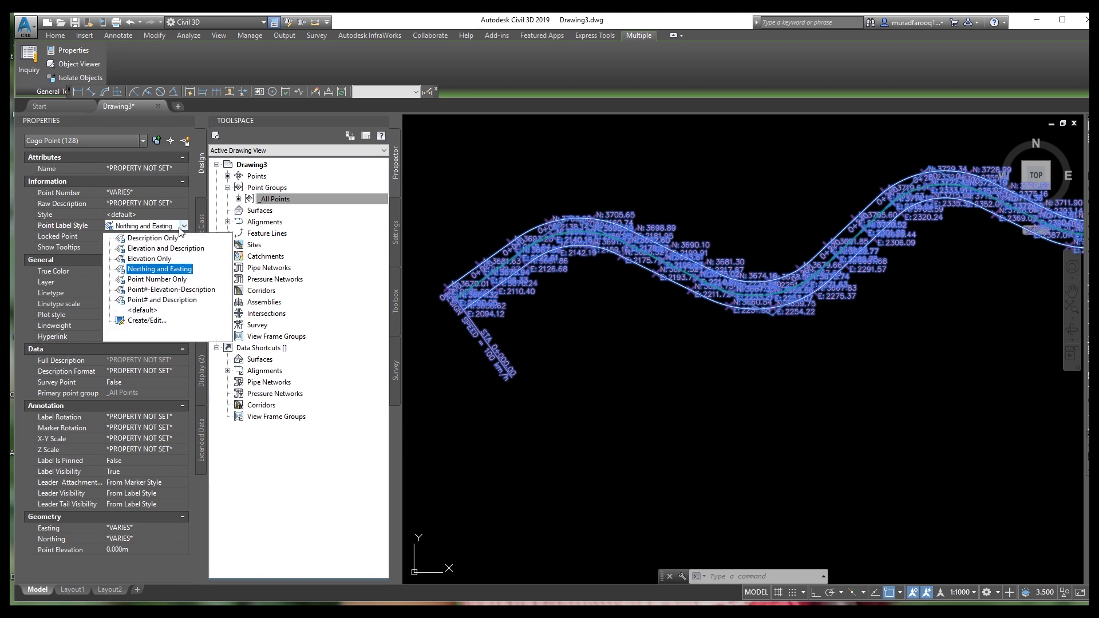
click(153, 321)
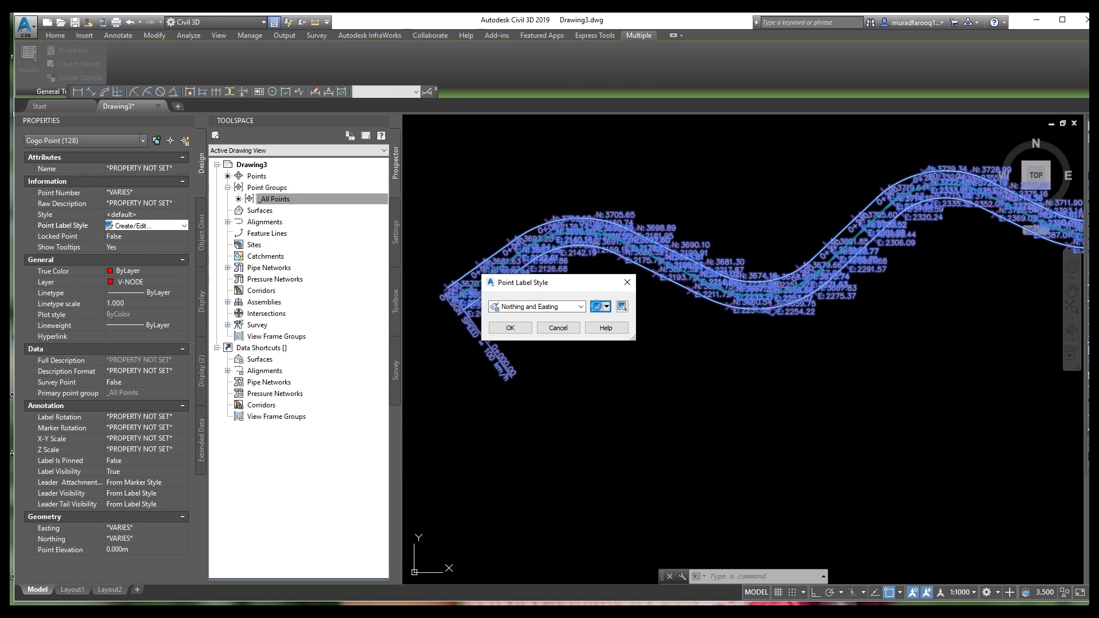
click(595, 311)
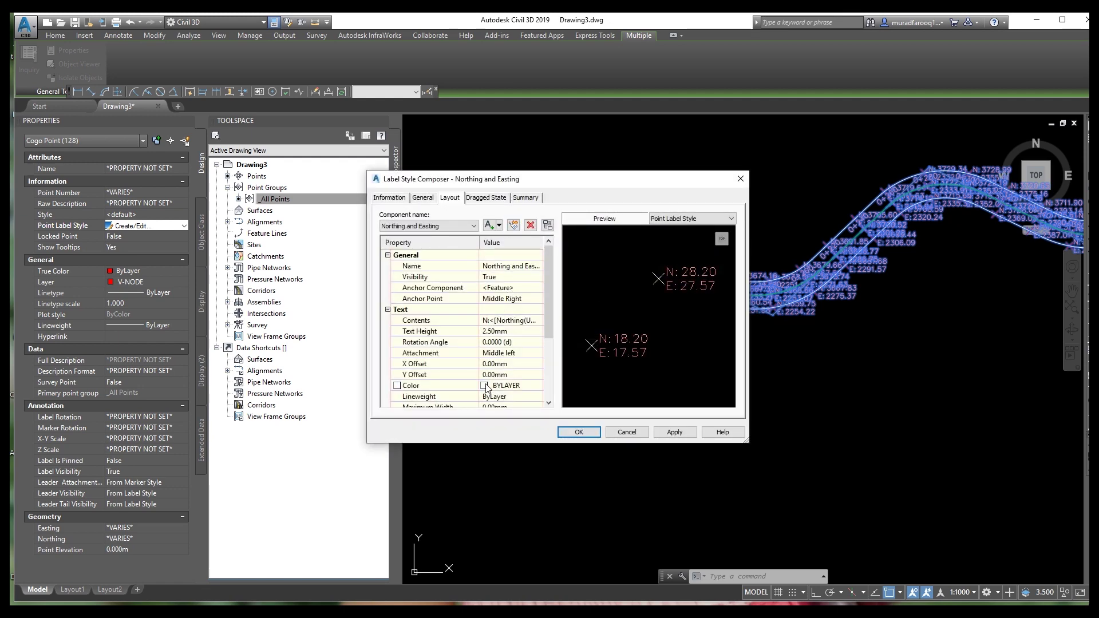
click(538, 386)
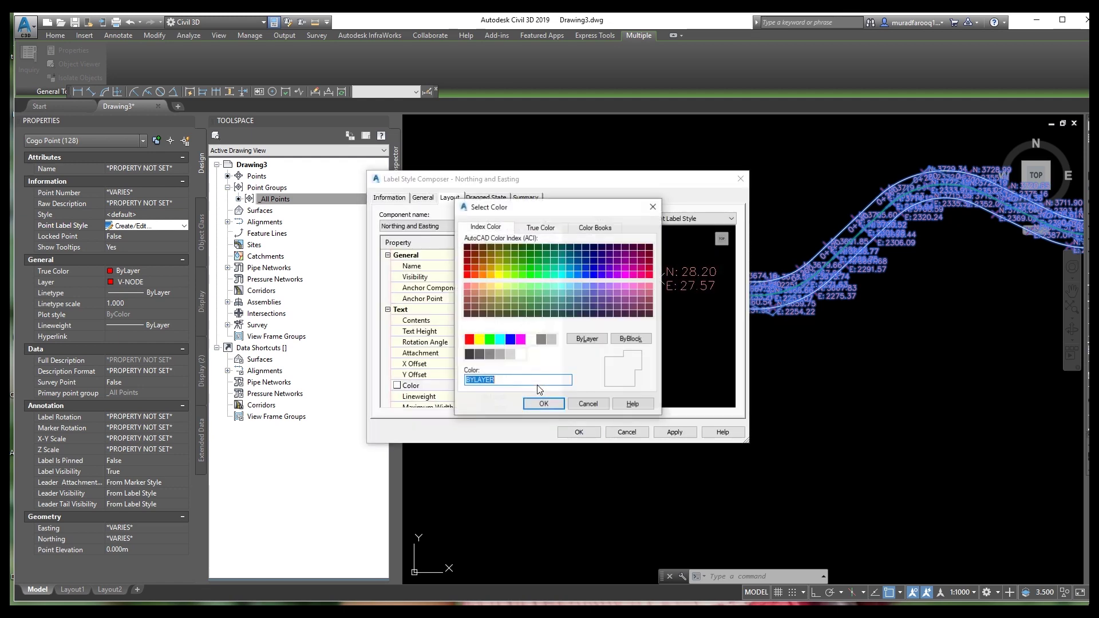
click(539, 275)
click(544, 404)
click(579, 433)
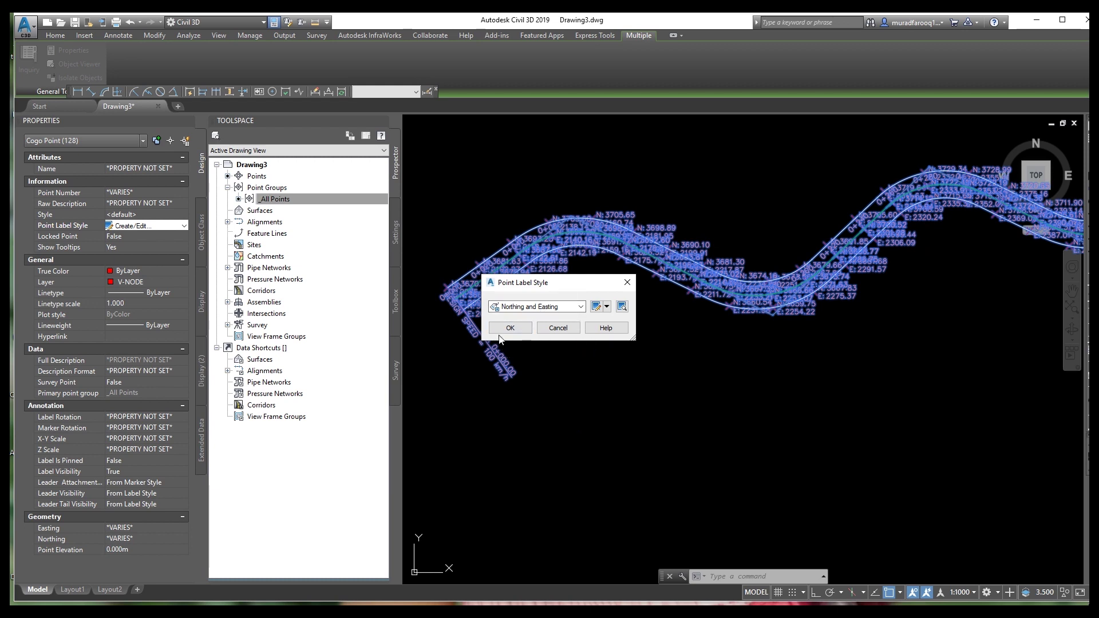
- Apply the edited Northing and Easting label style to the COGO points and clear the selection
click(507, 330)
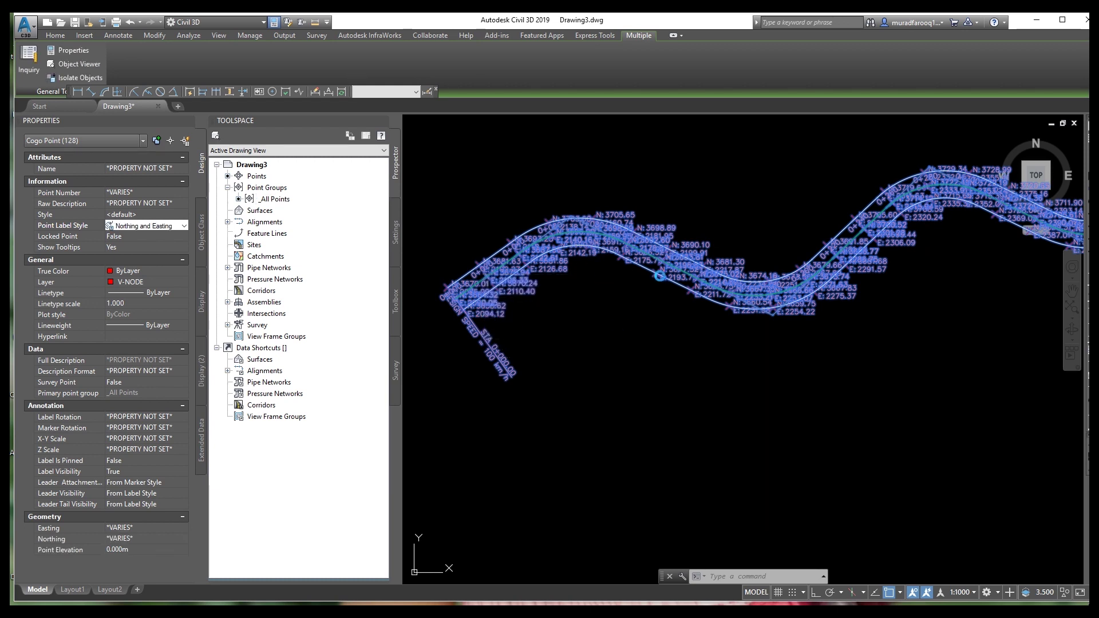
key(Escape)
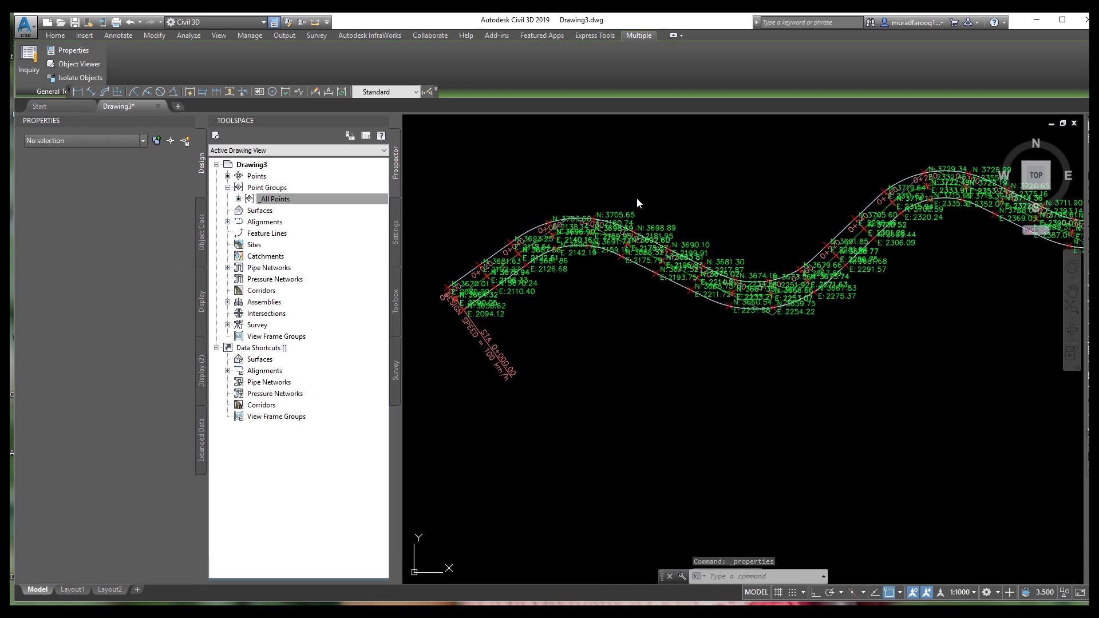
- Set the drawing's annotation scale to 1:200 to shrink the northing and easting labels
scroll(822, 312, down, 5)
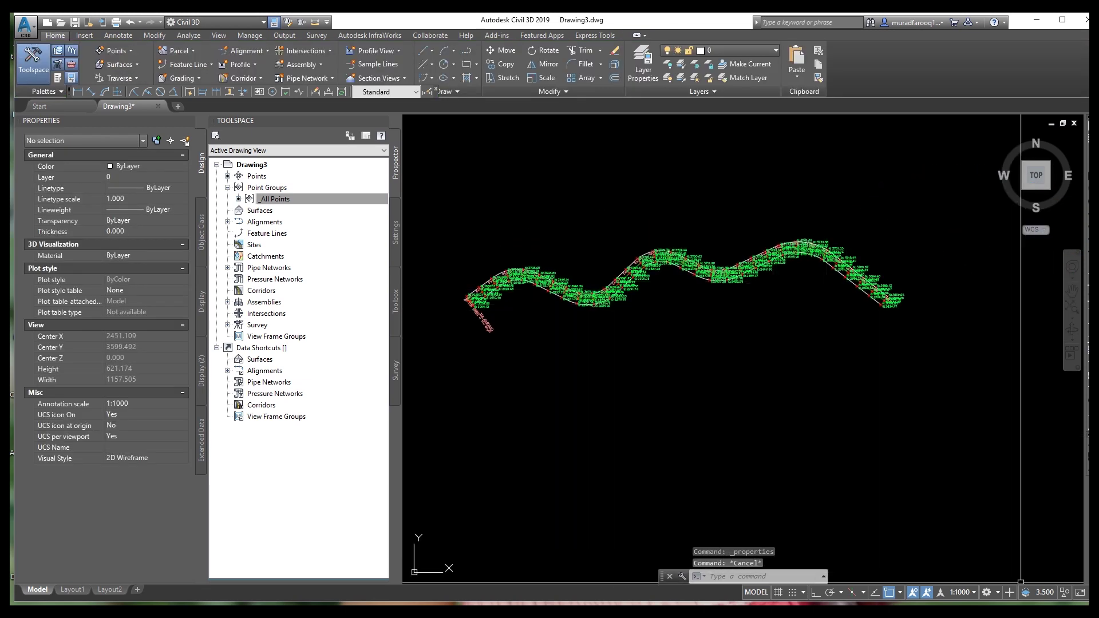
click(974, 593)
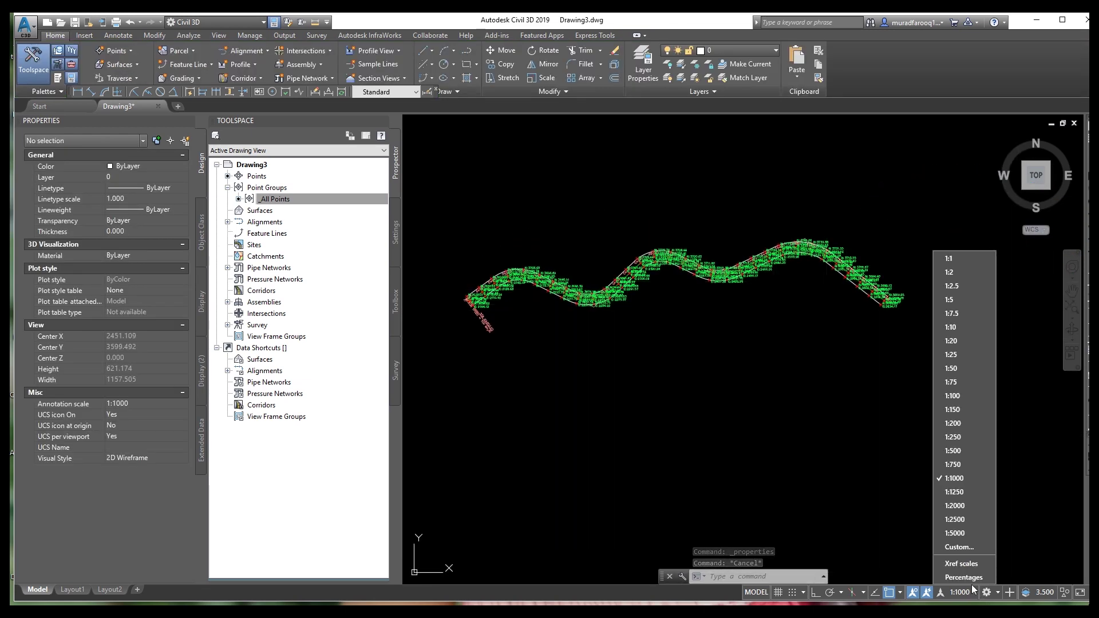
key(Escape)
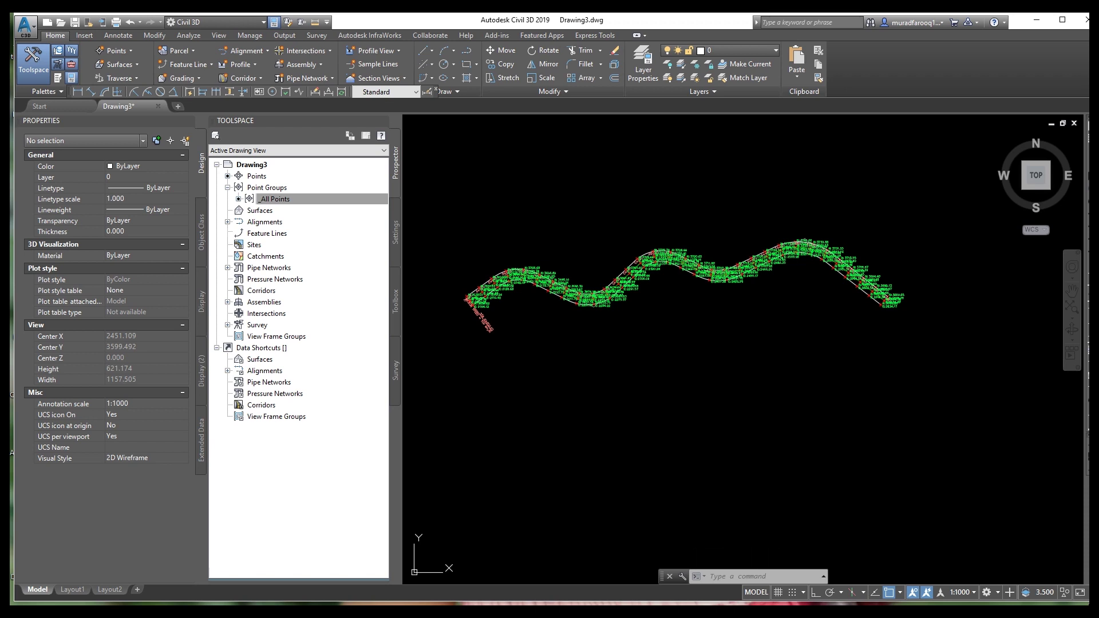
scroll(763, 304, up, 8)
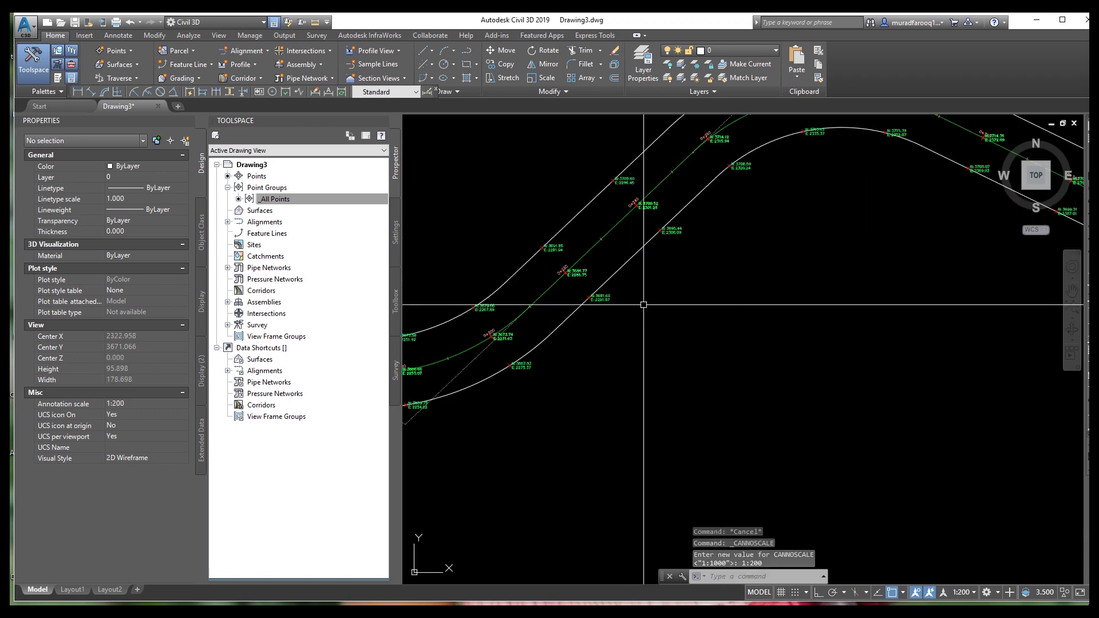
- Examine the points and their labels along the centerline and both offset alignments over the whole road
scroll(764, 304, down, 3)
scroll(676, 407, up, 3)
scroll(745, 324, down, 3)
scroll(746, 324, down, 5)
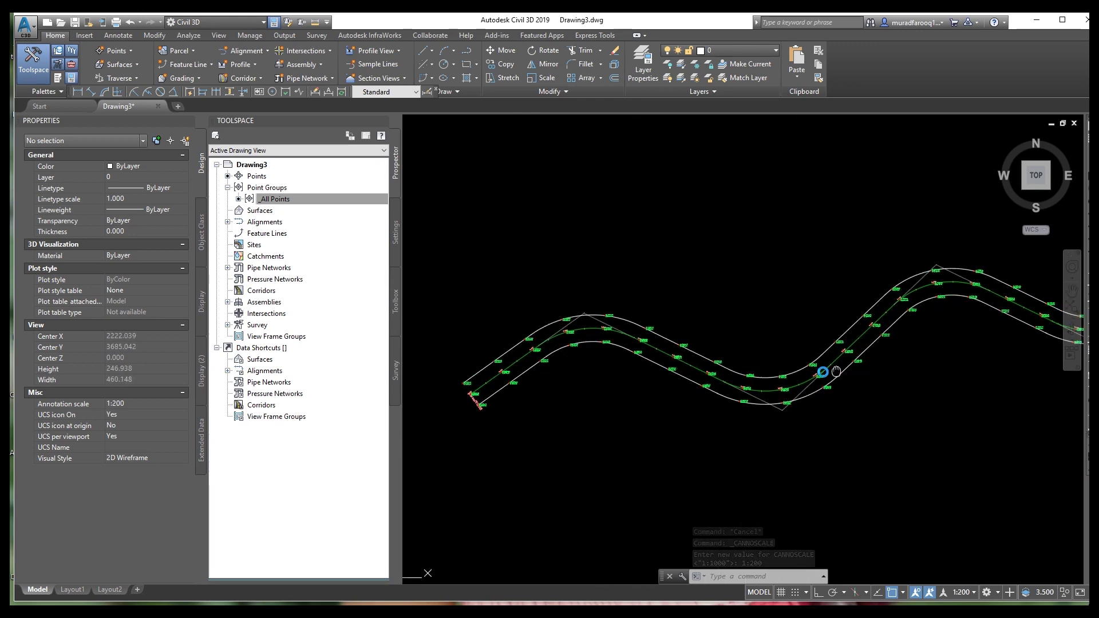
scroll(872, 338, up, 2)
scroll(872, 321, down, 4)
scroll(872, 321, up, 5)
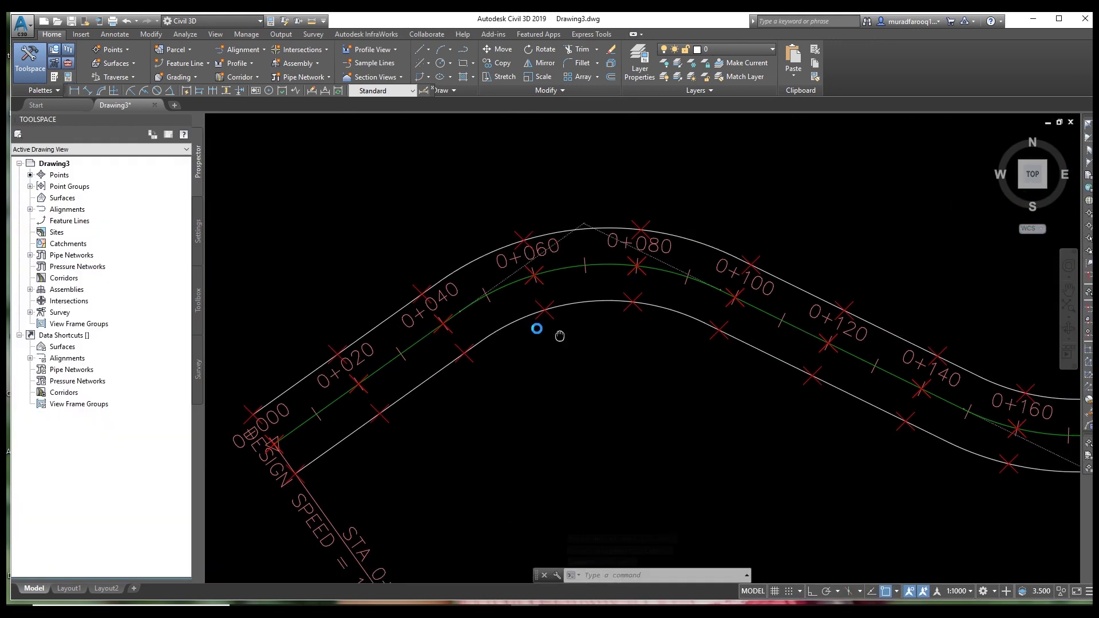
scroll(560, 336, down, 5)
middle_drag(633, 351, 459, 371)
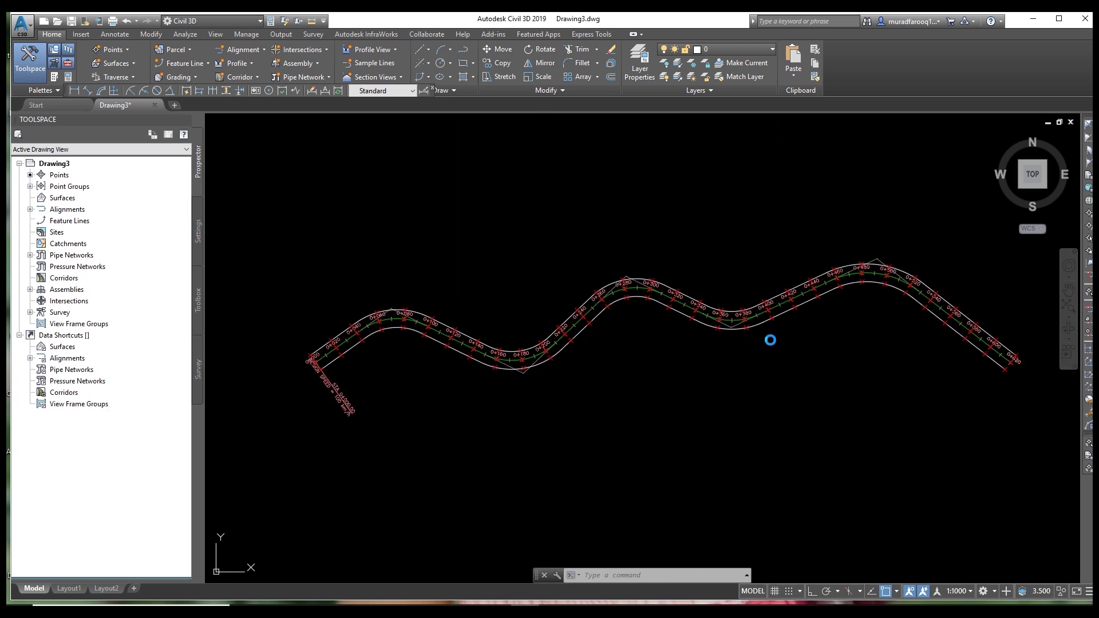
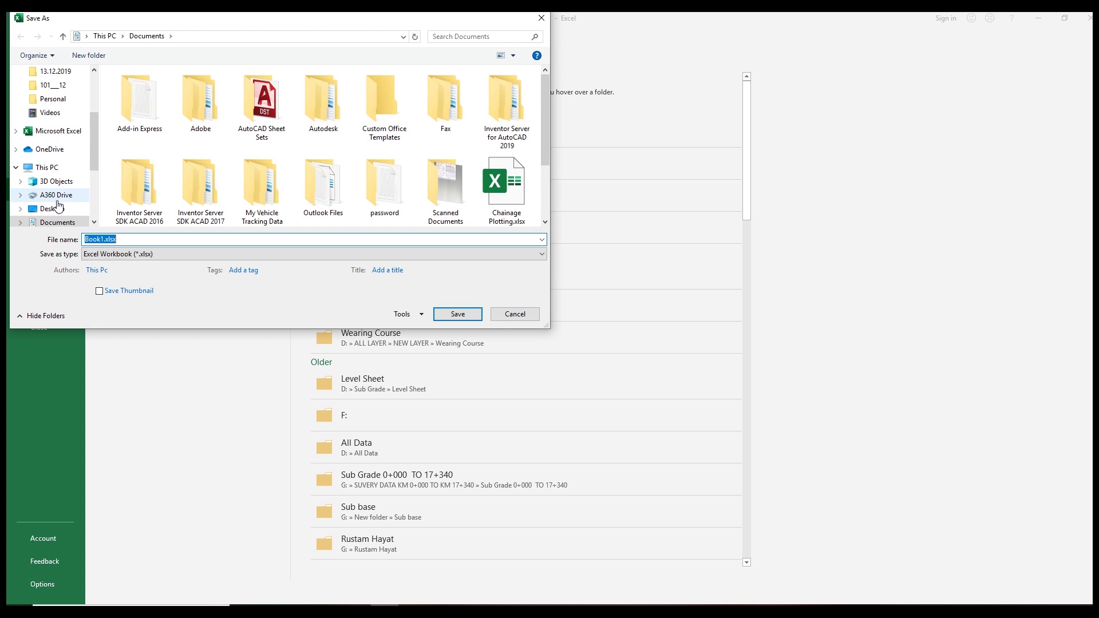
- Save the Excel workbook on the Desktop as NEW.csv in CSV (Comma delimited) format
click(109, 239)
key(ctrl+a)
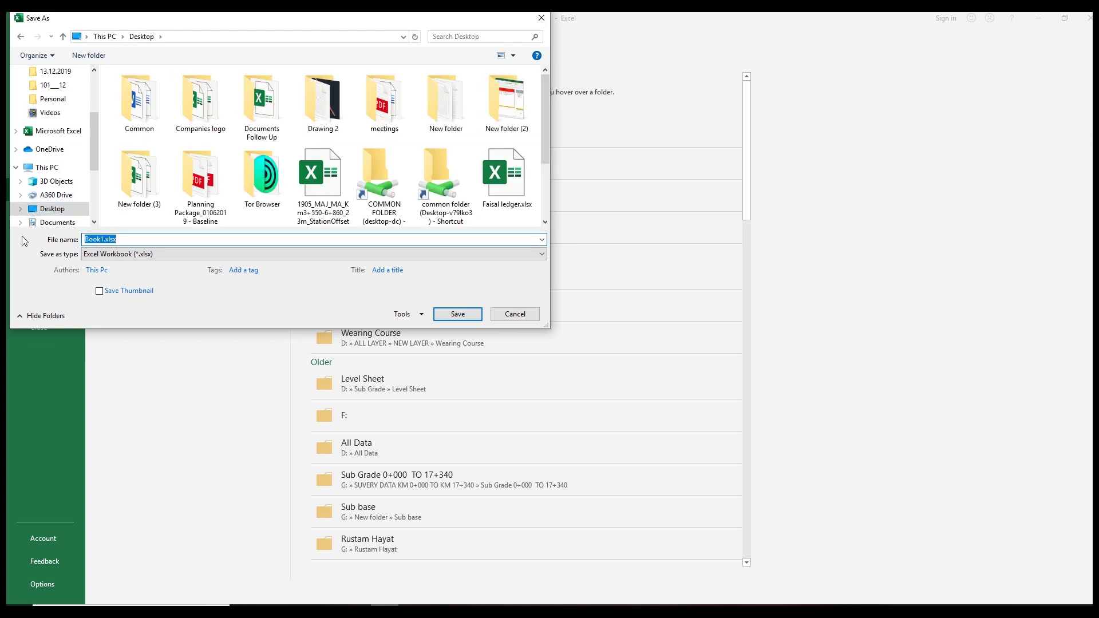
click(103, 239)
key(ctrl+a)
click(103, 239)
click(538, 255)
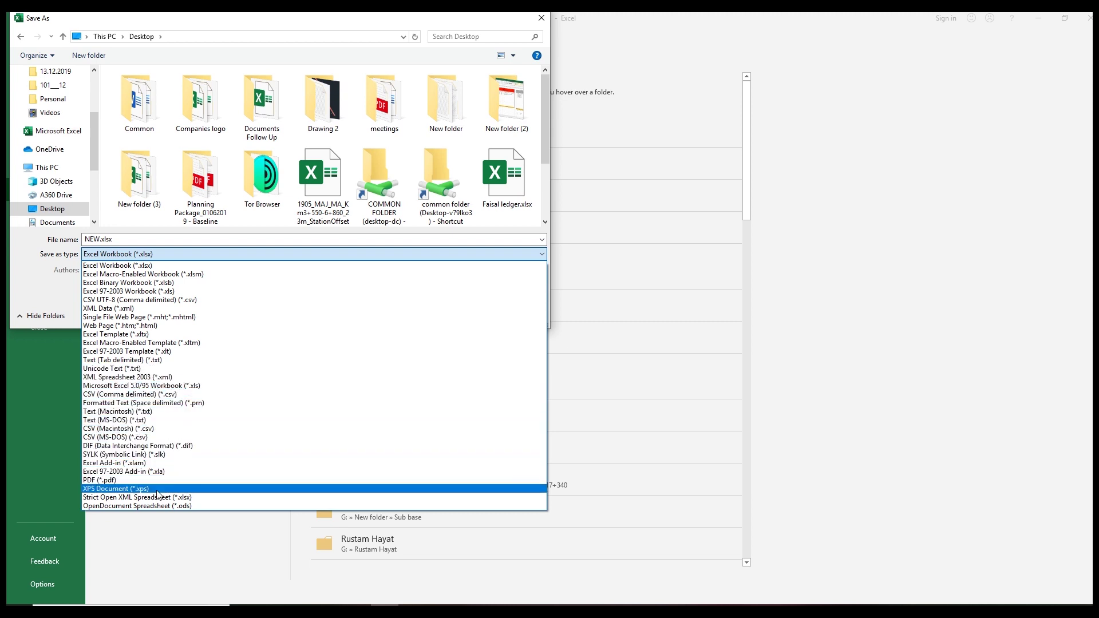
click(163, 395)
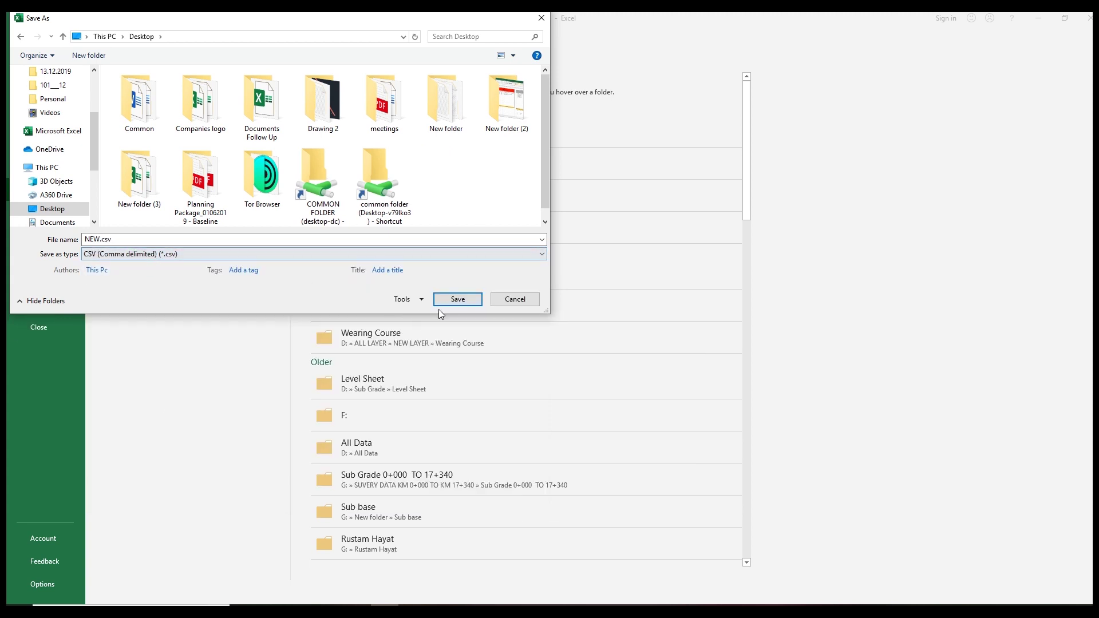
click(454, 300)
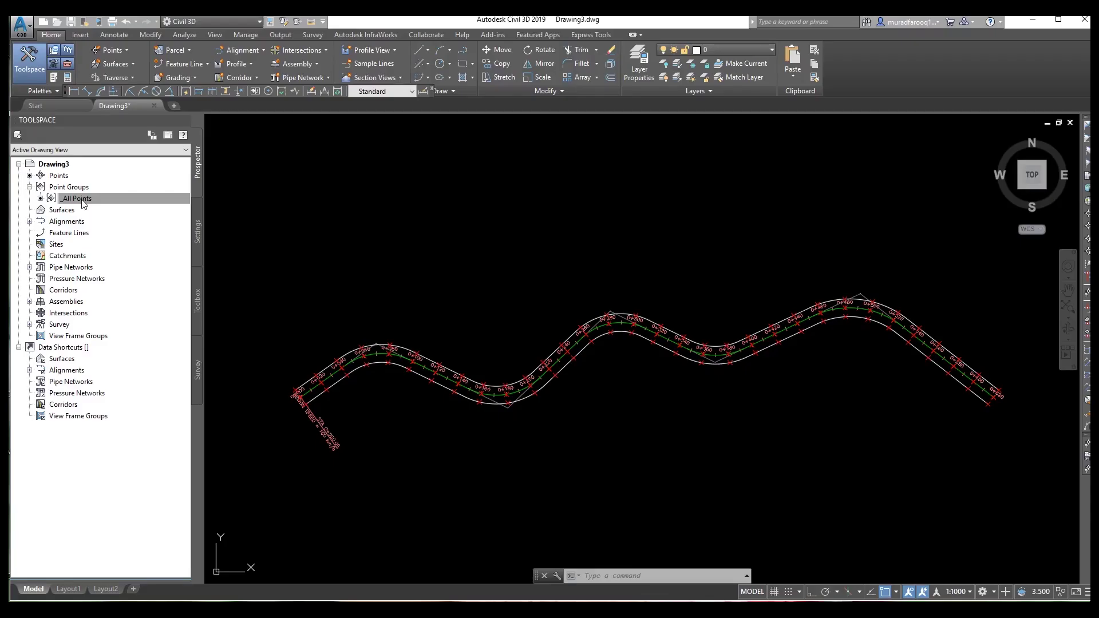
- In Civil 3D, export the _All Points group in PENZ (space delimited) format to NEW.csv on the Desktop
right_click(83, 201)
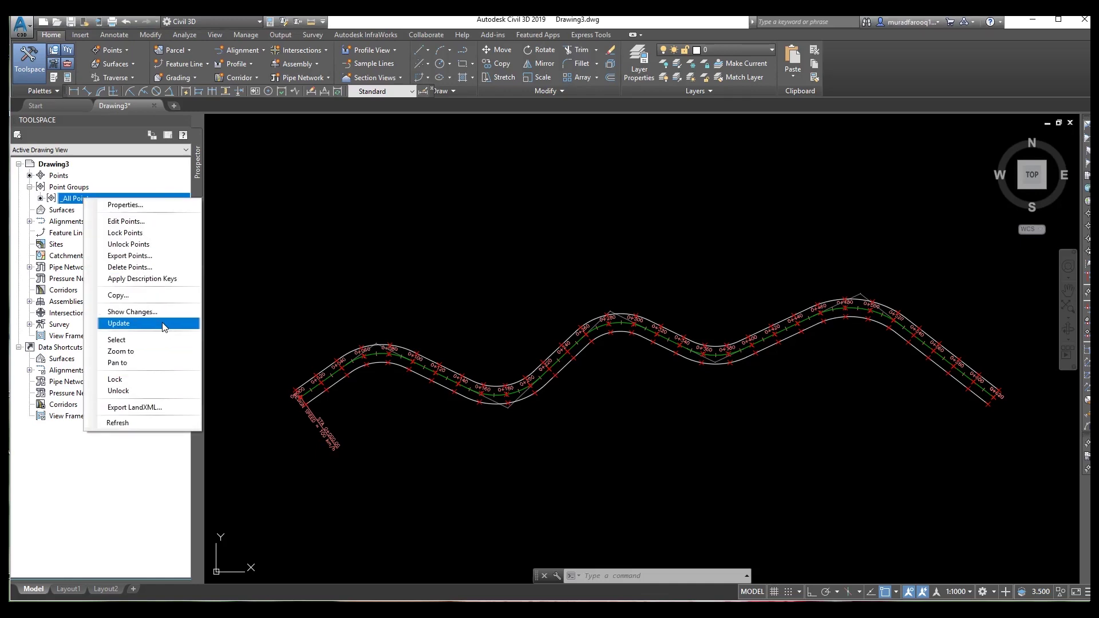
click(148, 256)
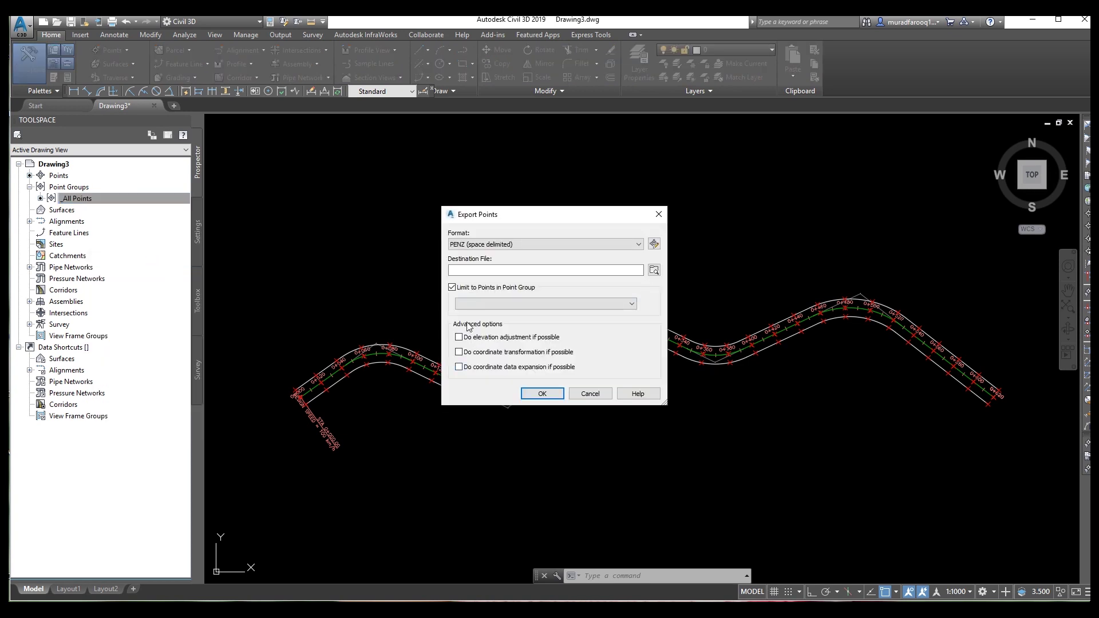
click(654, 271)
click(478, 360)
scroll(478, 361, down, 8)
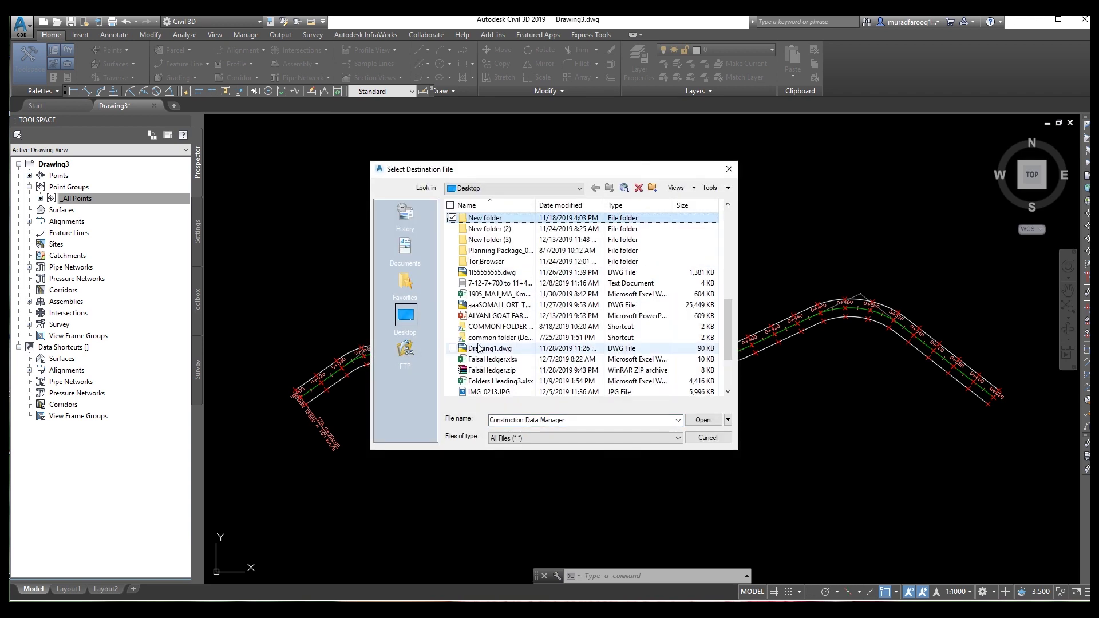
scroll(503, 385, down, 1)
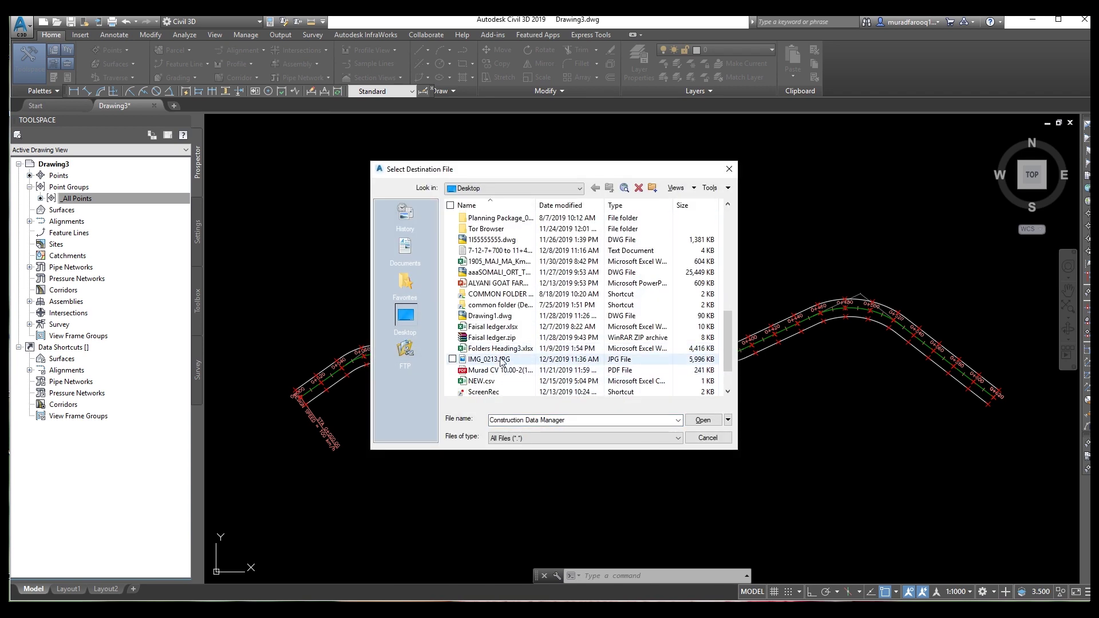
click(503, 382)
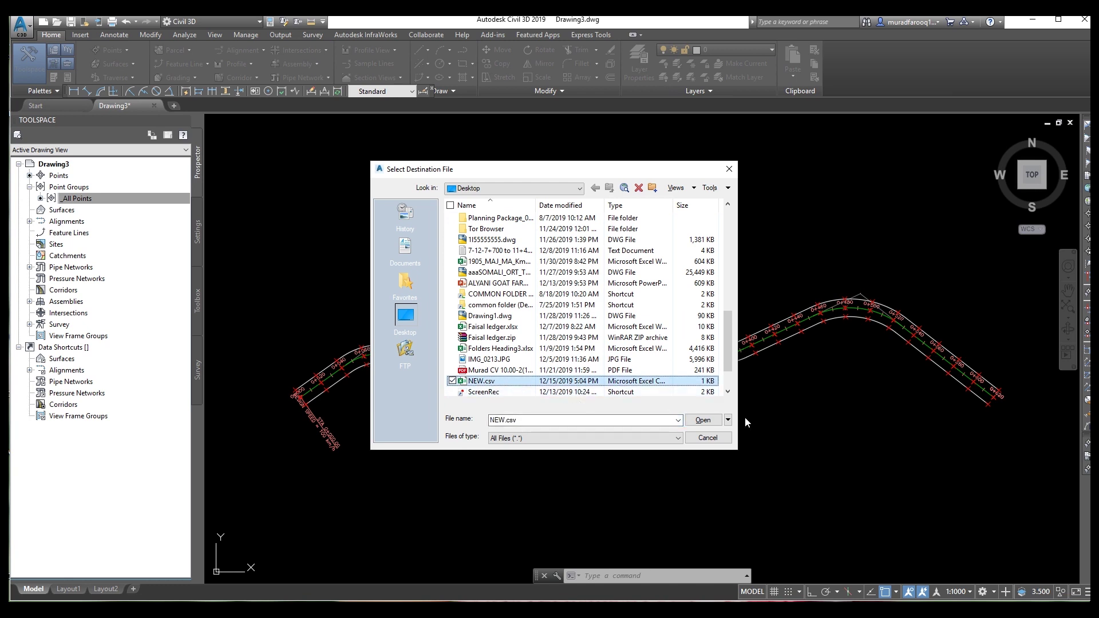
click(710, 424)
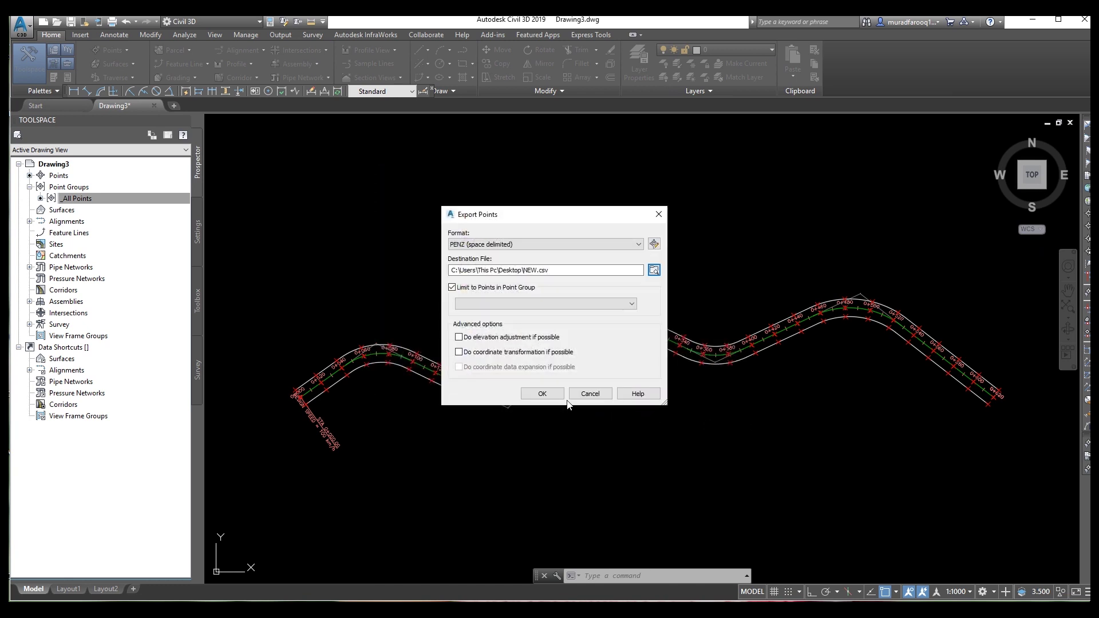
click(543, 393)
click(540, 344)
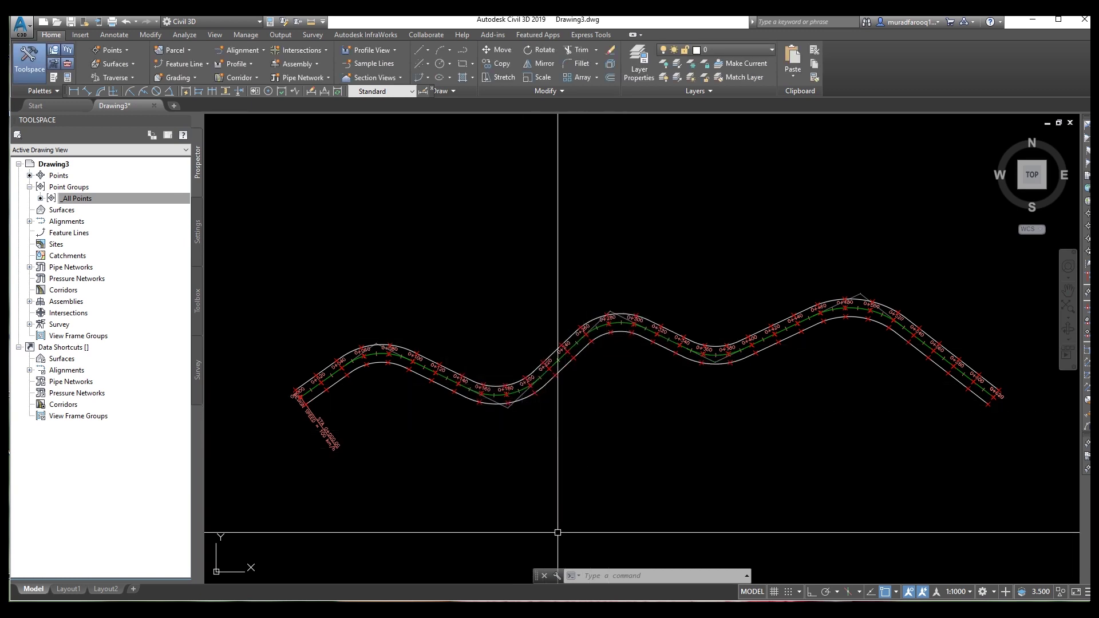
- Switch to the desktop and open the exported NEW.csv file in Excel
click(1032, 19)
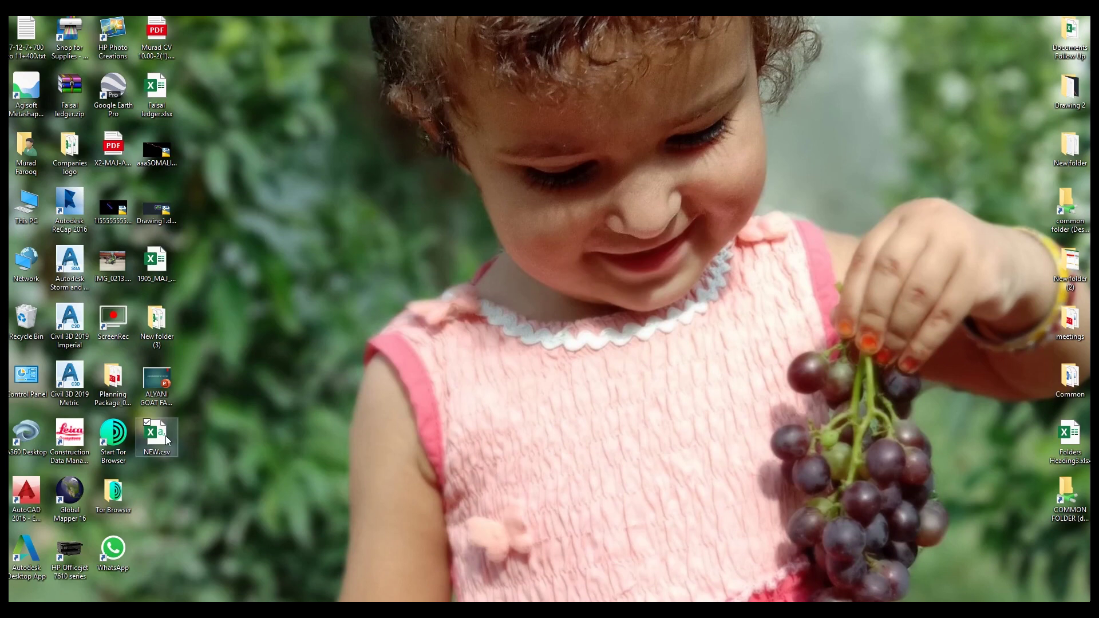
double_click(166, 437)
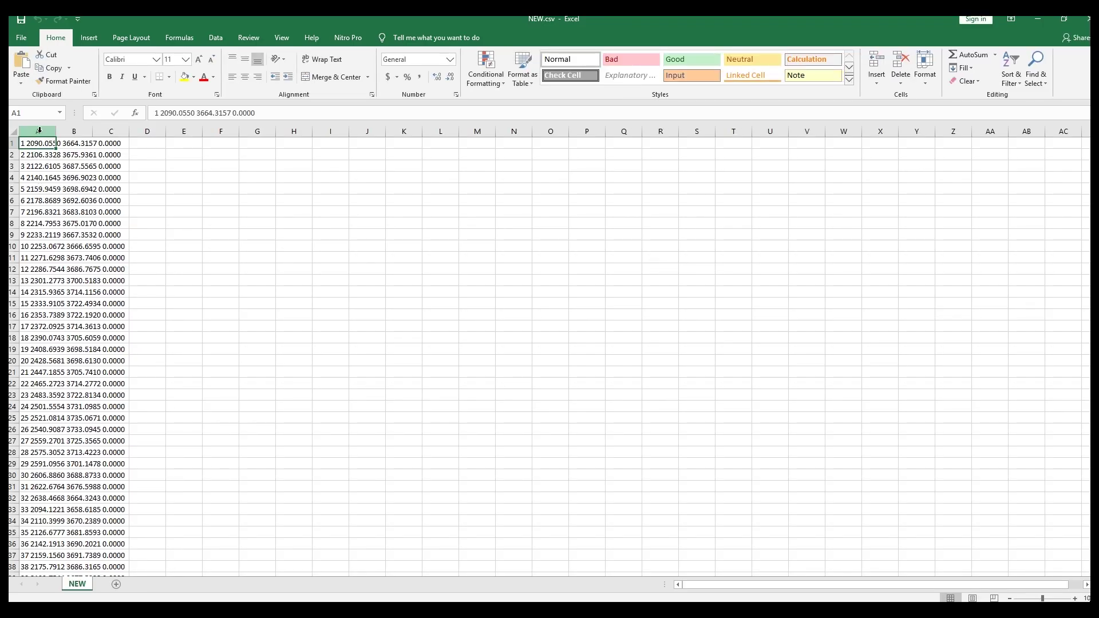
- Start Text to Columns on column A, treat the data as Fixed width and go to the column break settings
click(38, 133)
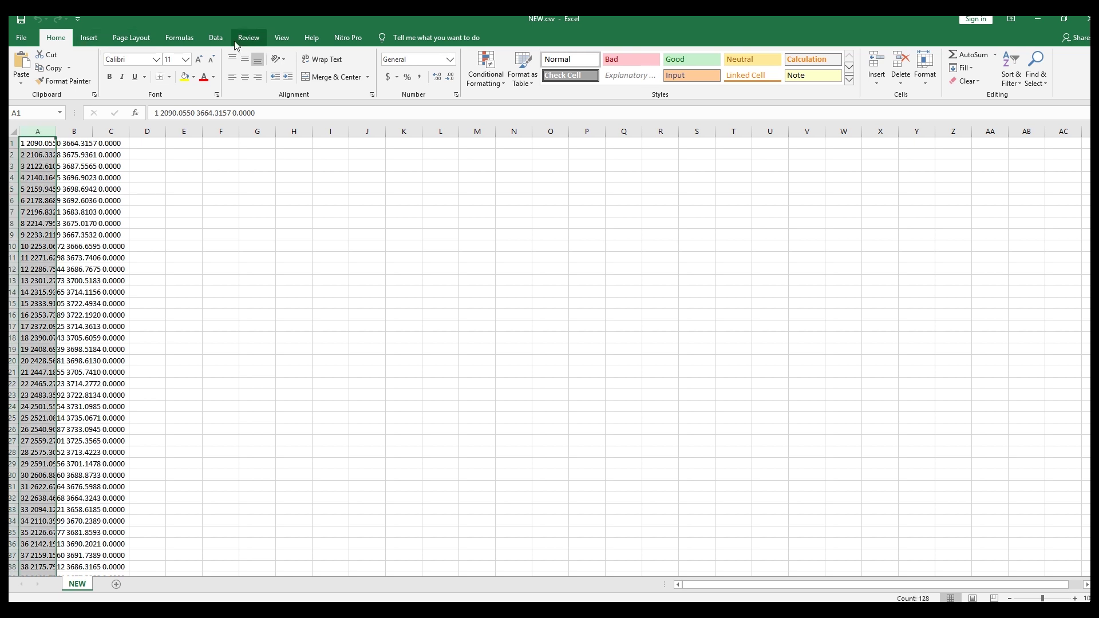
click(215, 37)
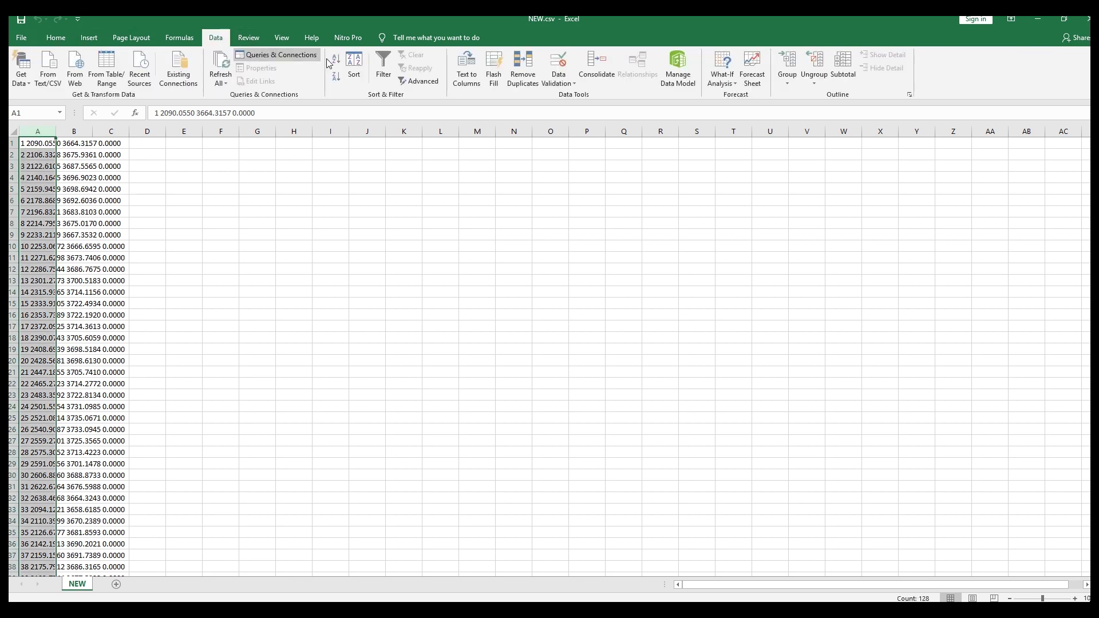
click(466, 70)
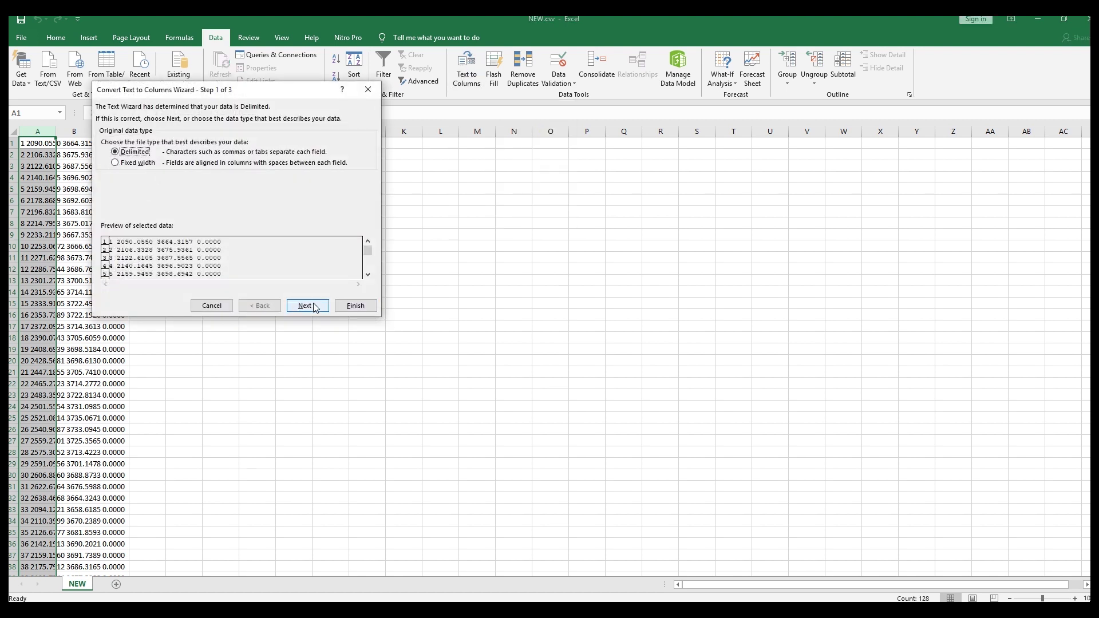
click(147, 164)
click(307, 306)
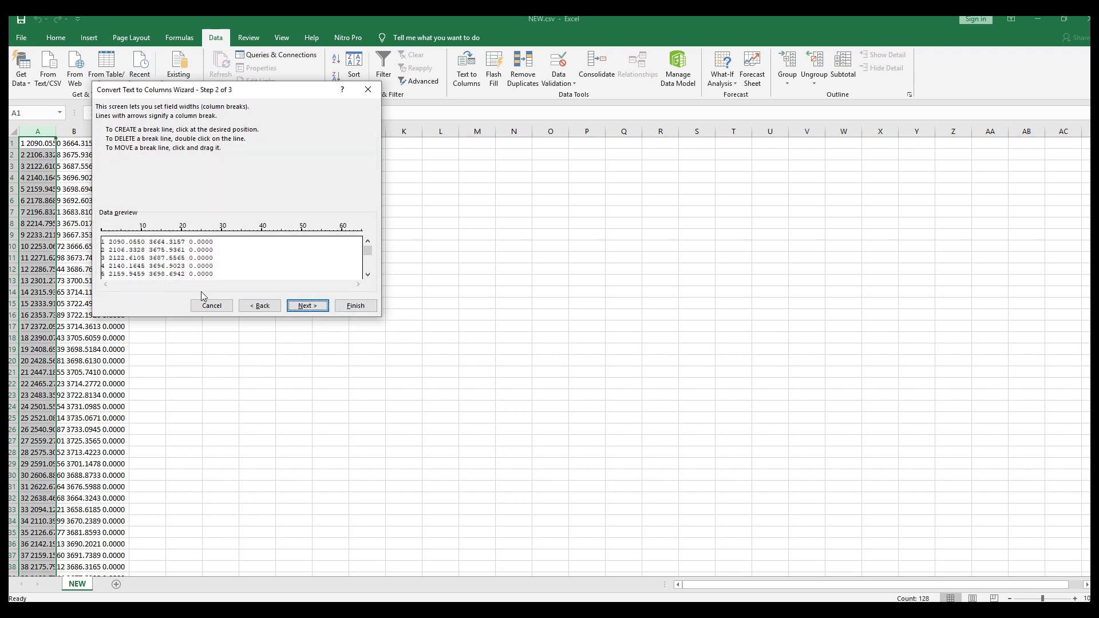
click(295, 307)
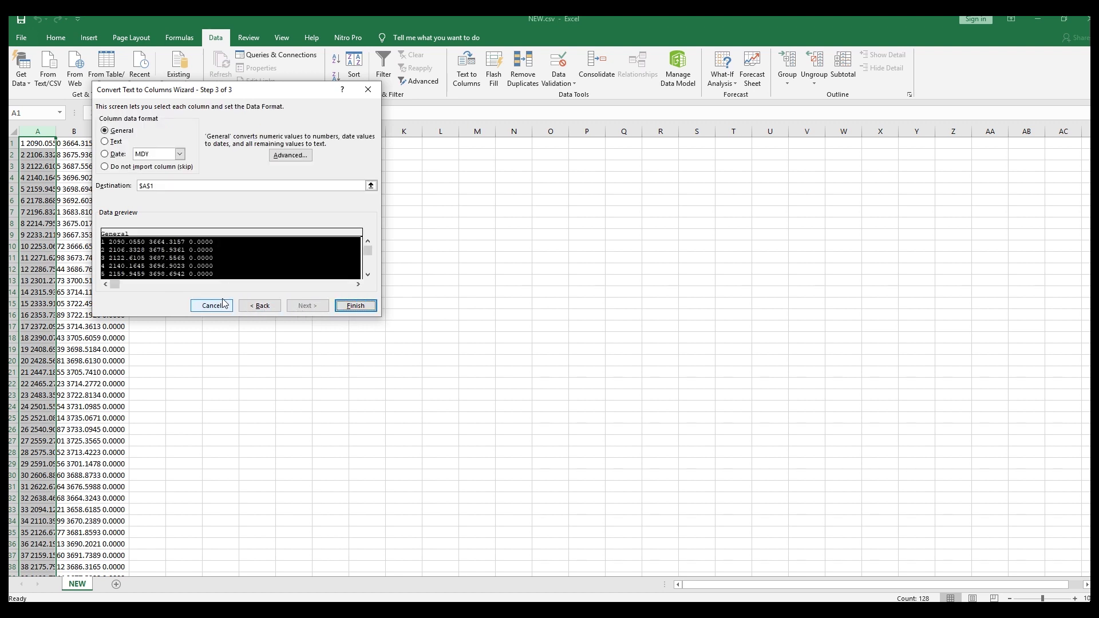
click(247, 307)
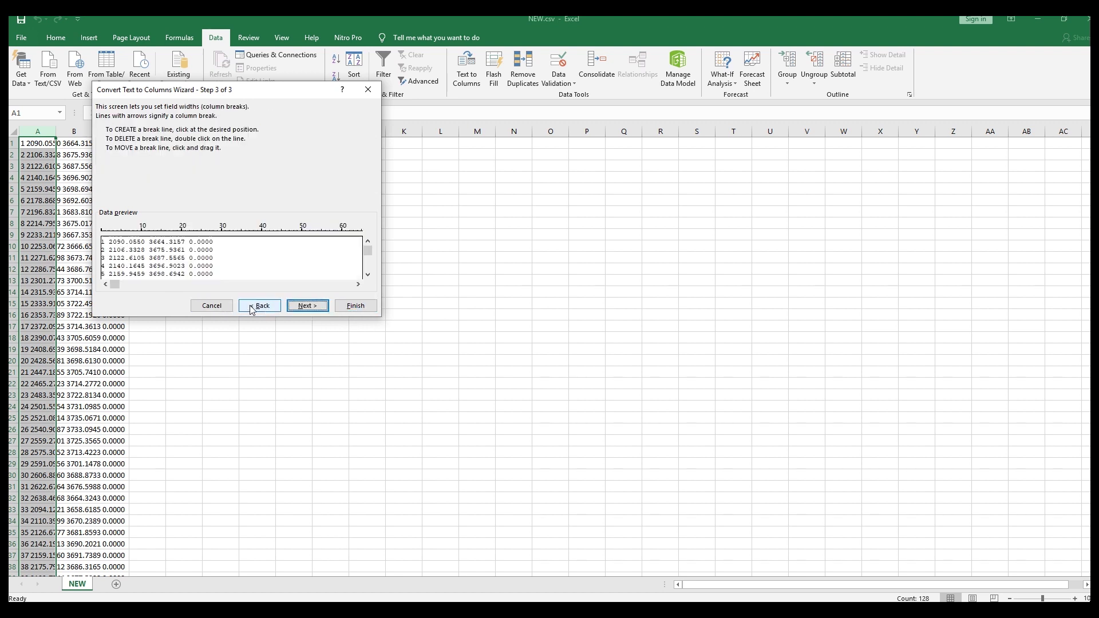
- Place column breaks after the point number, easting and northing, and split column A with destination $A$1
click(111, 261)
click(128, 261)
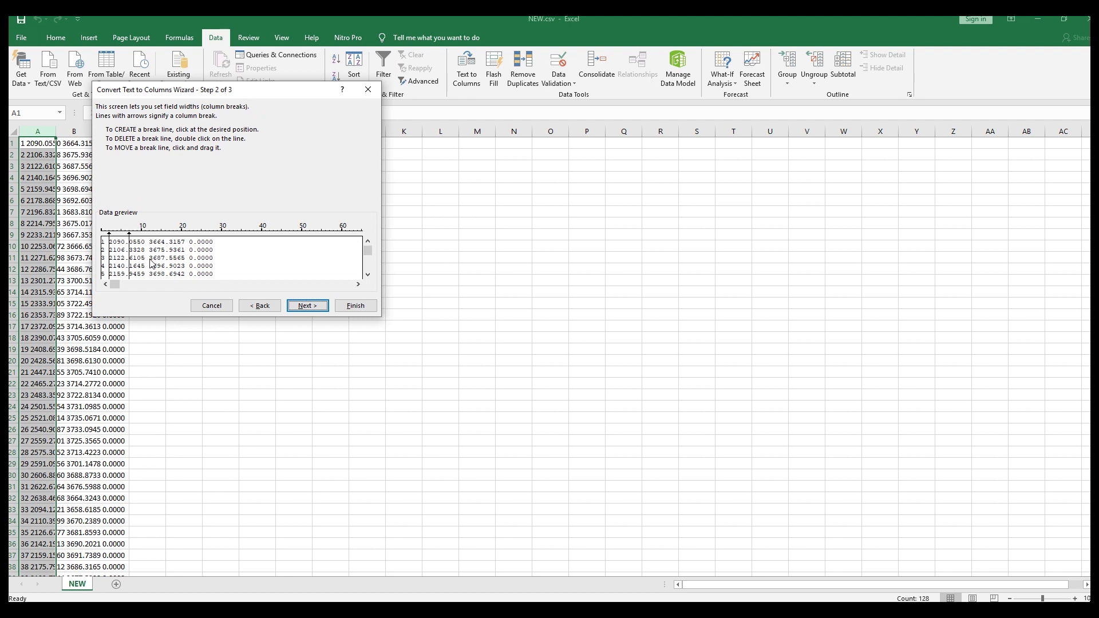
click(146, 264)
double_click(130, 241)
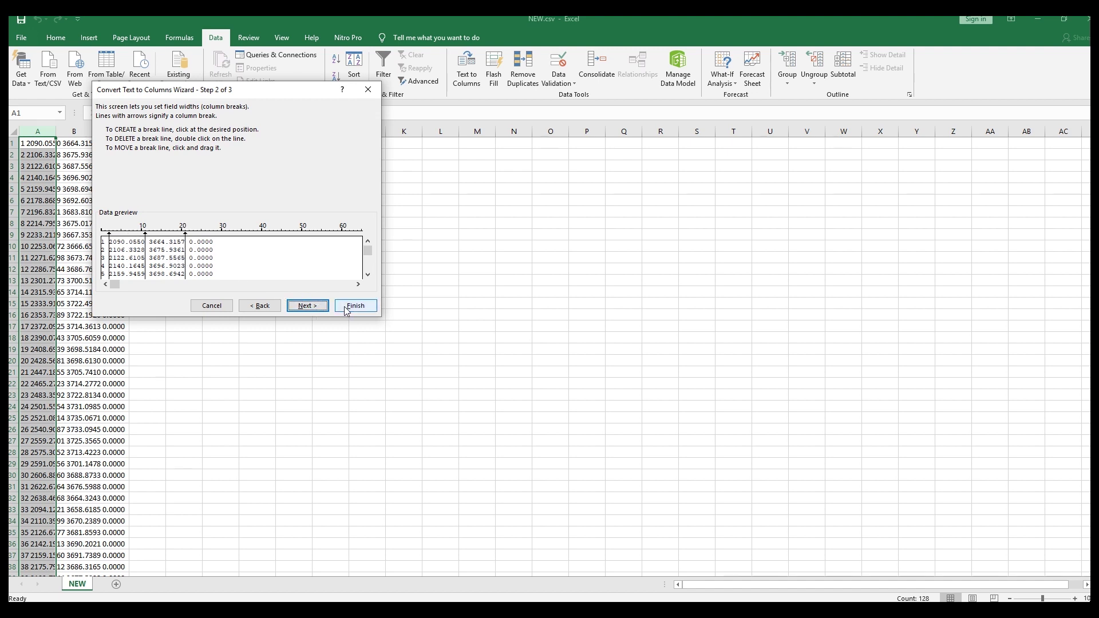
click(308, 308)
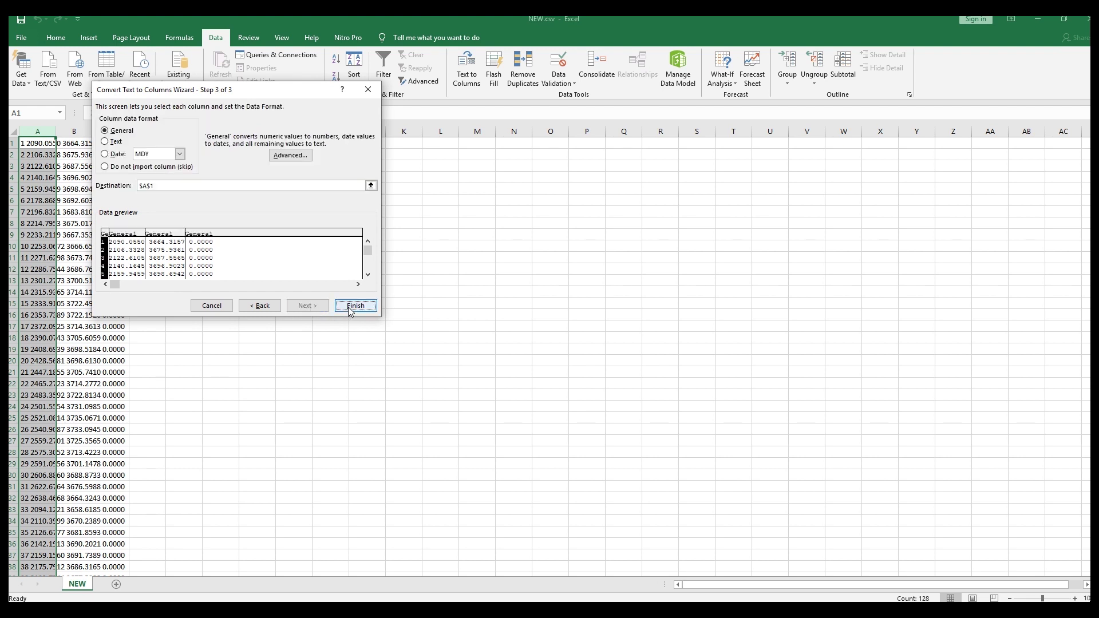
click(351, 307)
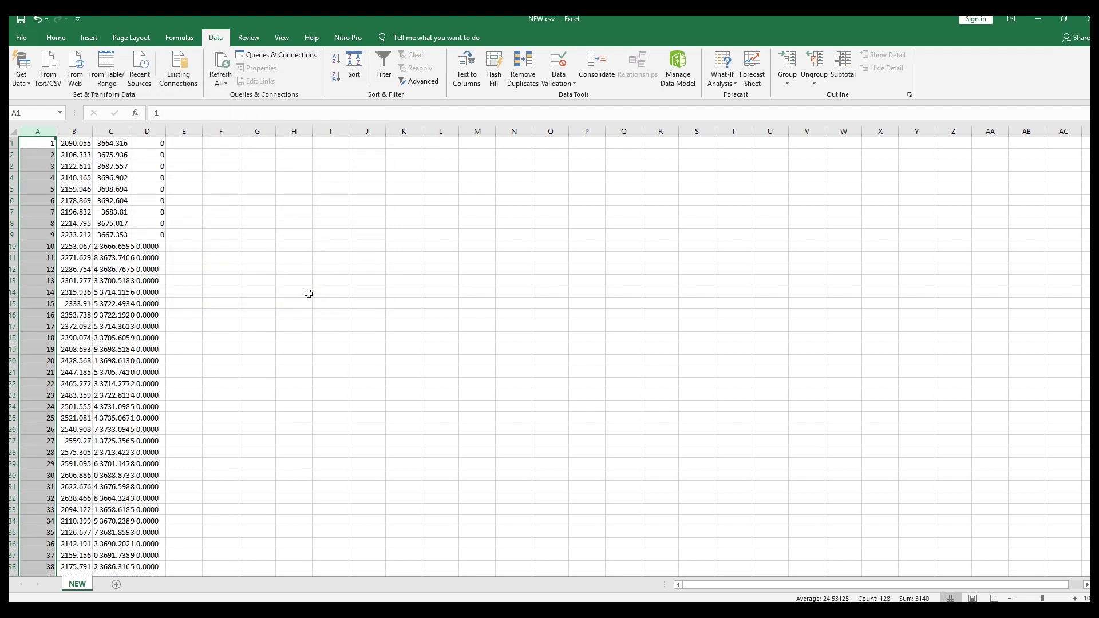
- Review the split coordinate rows down the sheet, and switch back to the Civil 3D drawing to inspect the road points
scroll(186, 233, down, 7)
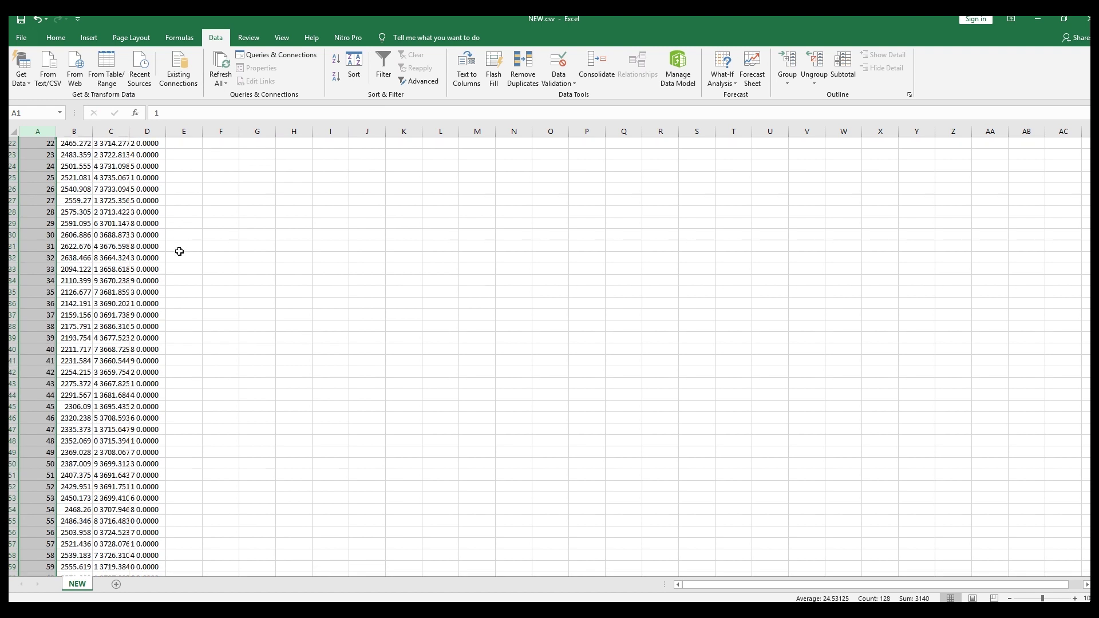
drag(166, 132, 165, 132)
scroll(257, 242, down, 12)
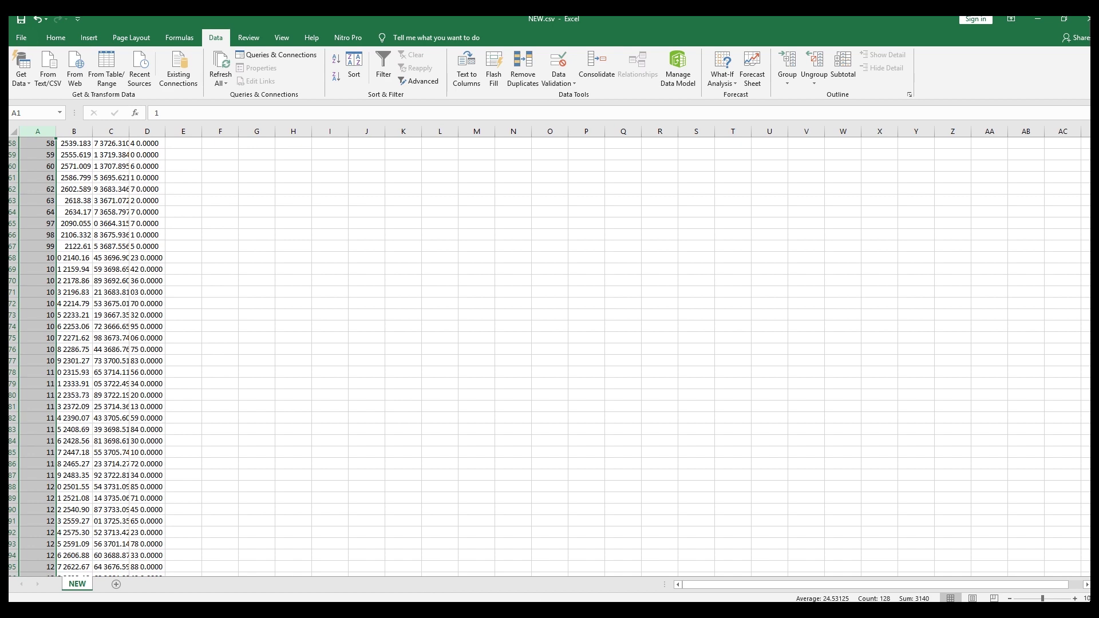
mouse_move(528, 599)
click(524, 564)
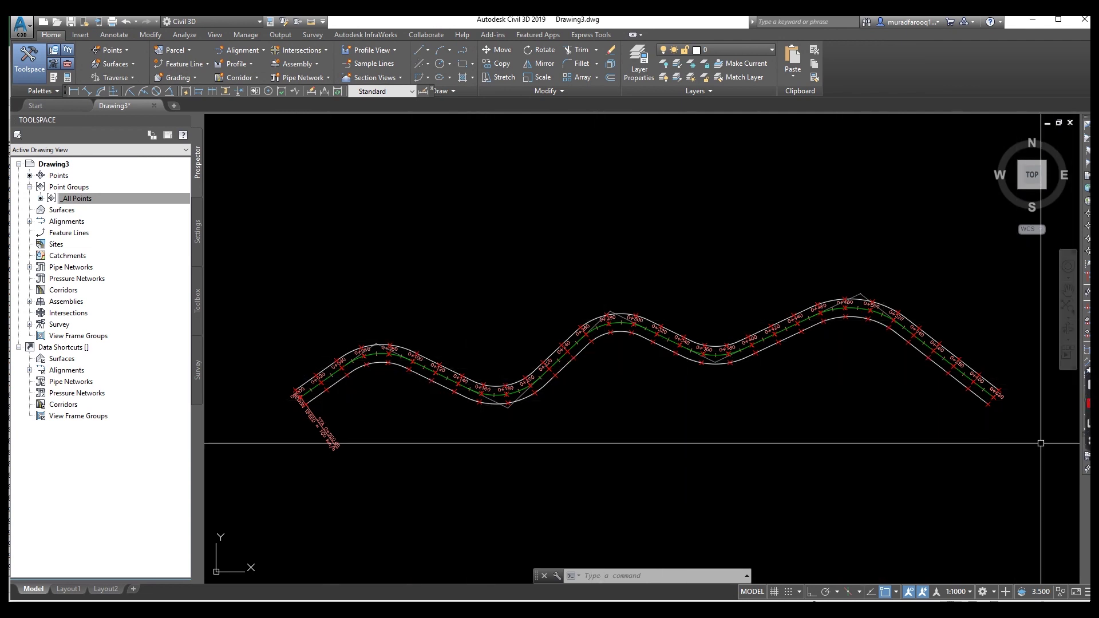
scroll(716, 390, up, 6)
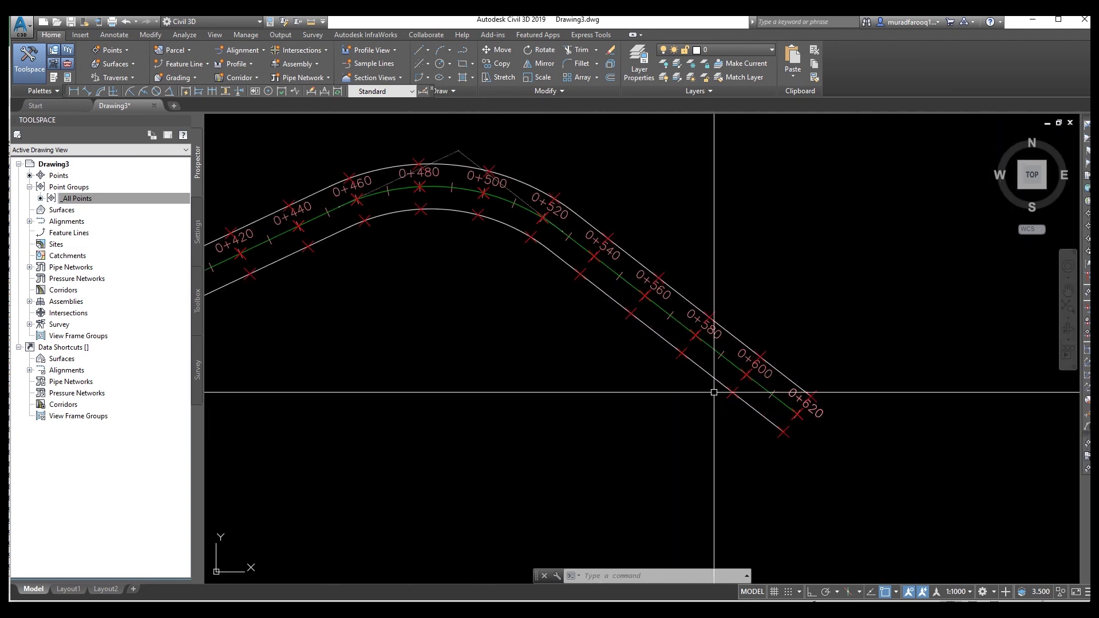
scroll(716, 393, down, 6)
middle_drag(657, 380, 859, 389)
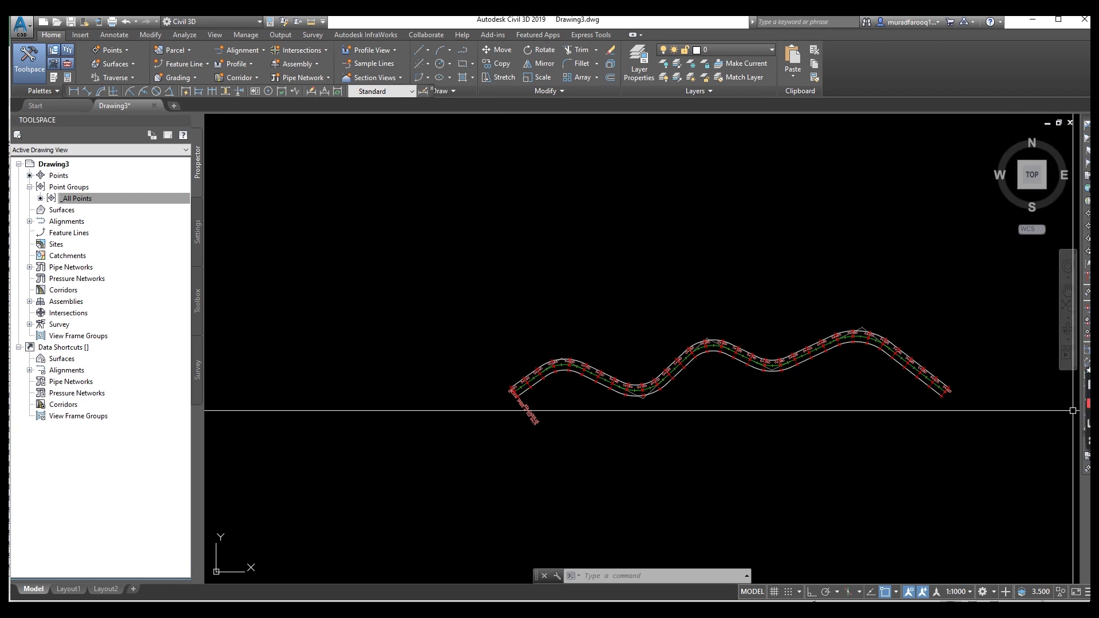